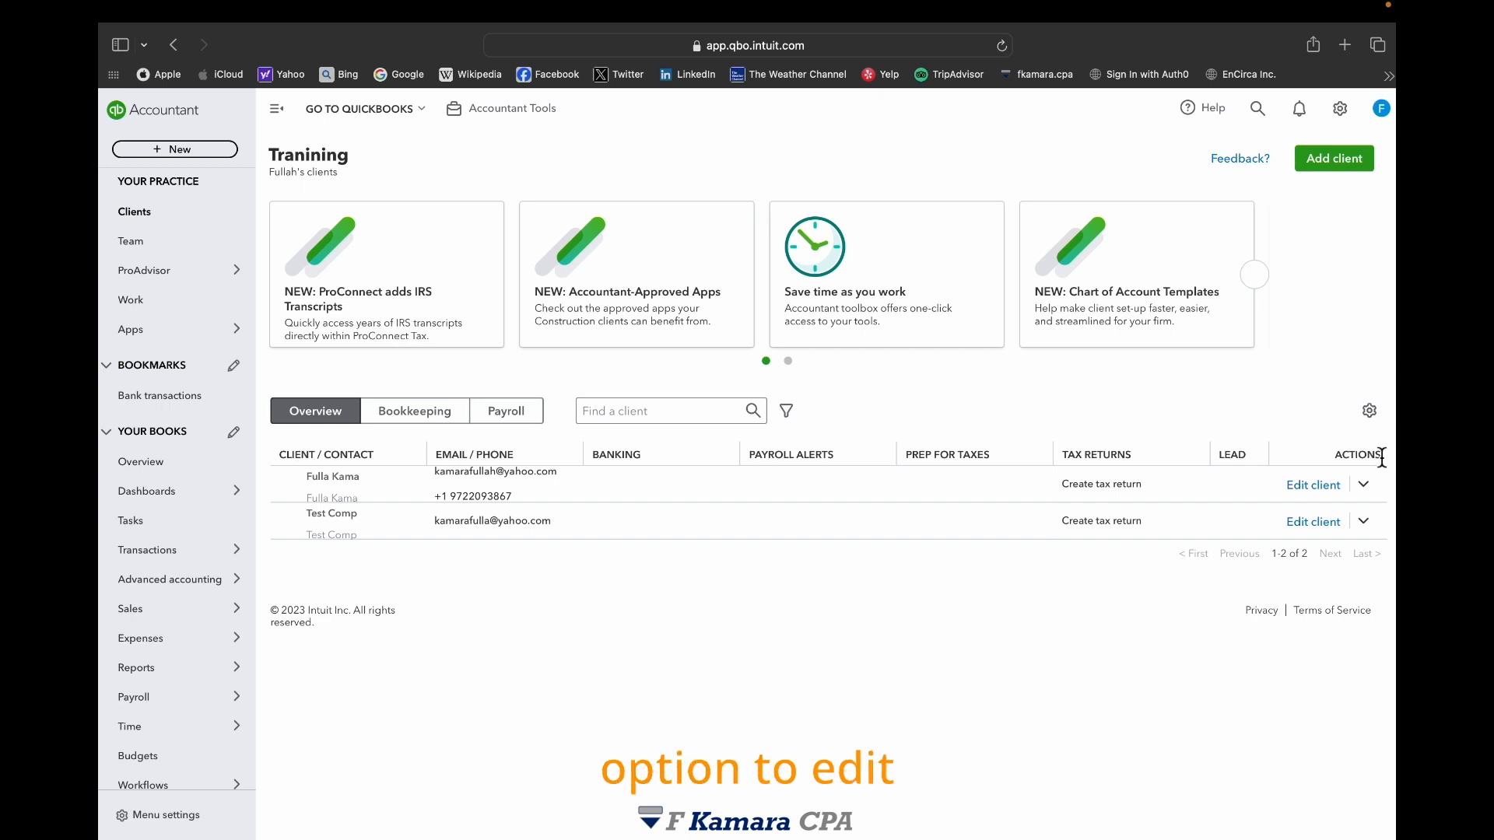
Review the first client's extra actions, view the Bookkeeping and Payroll client lists, and return to the Overview list
click(1367, 489)
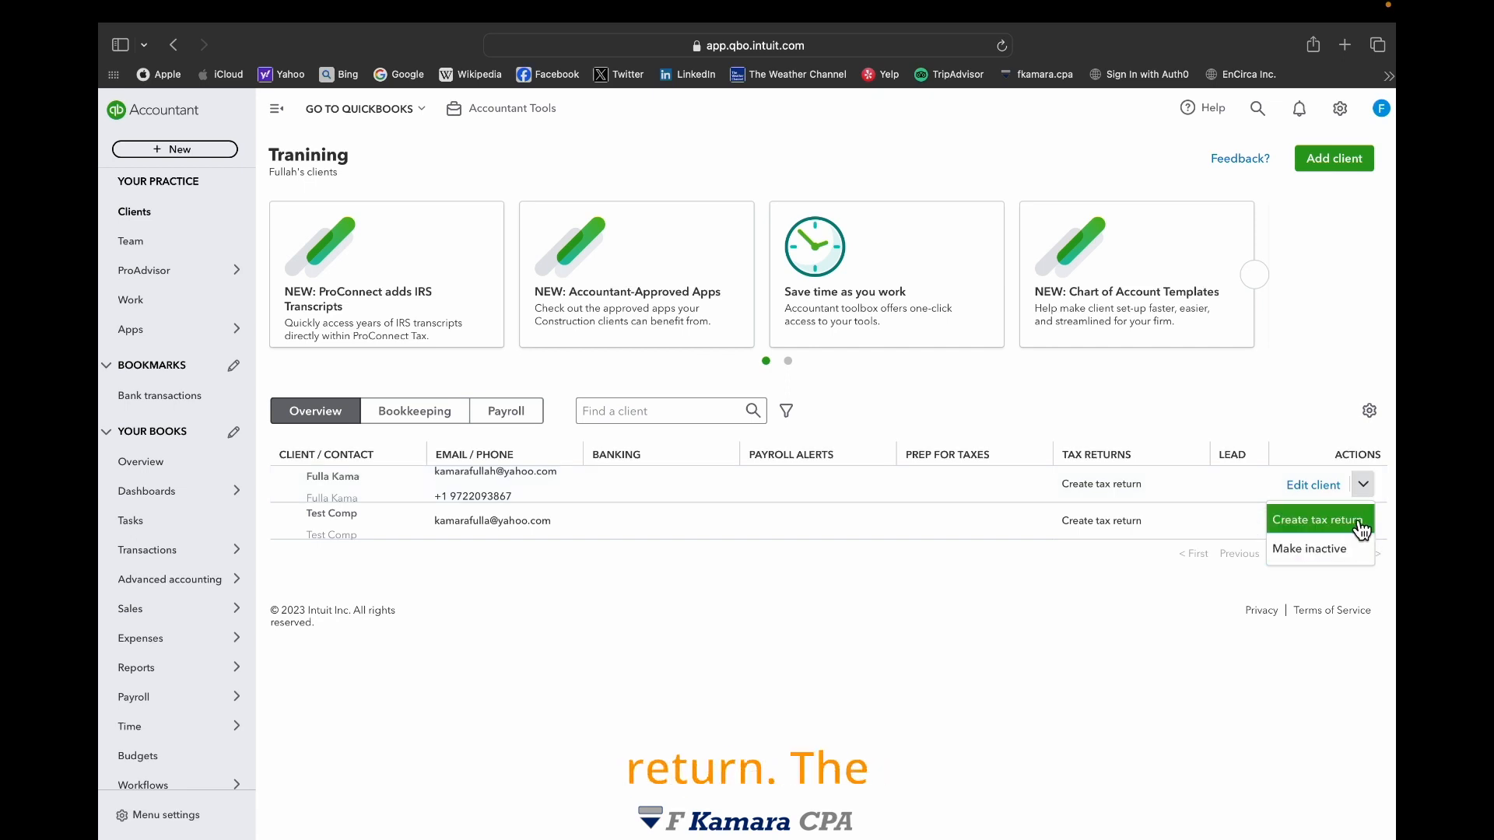
click(415, 411)
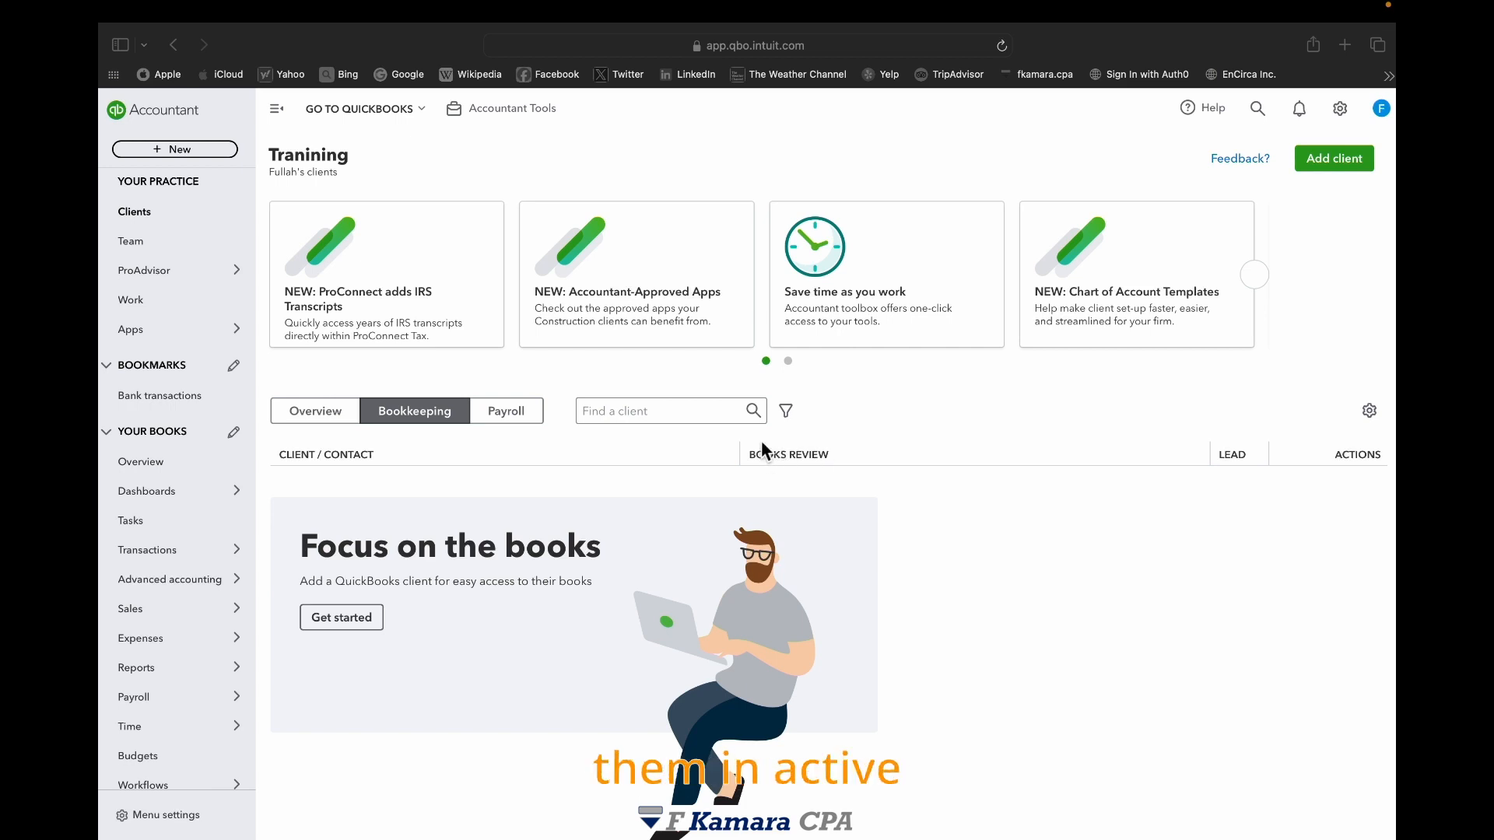
click(519, 412)
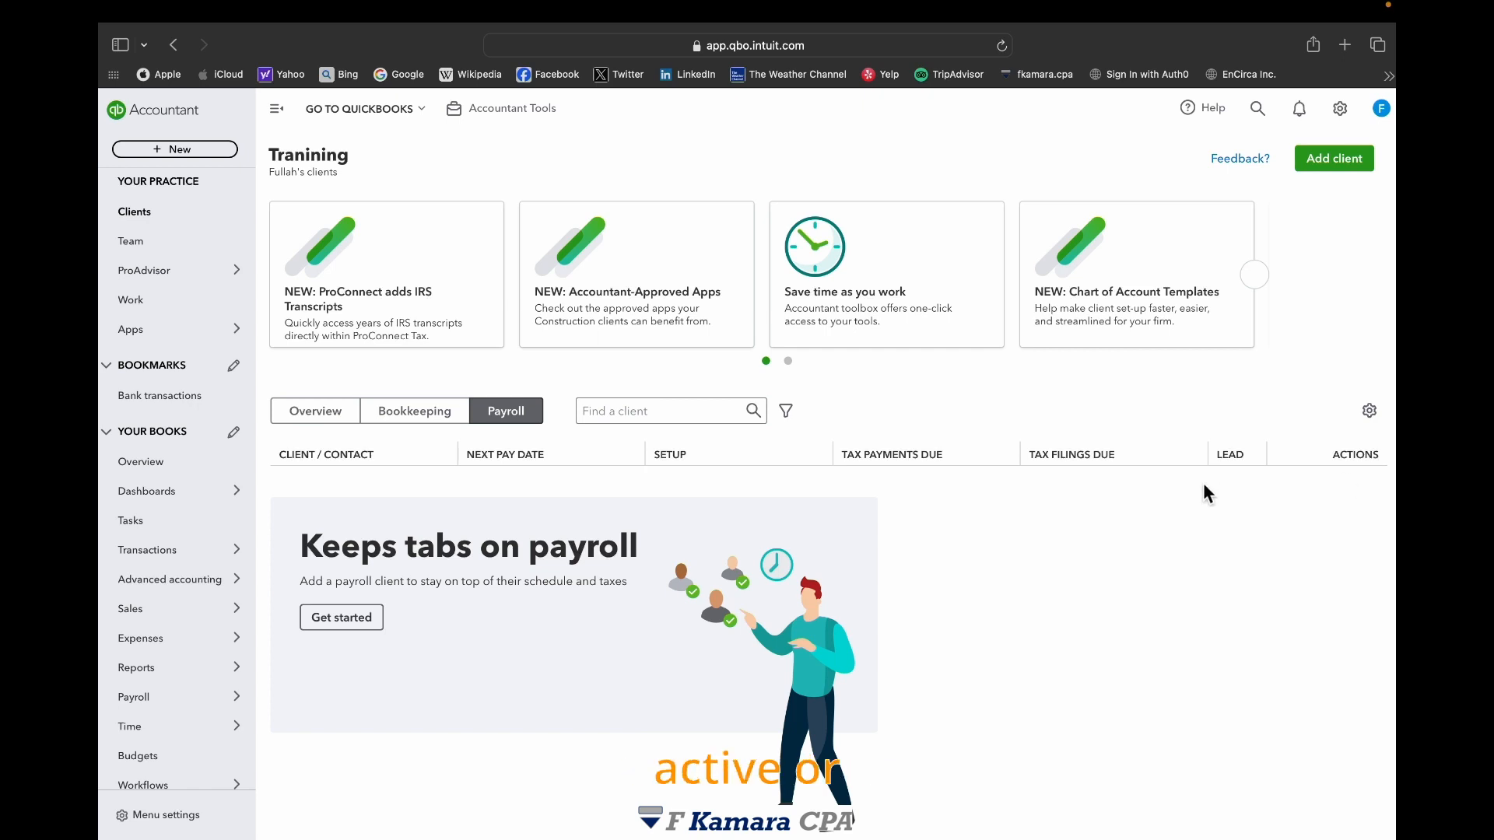
click(331, 415)
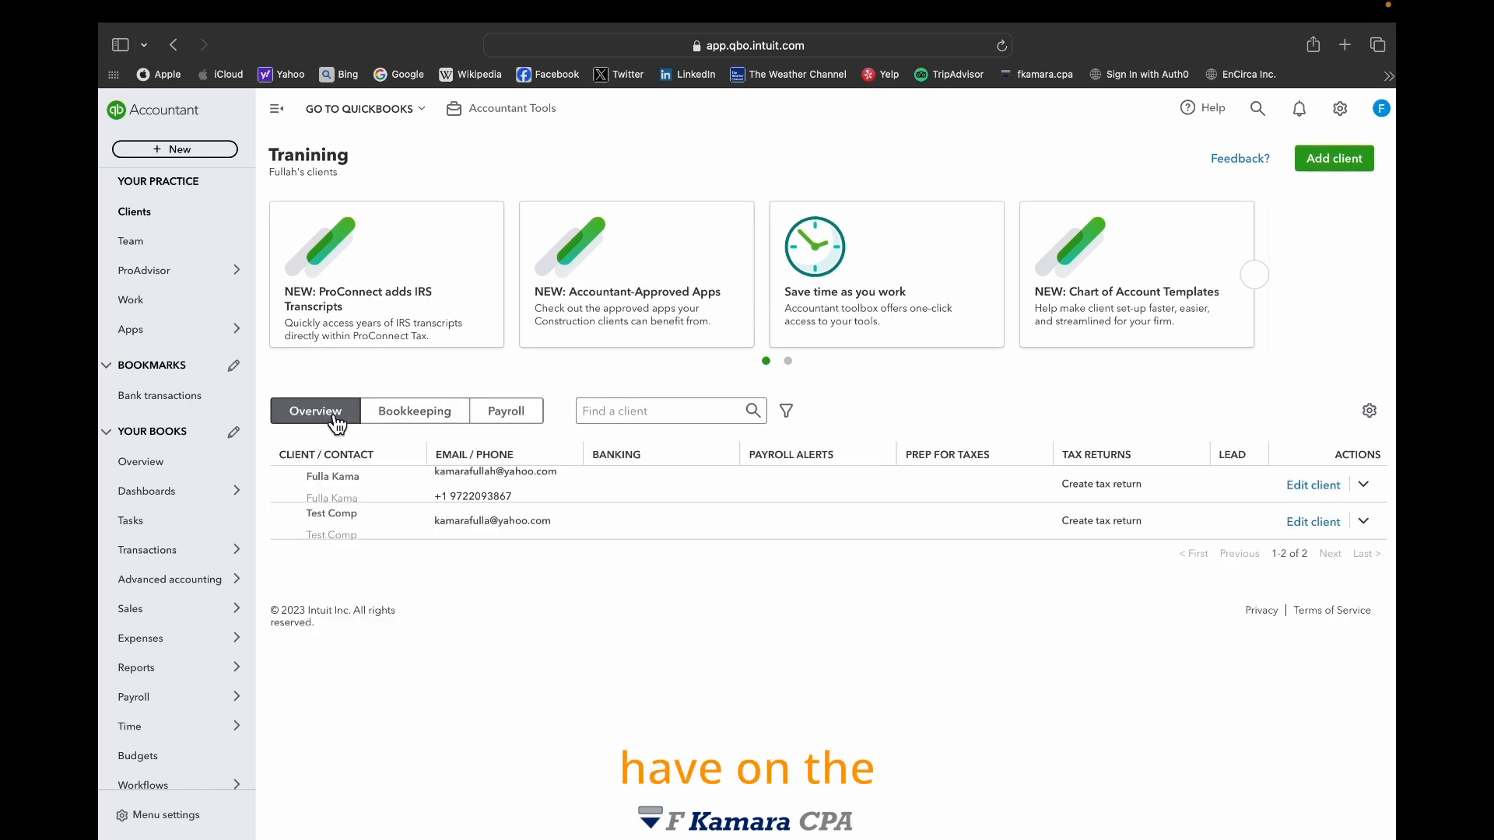
click(1364, 484)
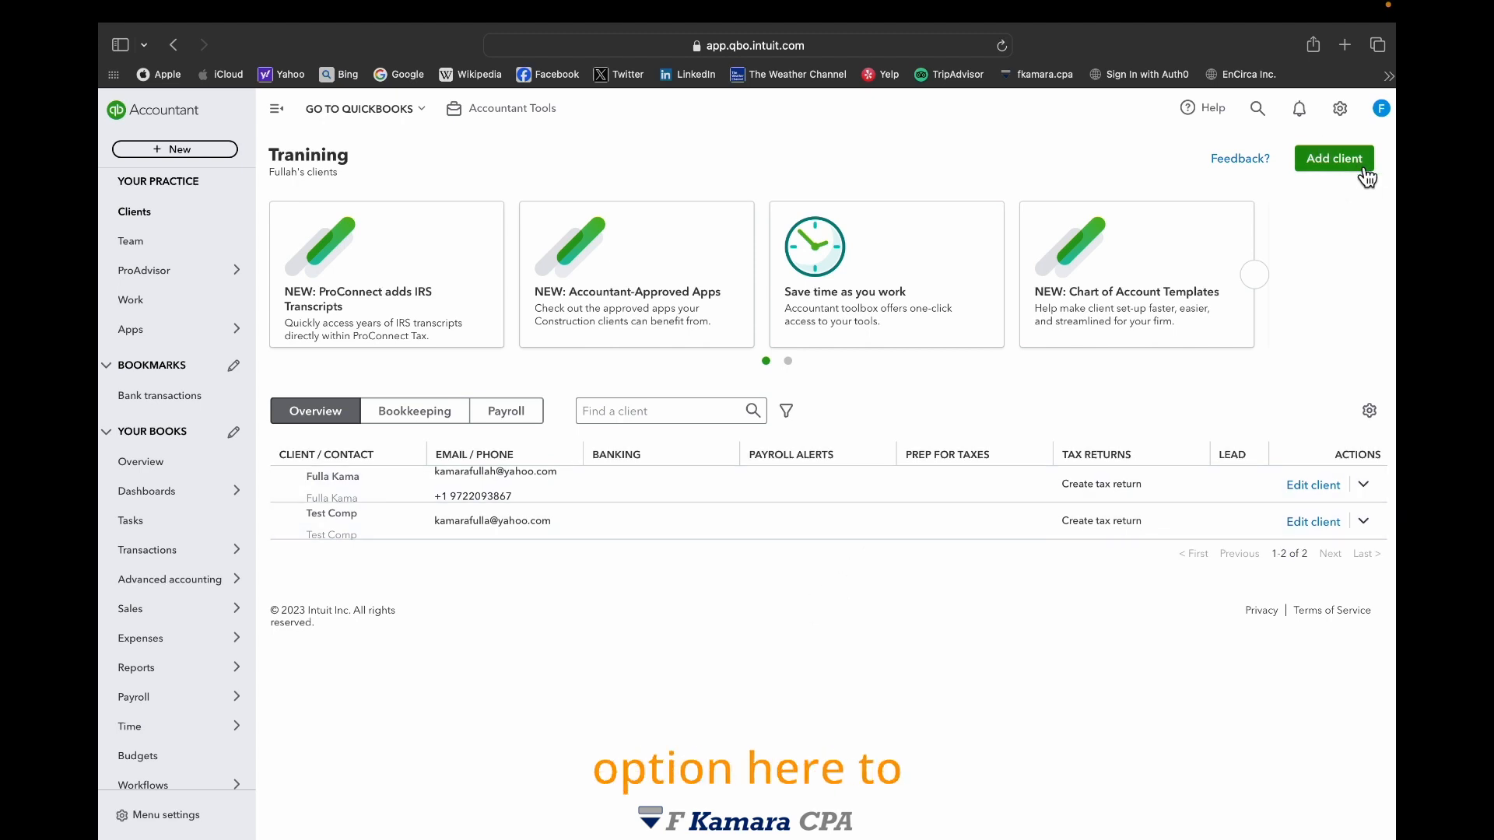
Open a new client form and examine its contact fields, billing options and QuickBooks subscription plans
click(1336, 159)
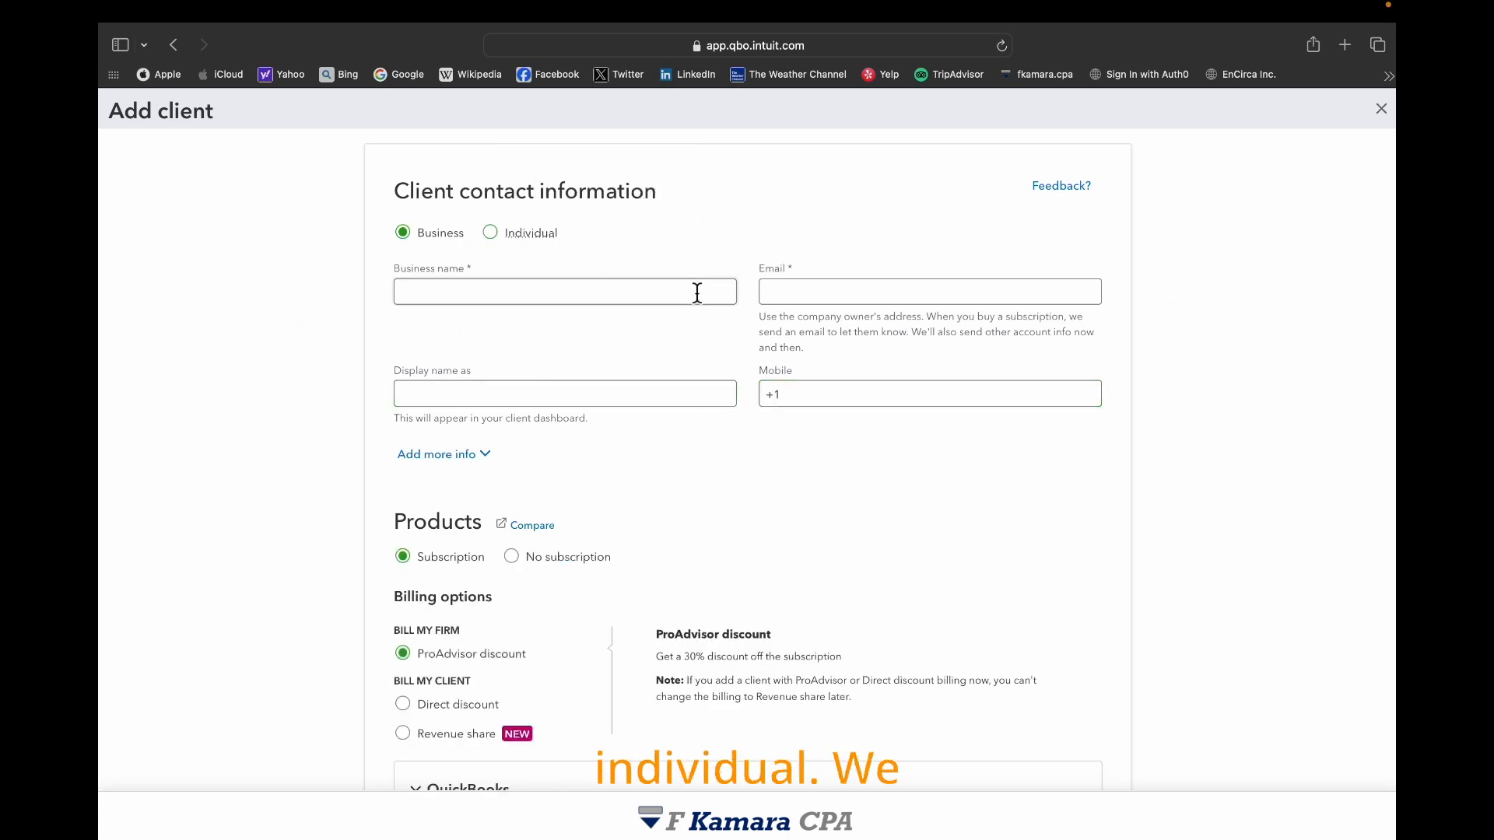
scroll(436, 268, down, 1)
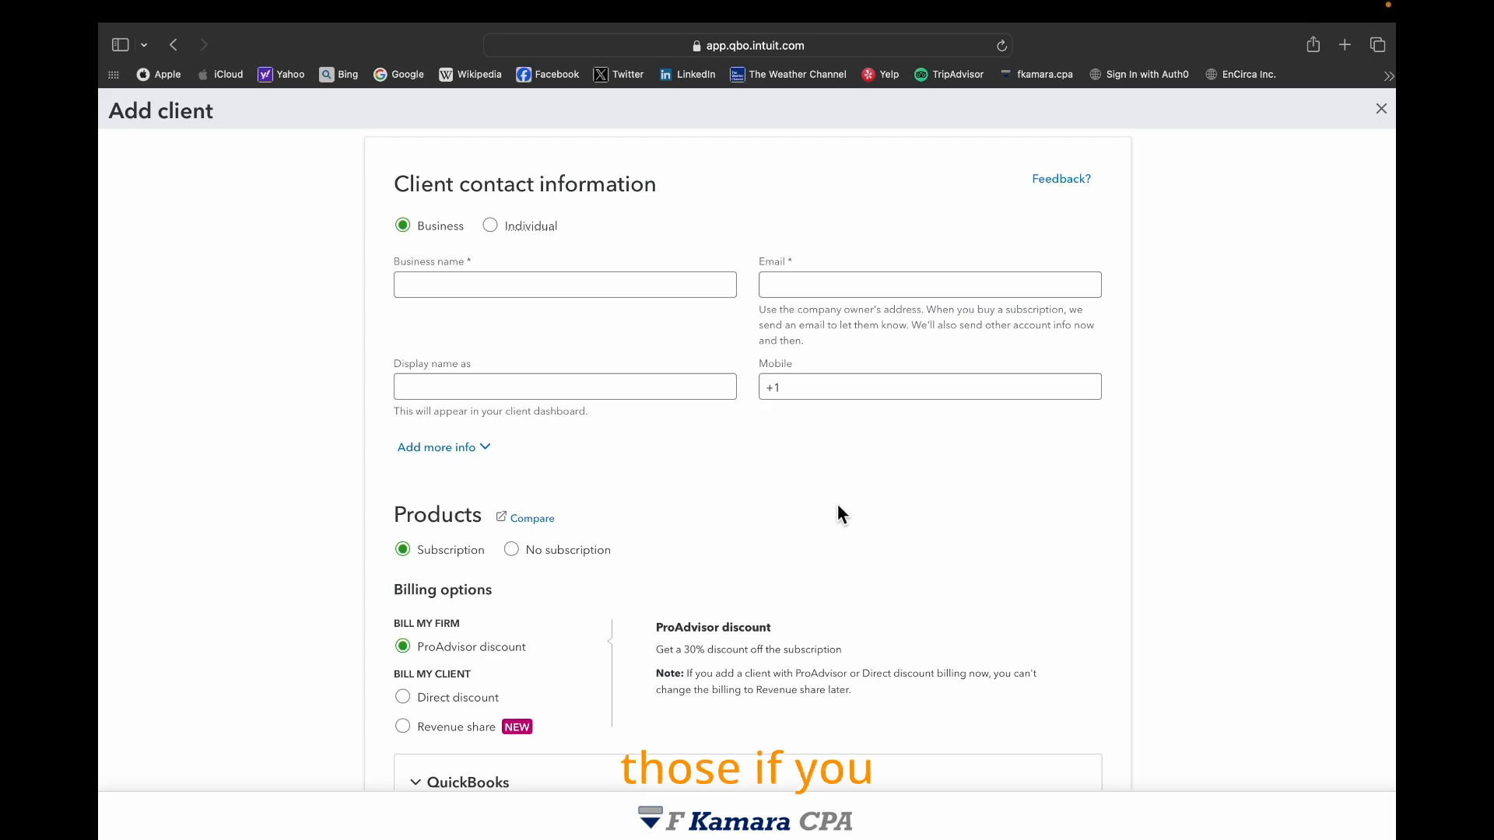
scroll(814, 505, down, 8)
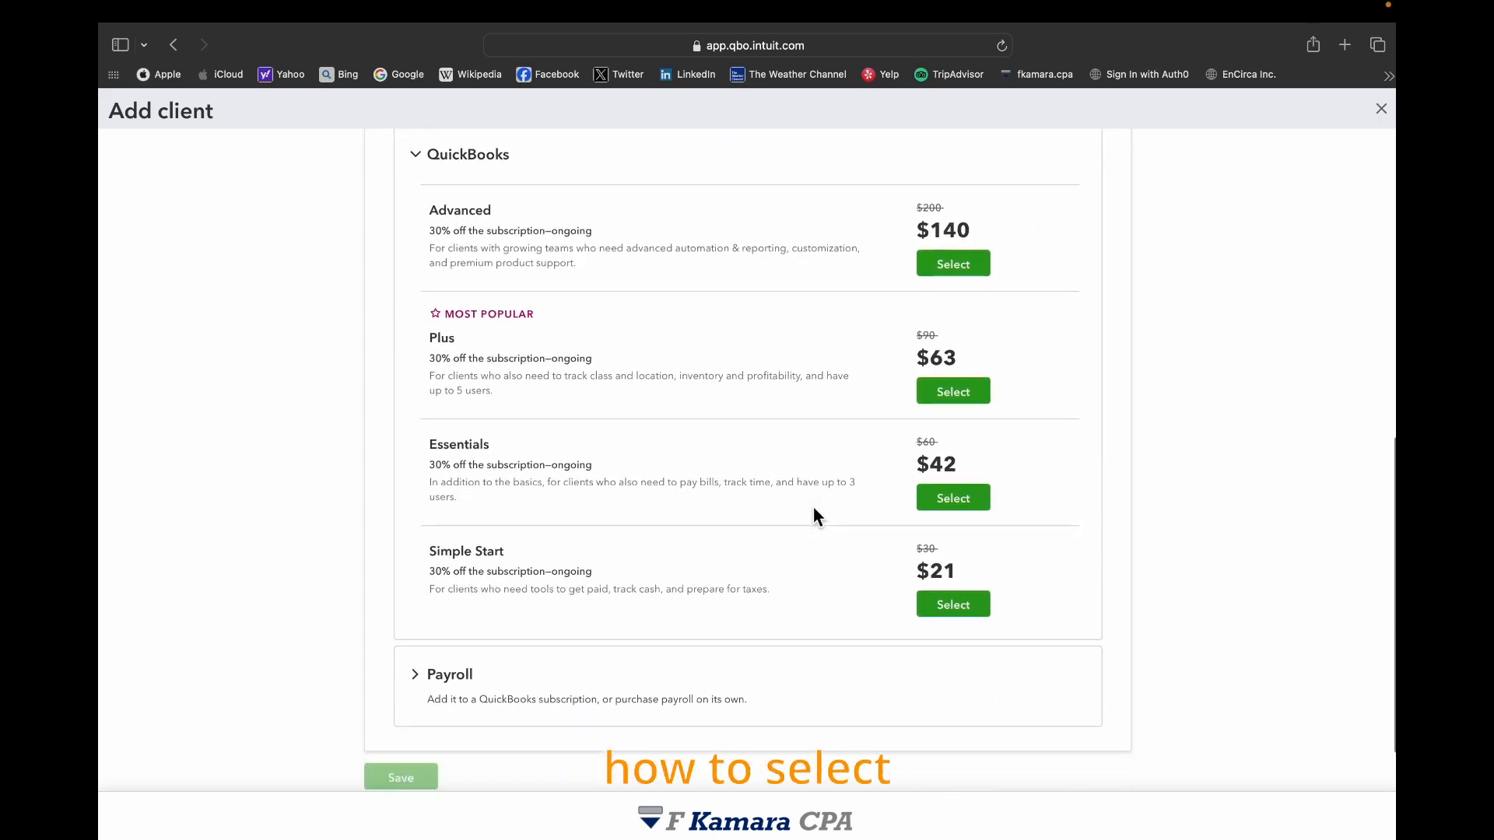
scroll(815, 510, up, 3)
scroll(813, 506, up, 1)
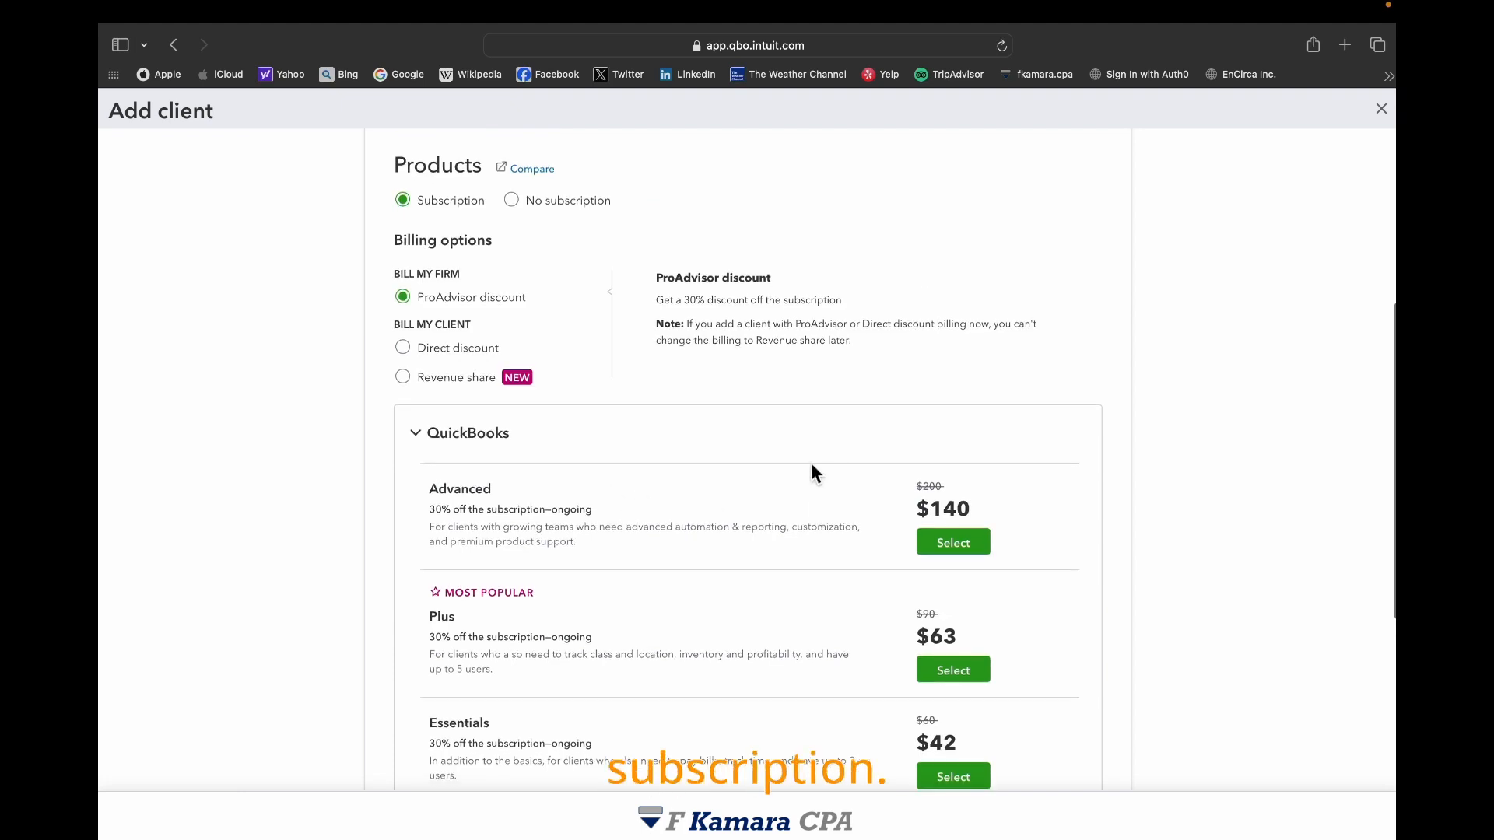
scroll(778, 465, up, 2)
scroll(841, 463, up, 3)
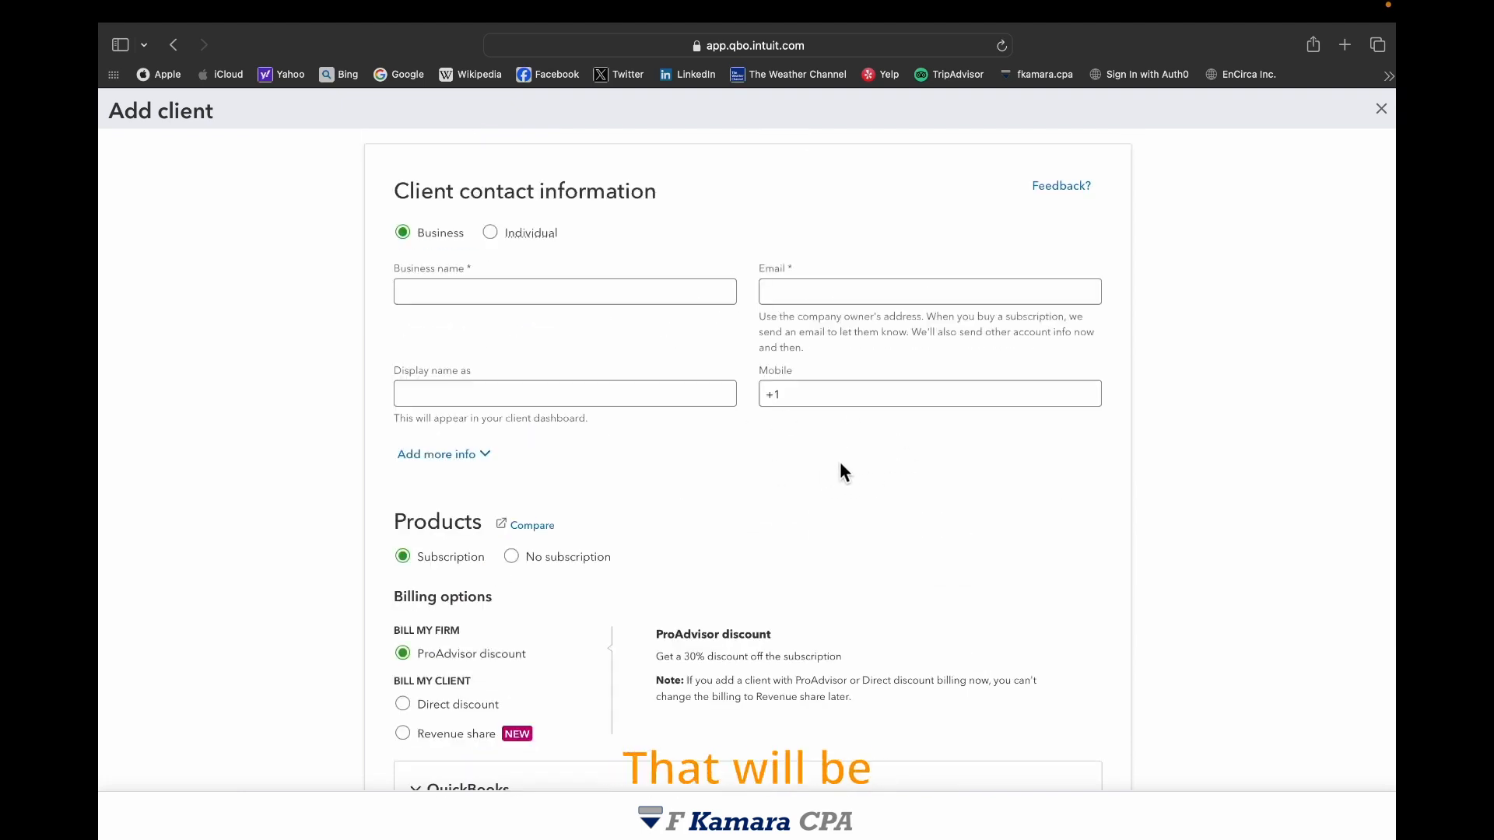
scroll(758, 460, down, 9)
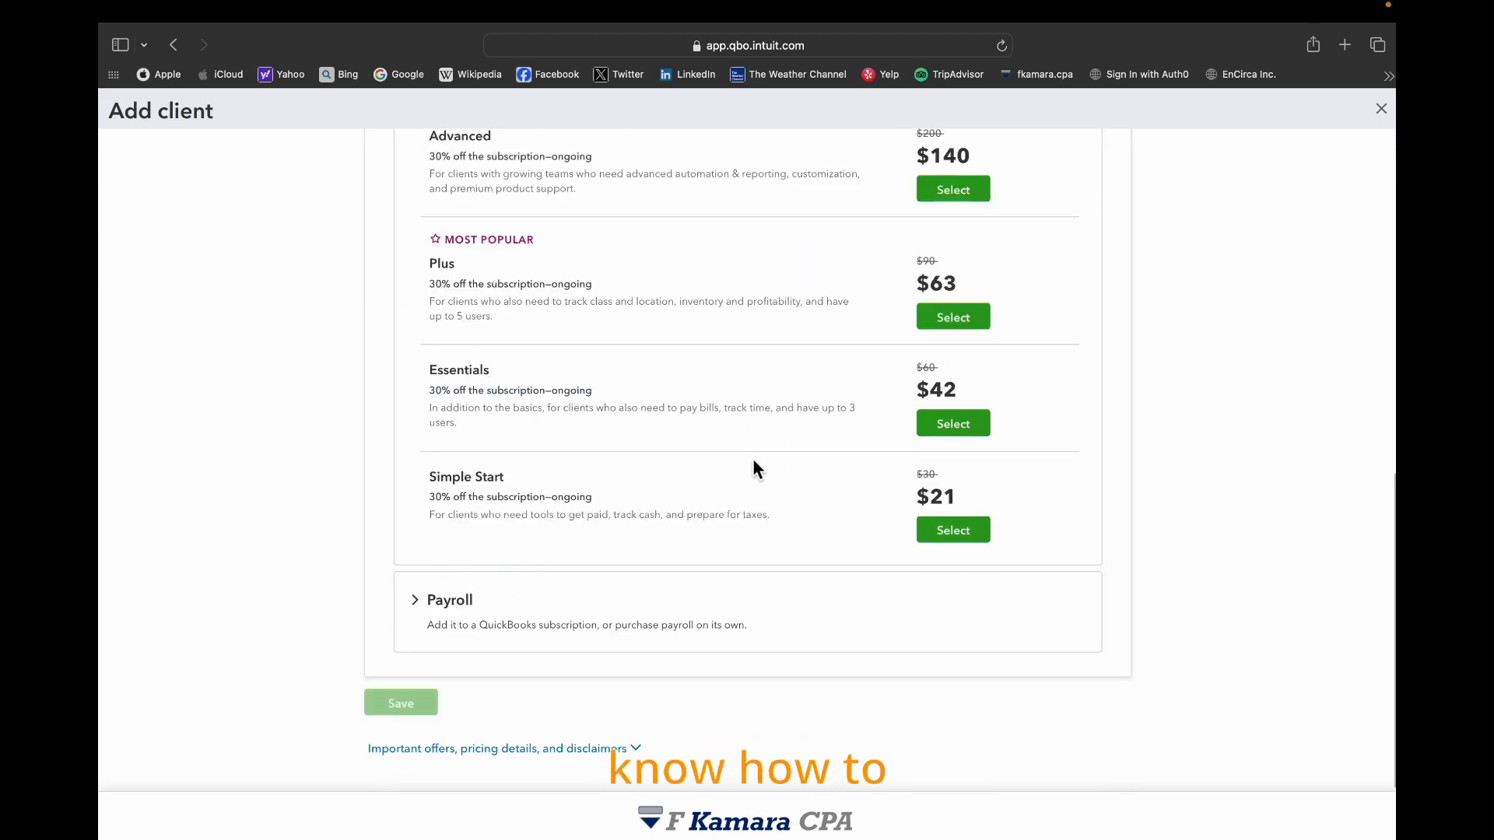
scroll(700, 404, up, 9)
scroll(907, 423, down, 5)
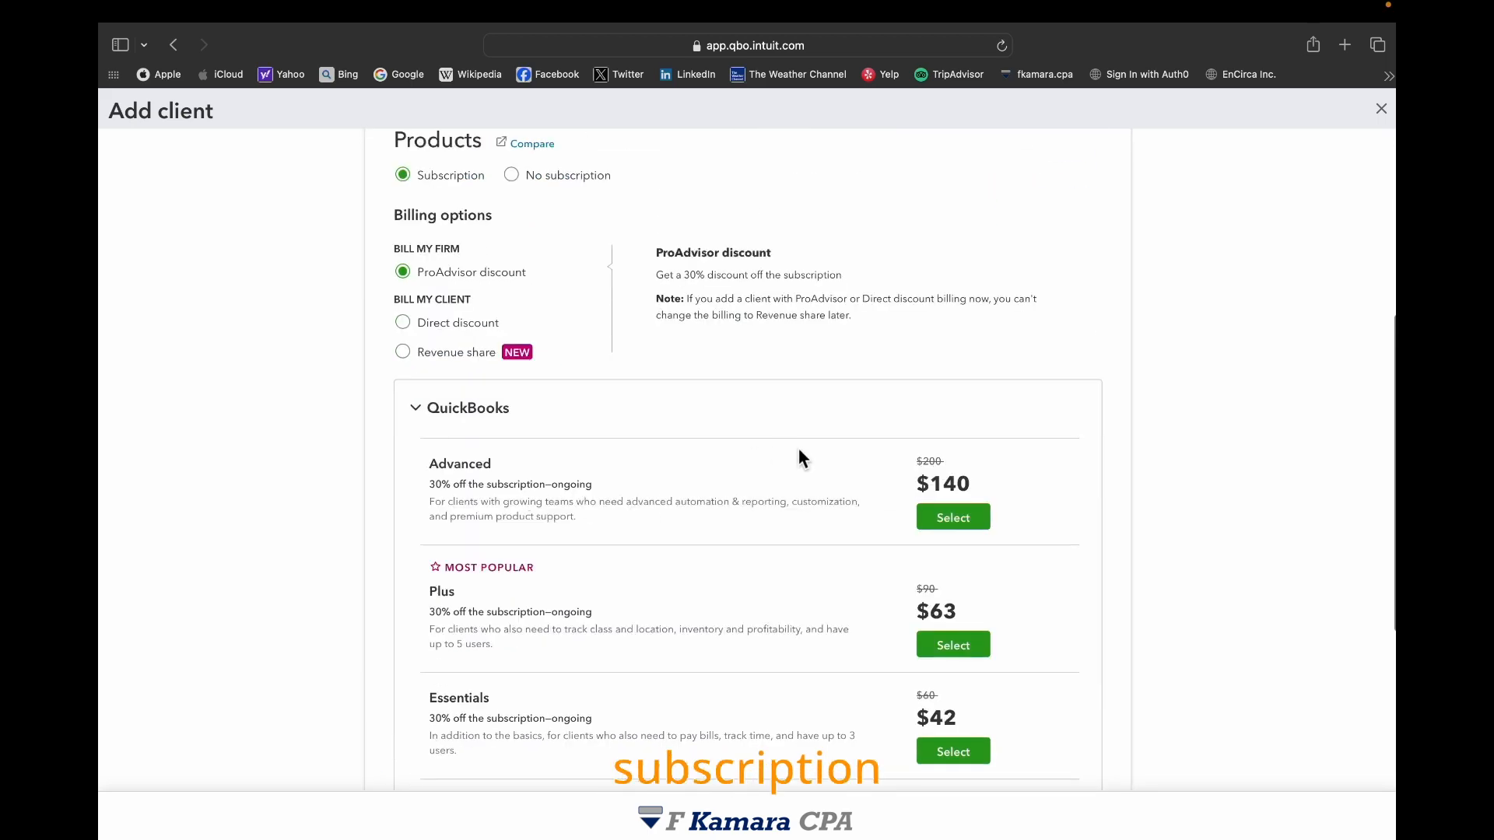
scroll(801, 459, up, 5)
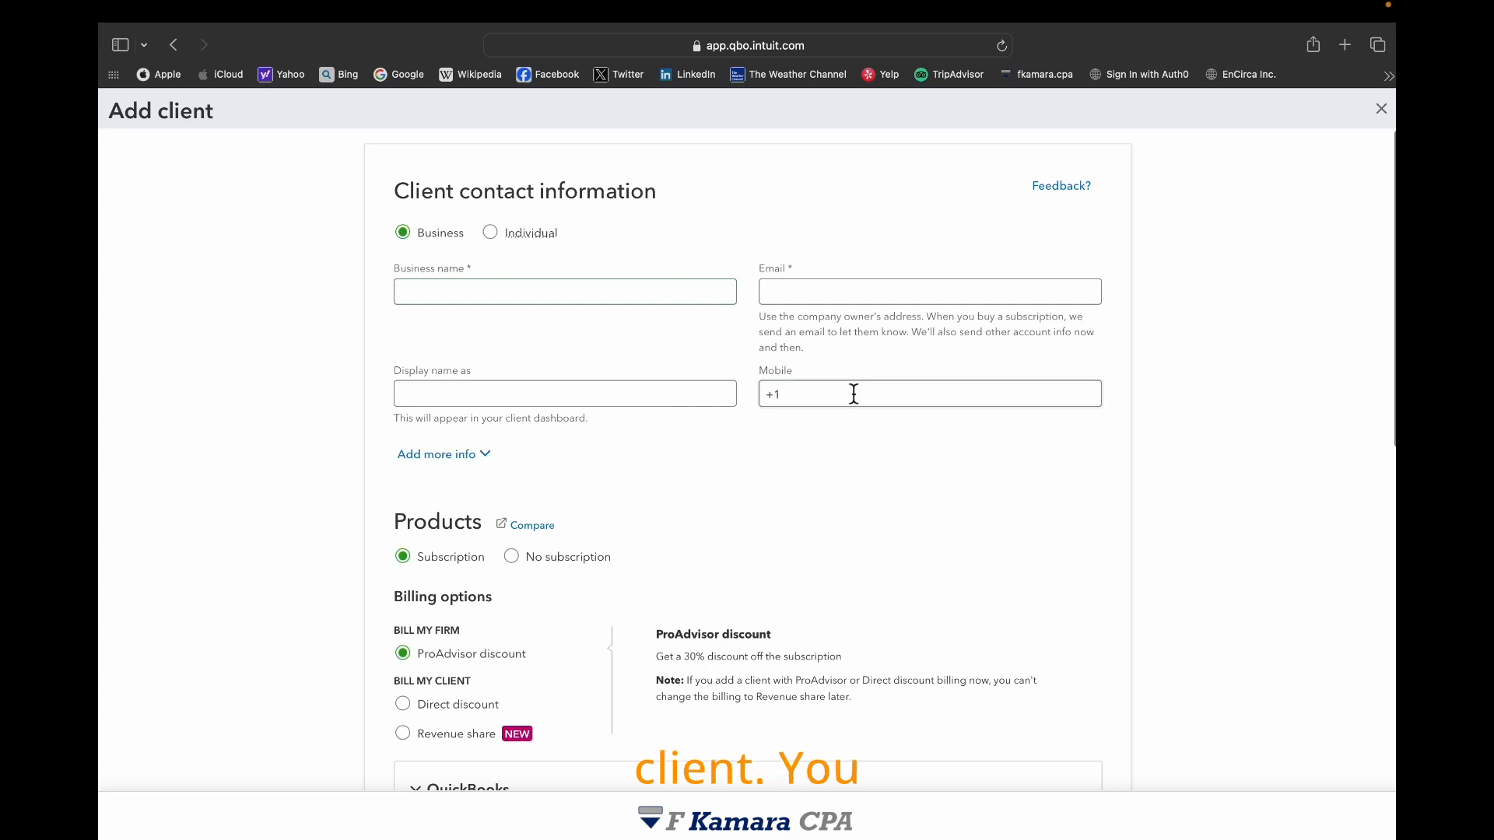
Set the new client's type to Individual and expand the additional phone, website and address fields
click(510, 246)
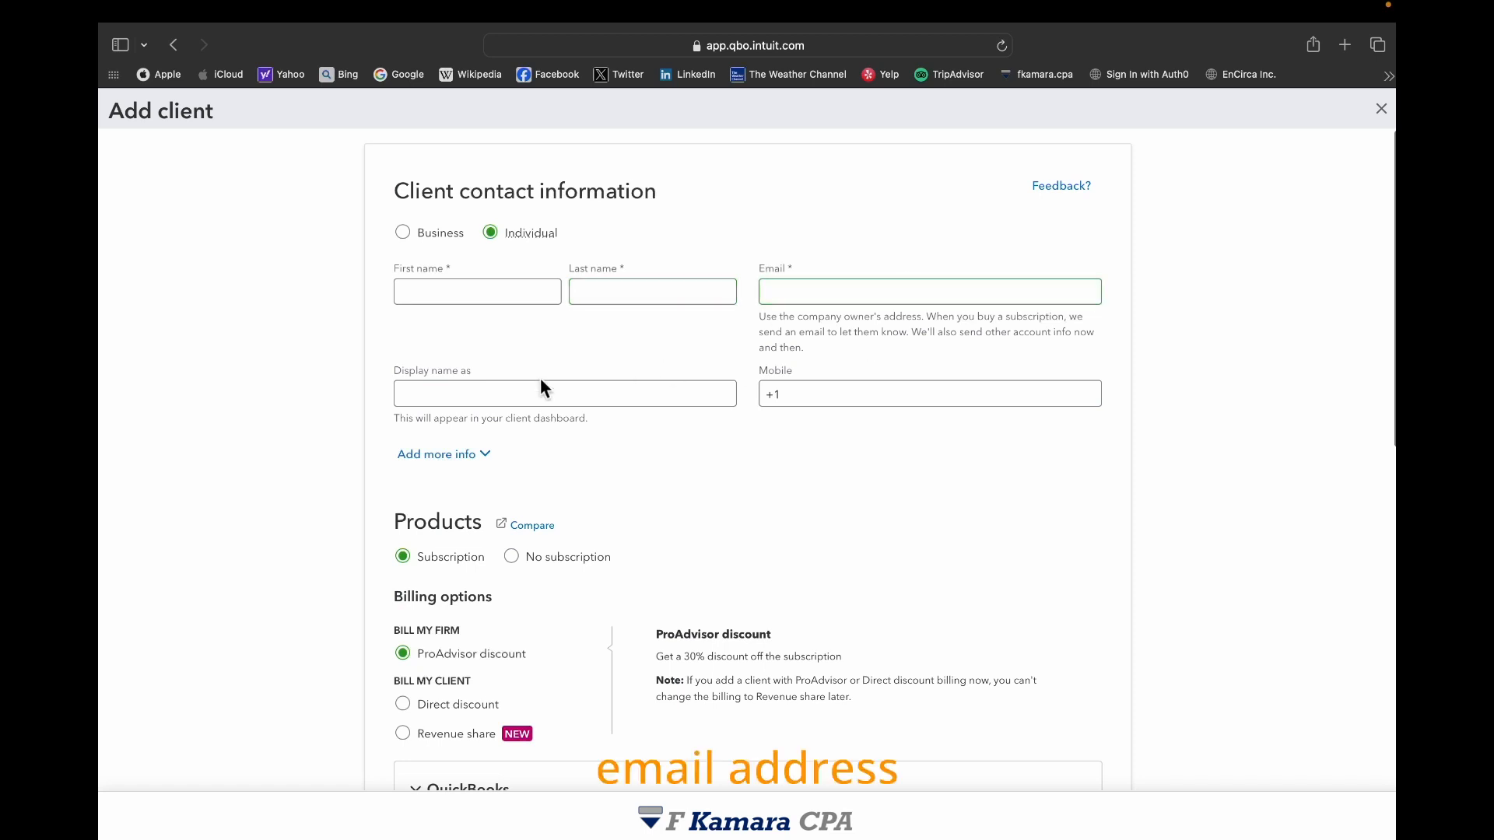
scroll(637, 424, down, 1)
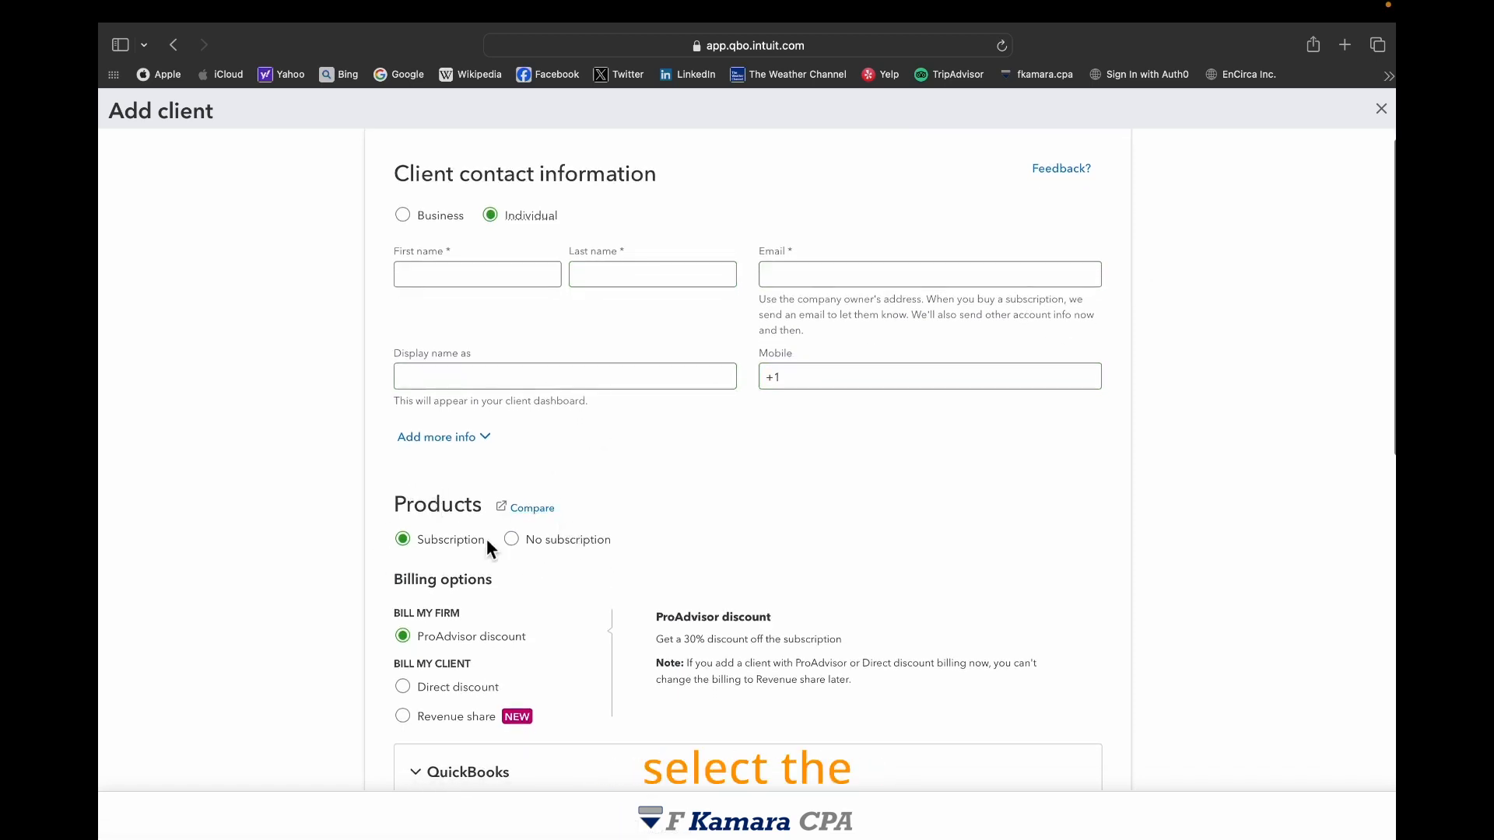
scroll(488, 533, down, 1)
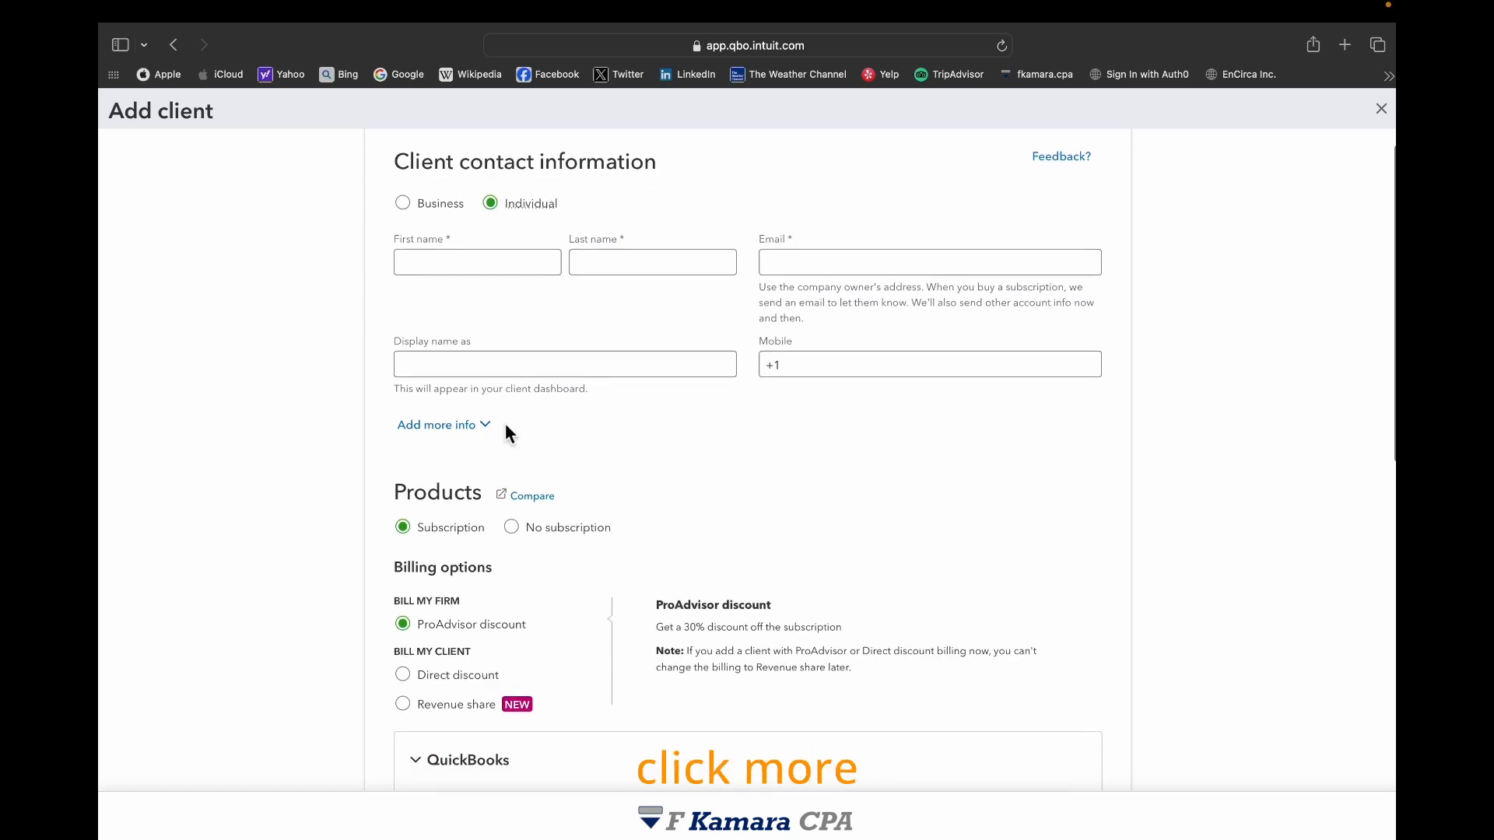
click(484, 426)
scroll(672, 487, down, 3)
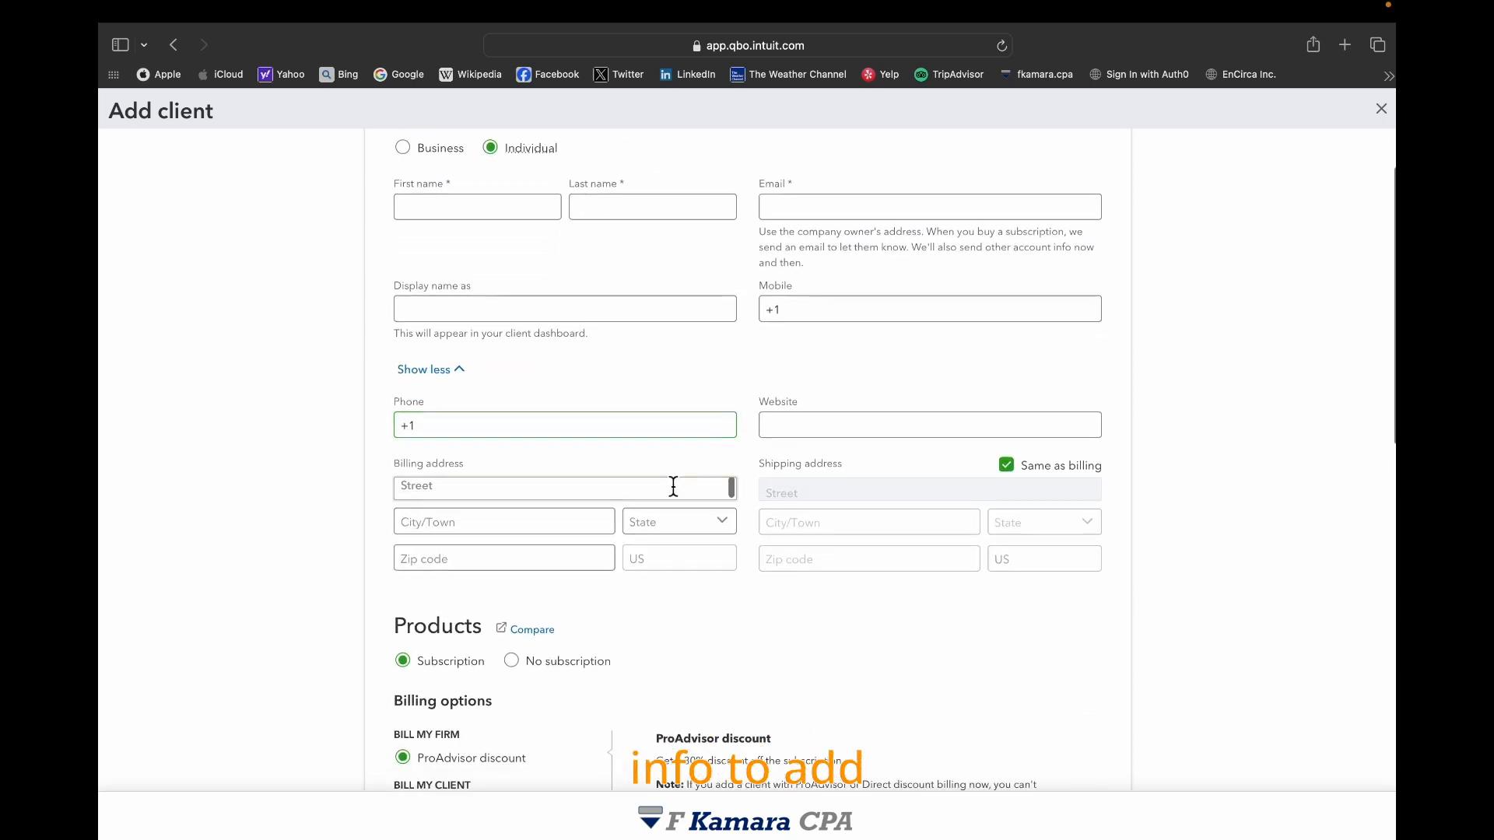
click(587, 487)
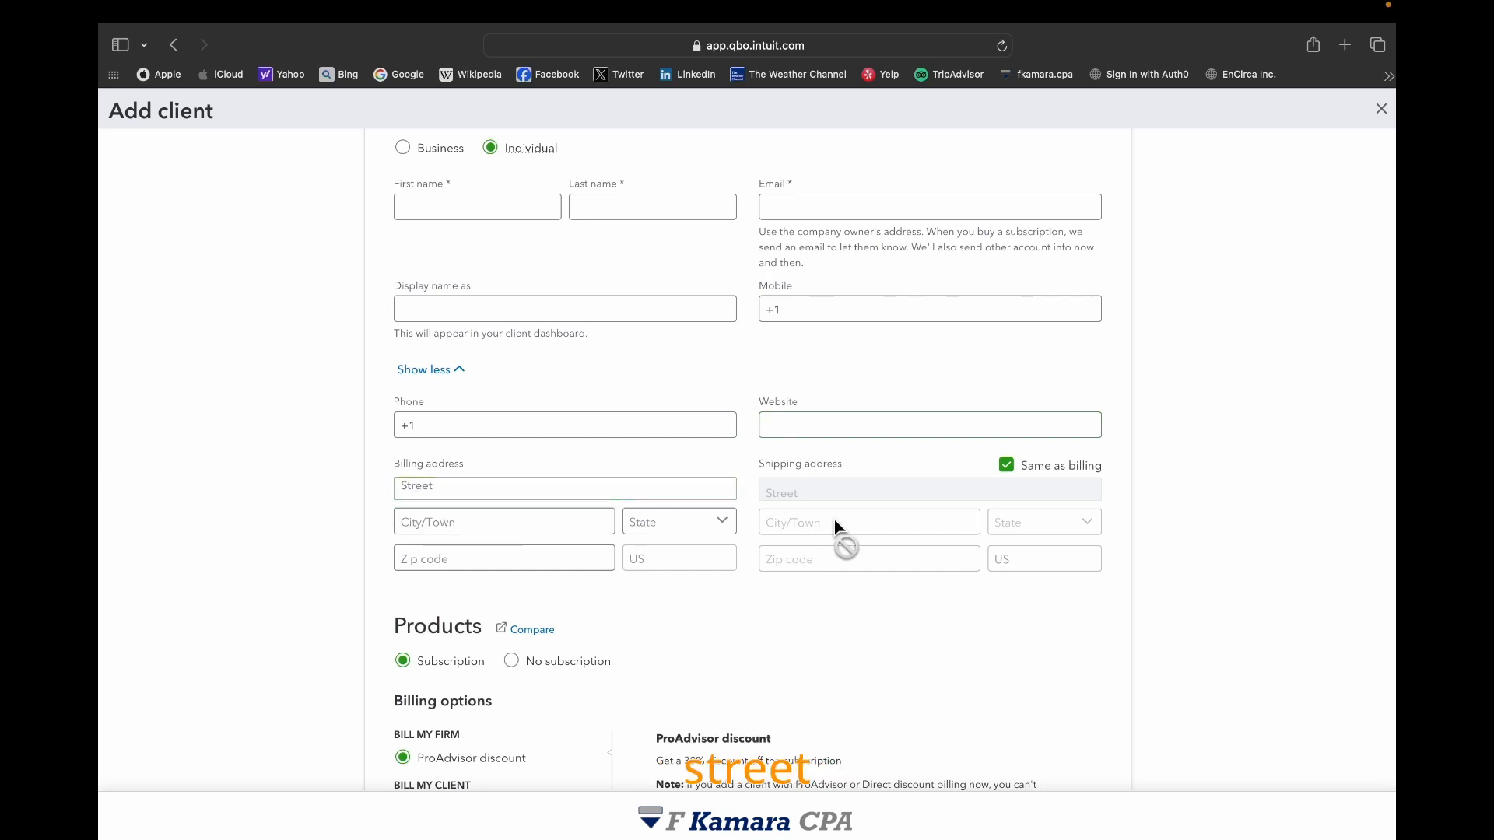
scroll(801, 557, down, 1)
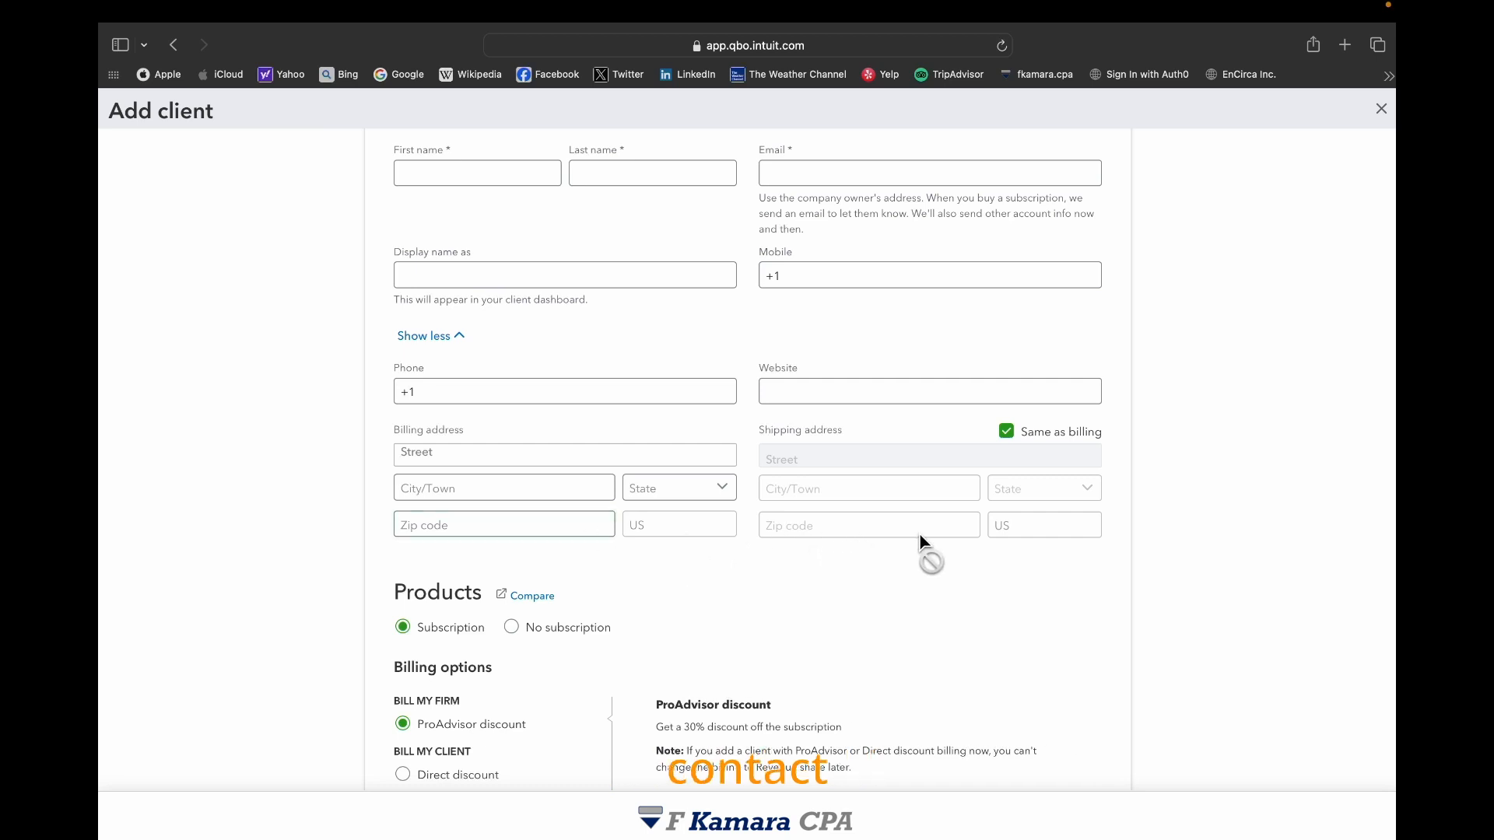
scroll(769, 553, down, 1)
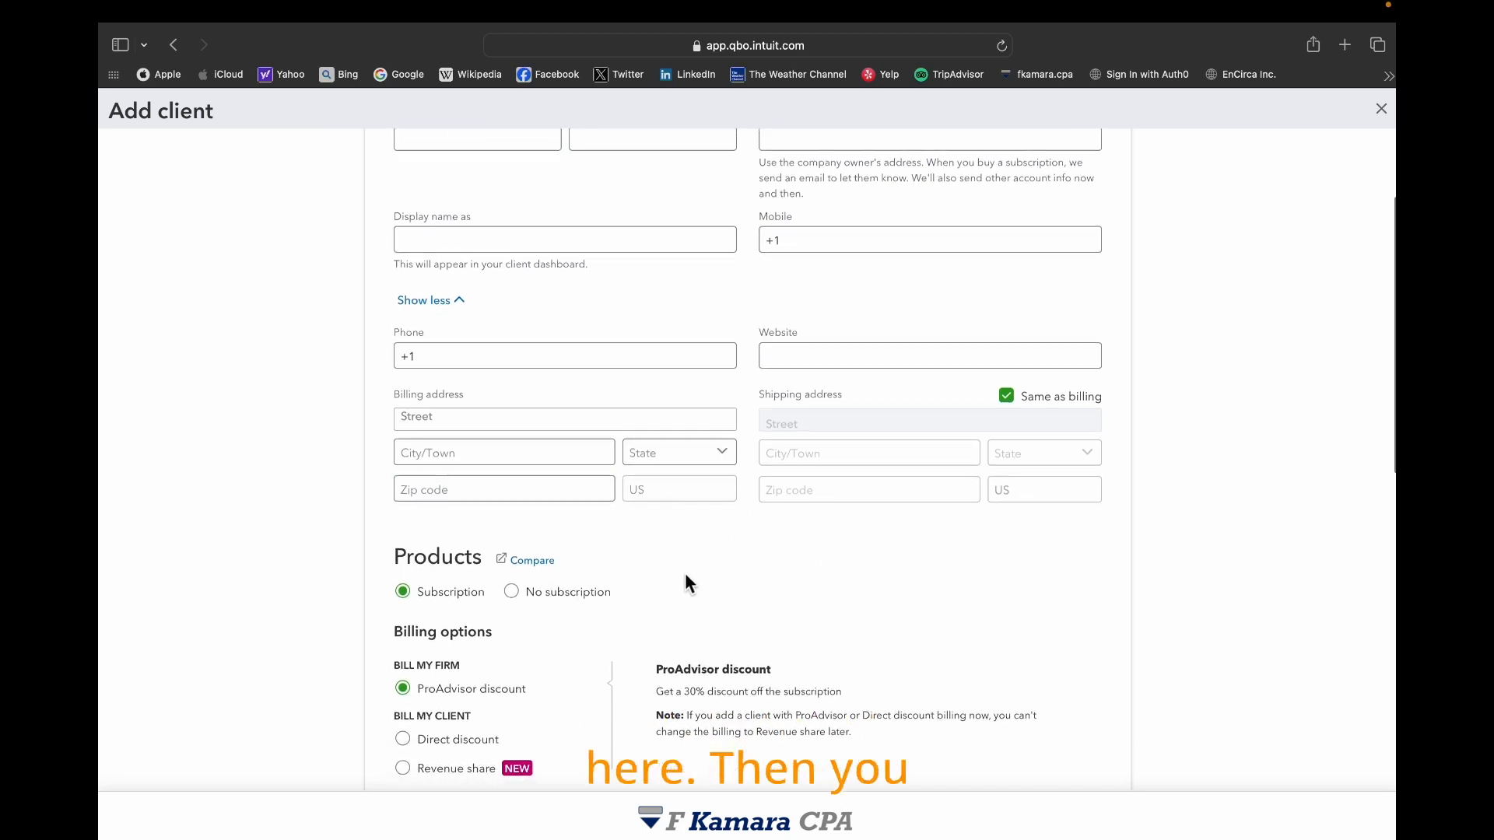
Examine the subscription choices, the firm and client billing options, and the discounted QuickBooks plans for the new client
scroll(685, 580, down, 2)
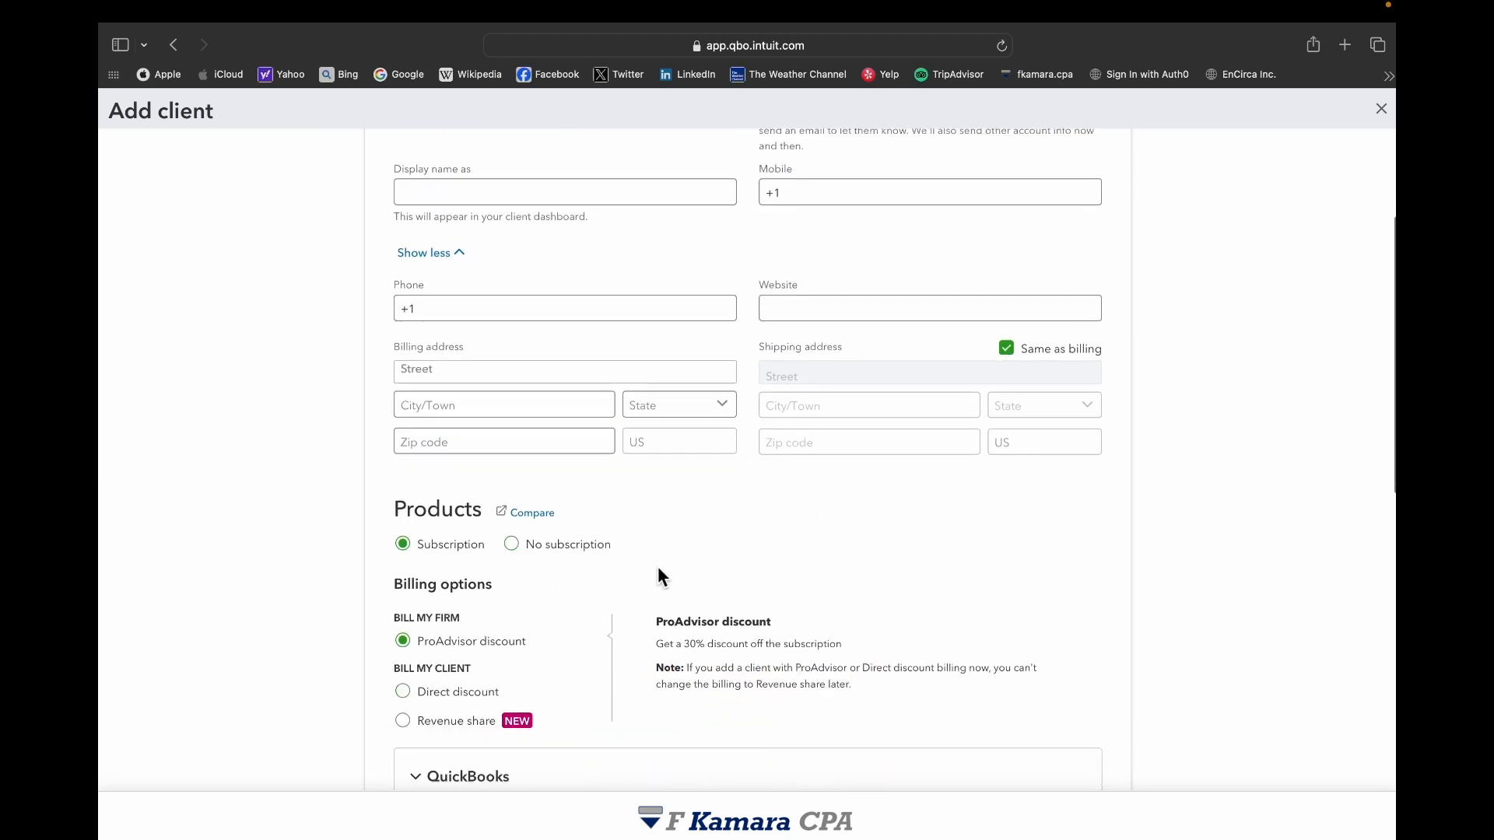
scroll(657, 573, down, 1)
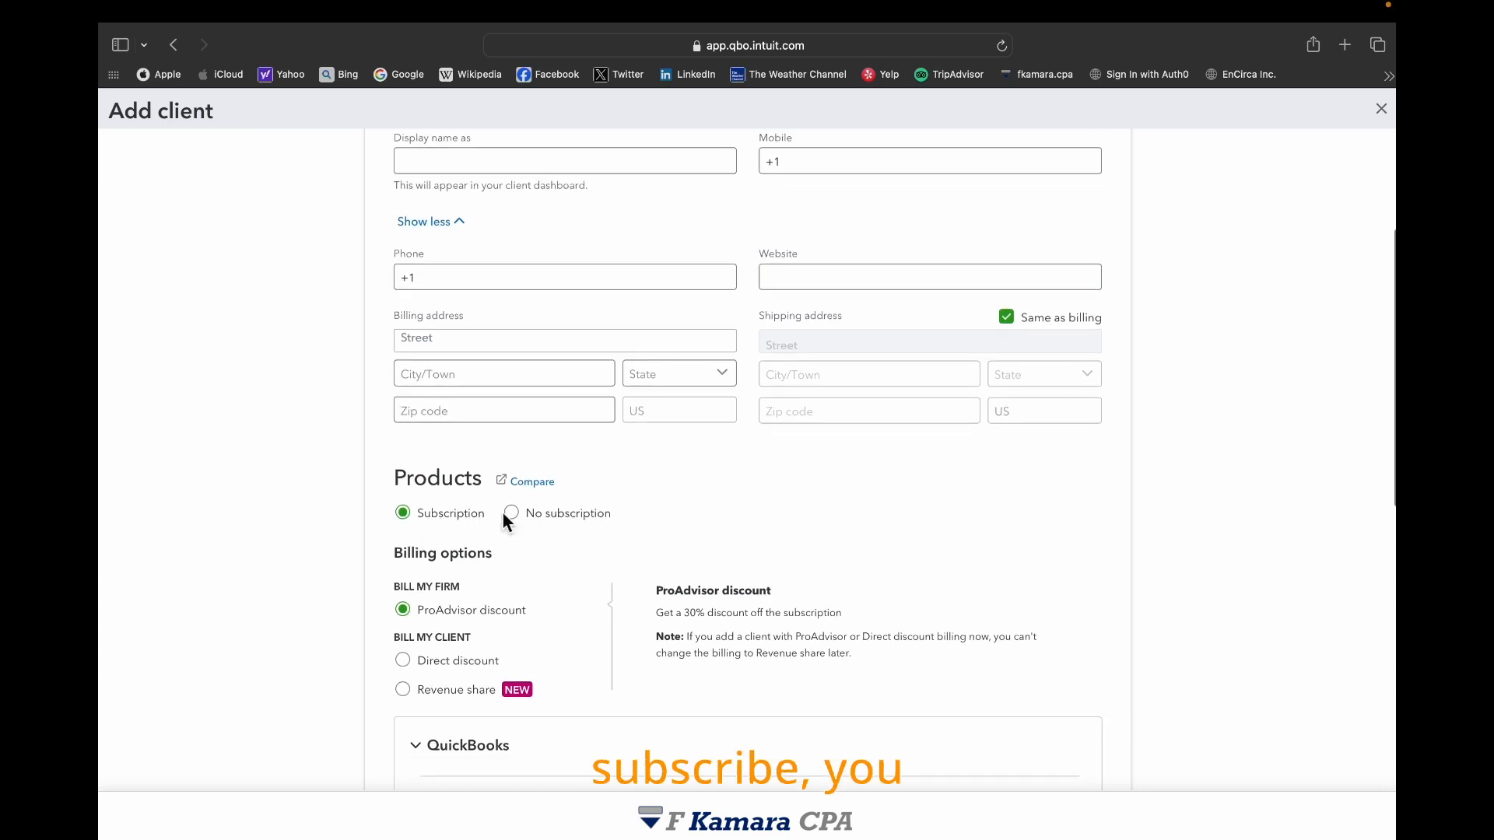
scroll(436, 534, down, 3)
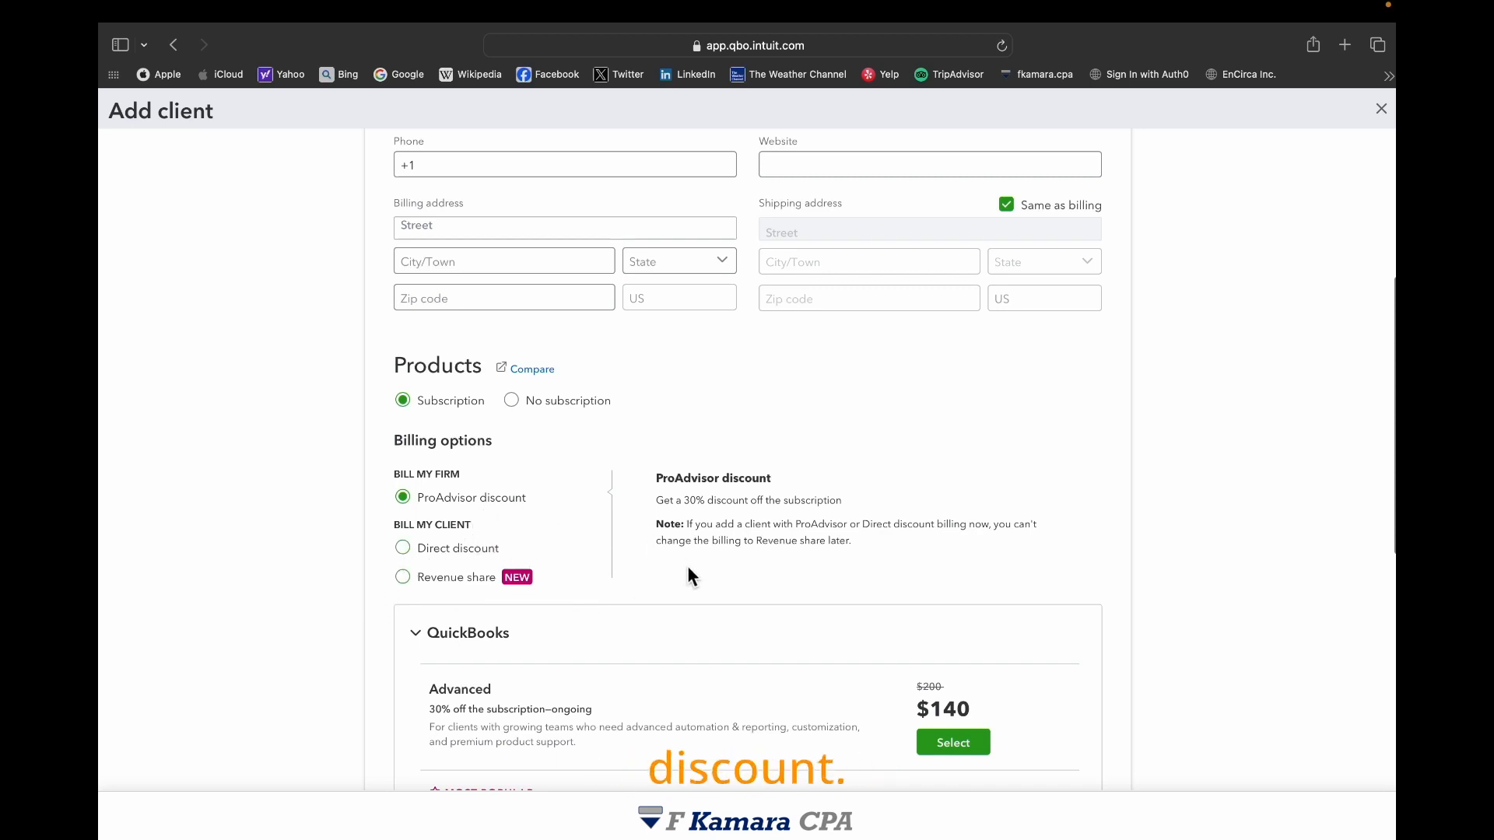
scroll(687, 567, down, 1)
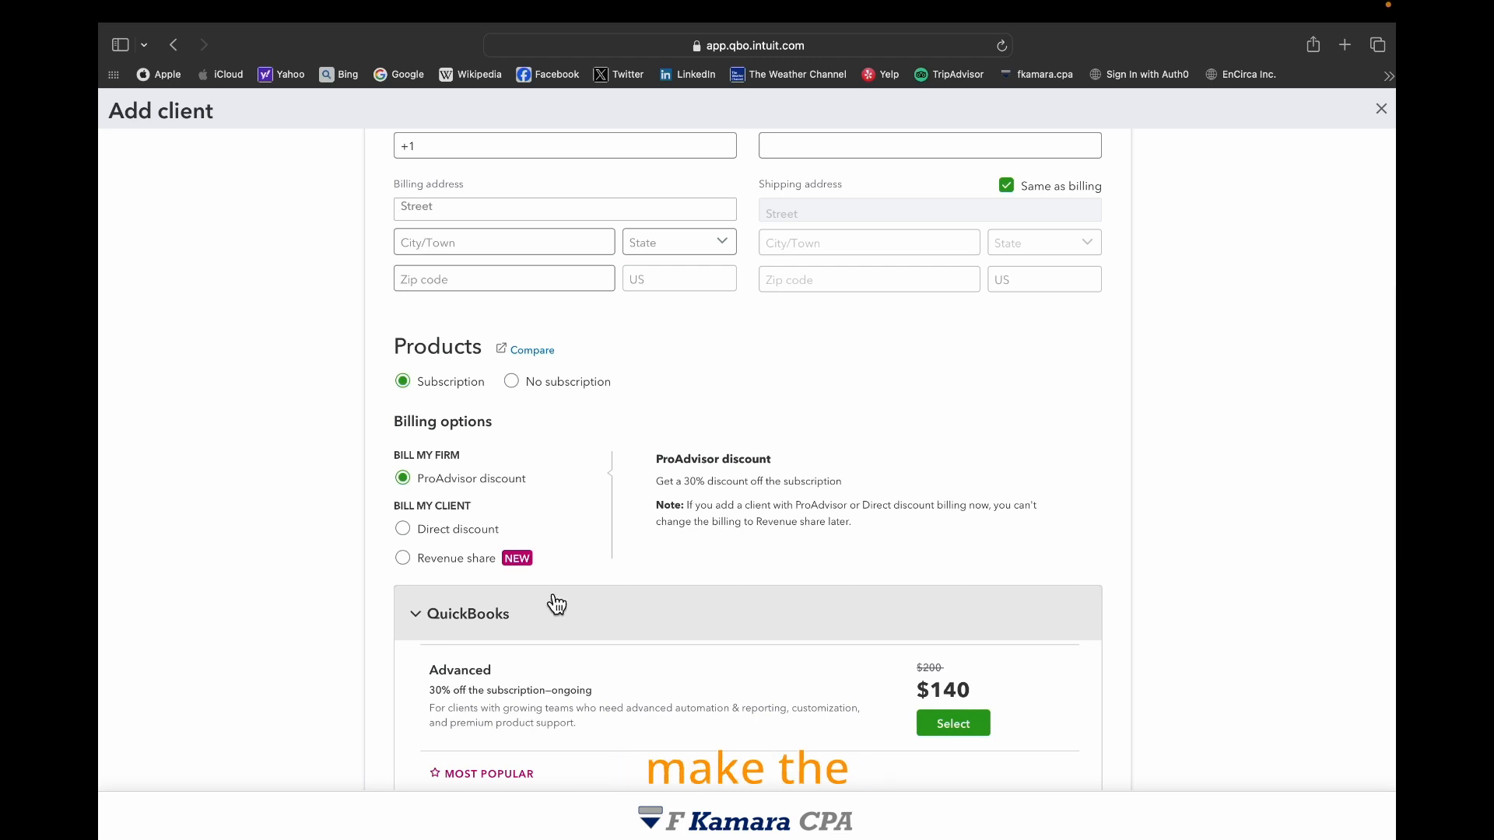
scroll(612, 606, down, 3)
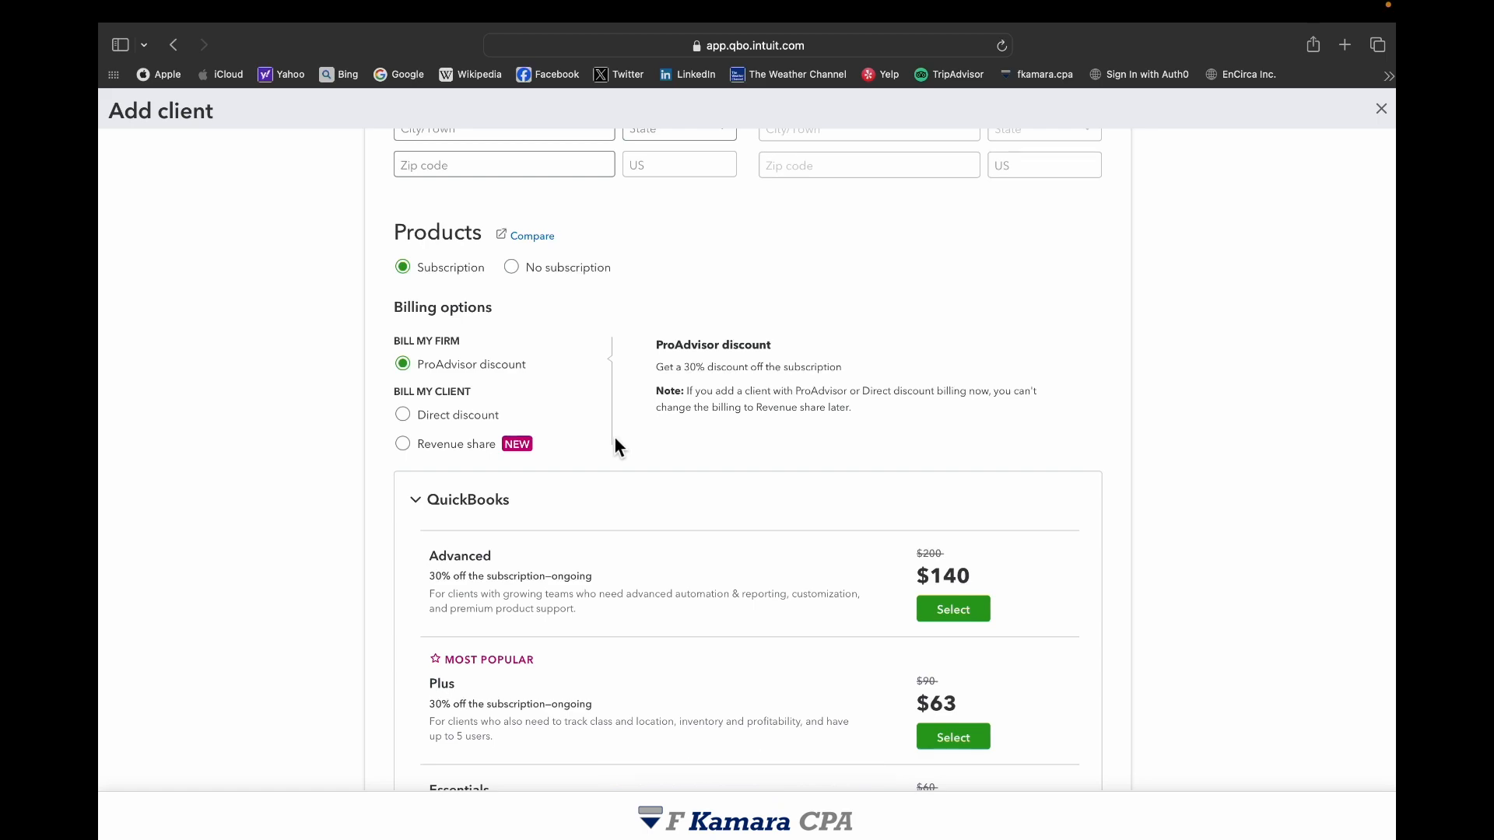
scroll(545, 428, up, 3)
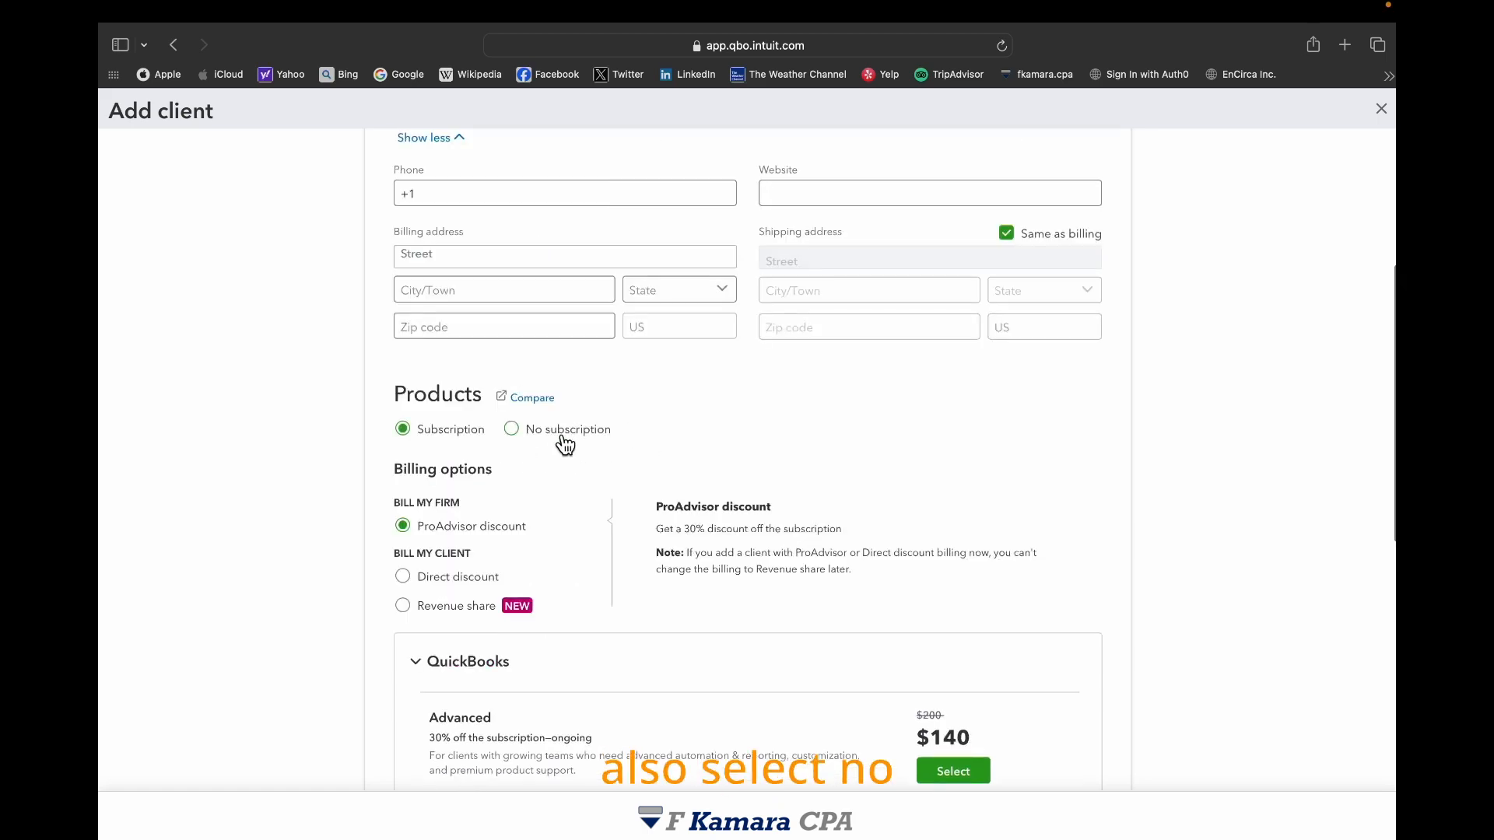
scroll(607, 442, down, 5)
scroll(650, 444, up, 6)
Choose No subscription as the new client's product option and review the rest of the form
click(512, 458)
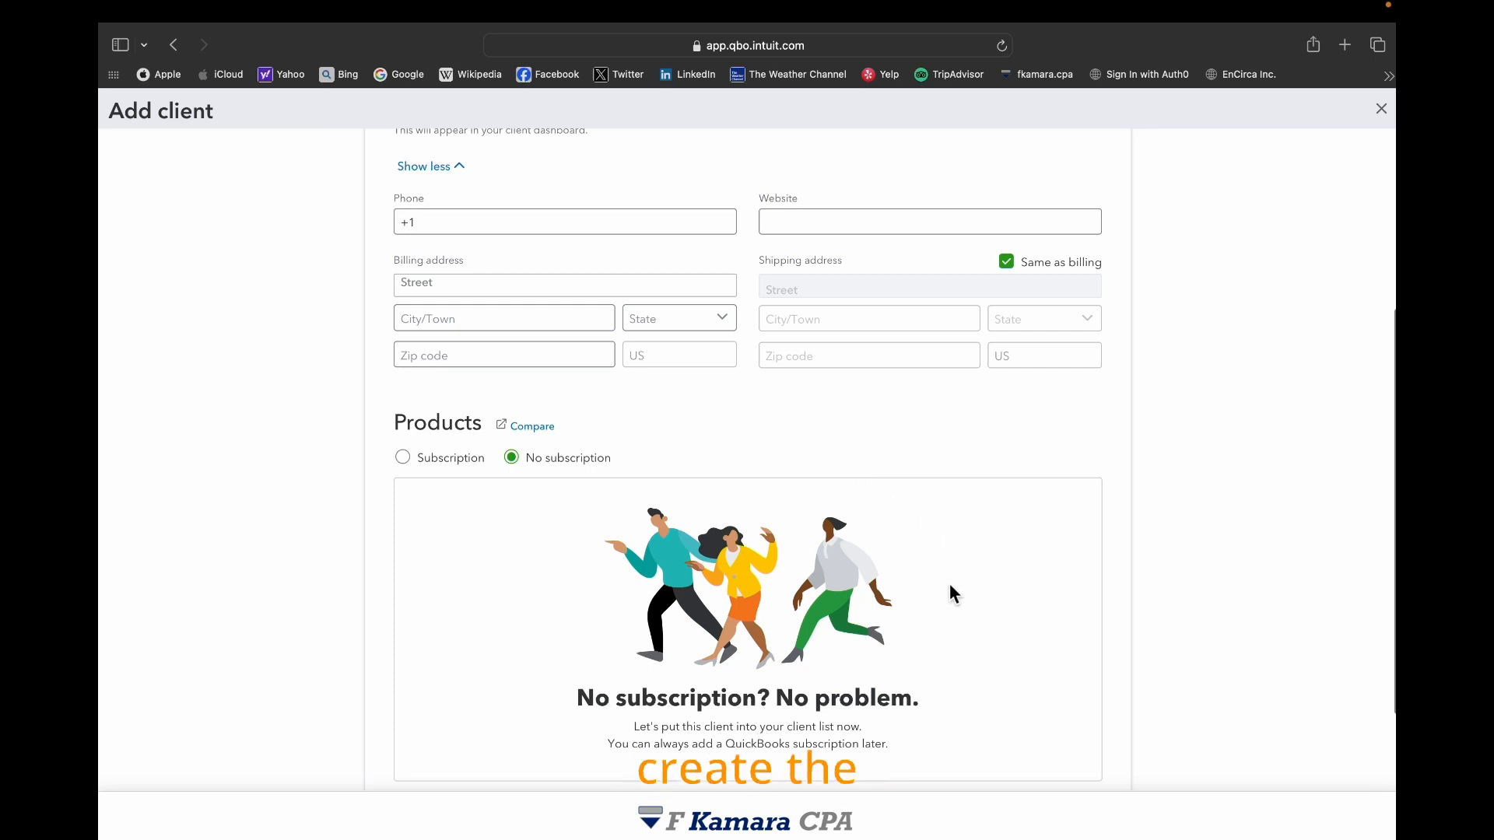
scroll(951, 590, down, 2)
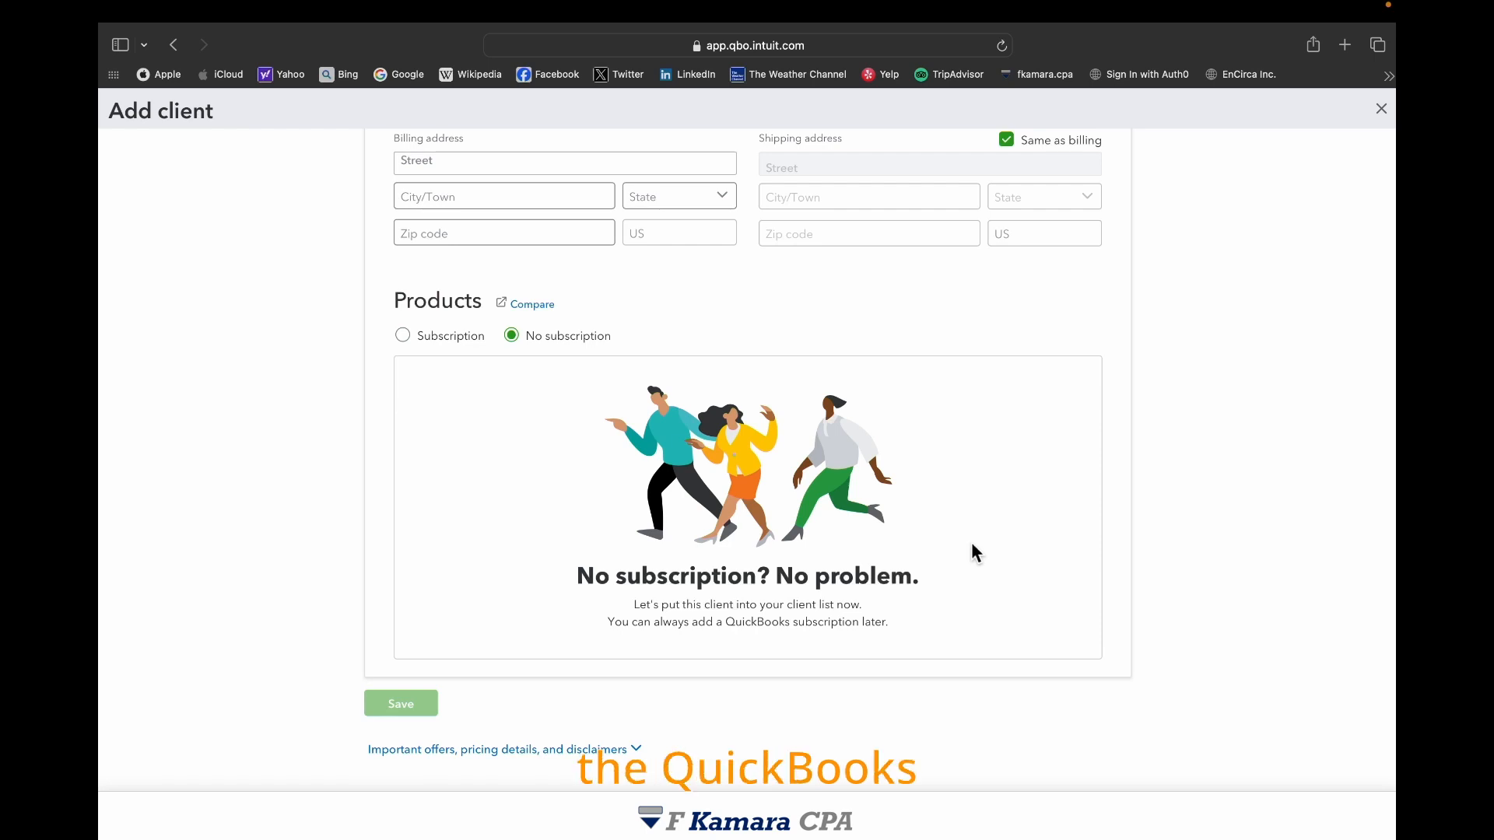
scroll(934, 556, up, 4)
scroll(891, 566, down, 4)
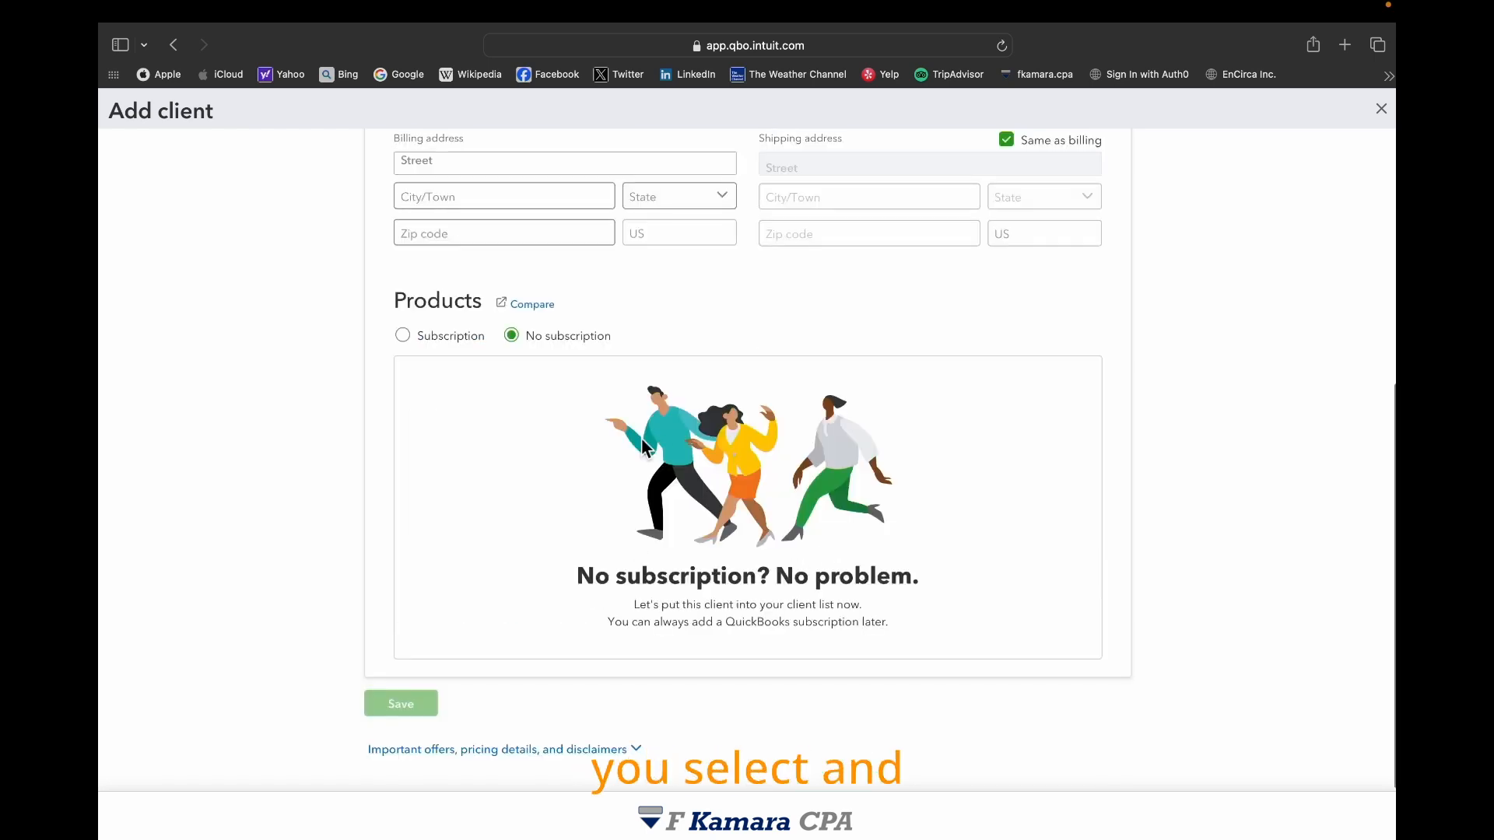
scroll(918, 452, up, 2)
scroll(860, 330, down, 2)
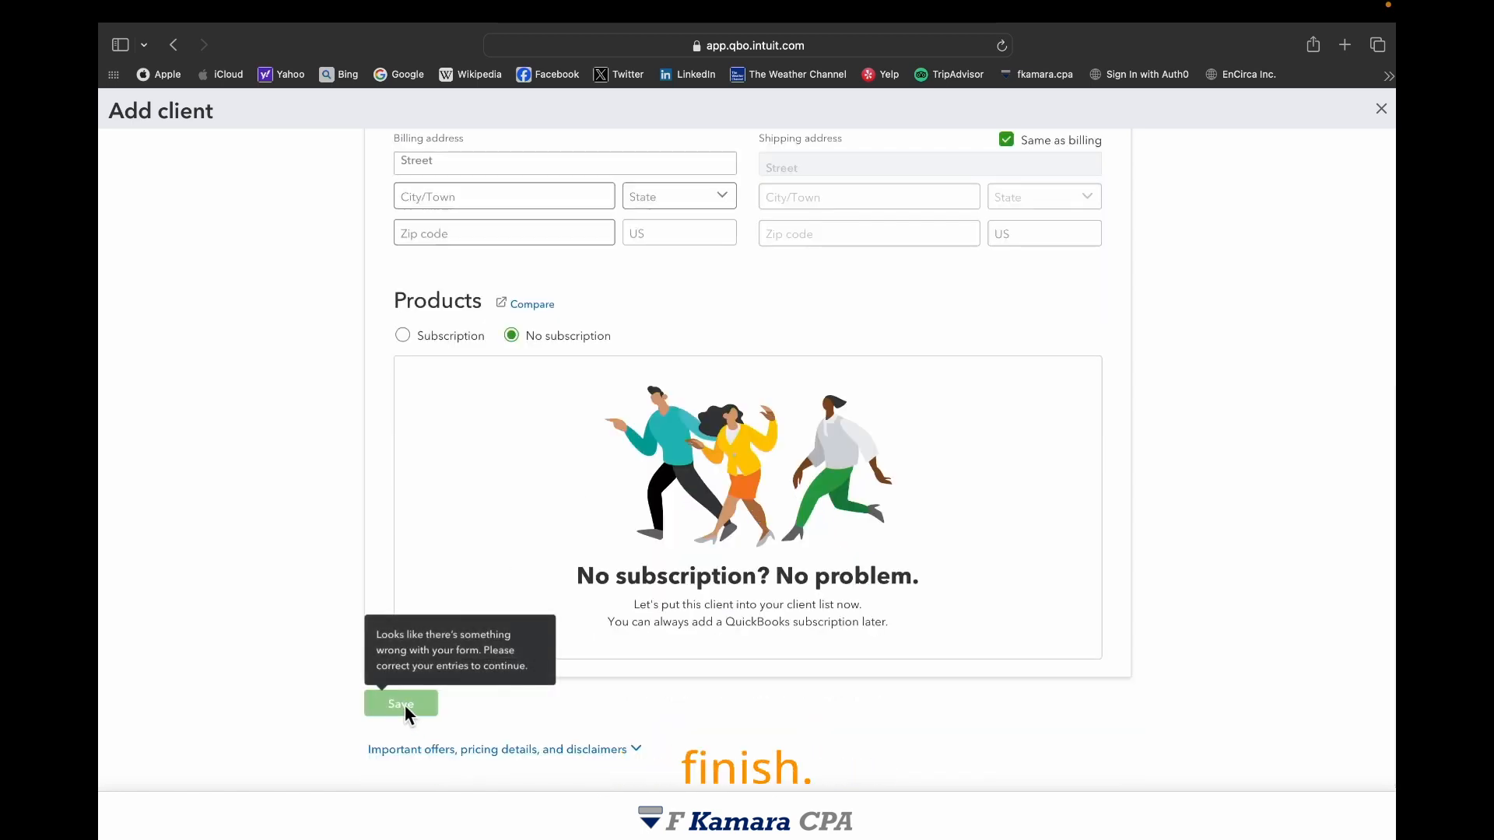
Close the new client form and leave without saving
scroll(933, 405, up, 5)
click(1378, 114)
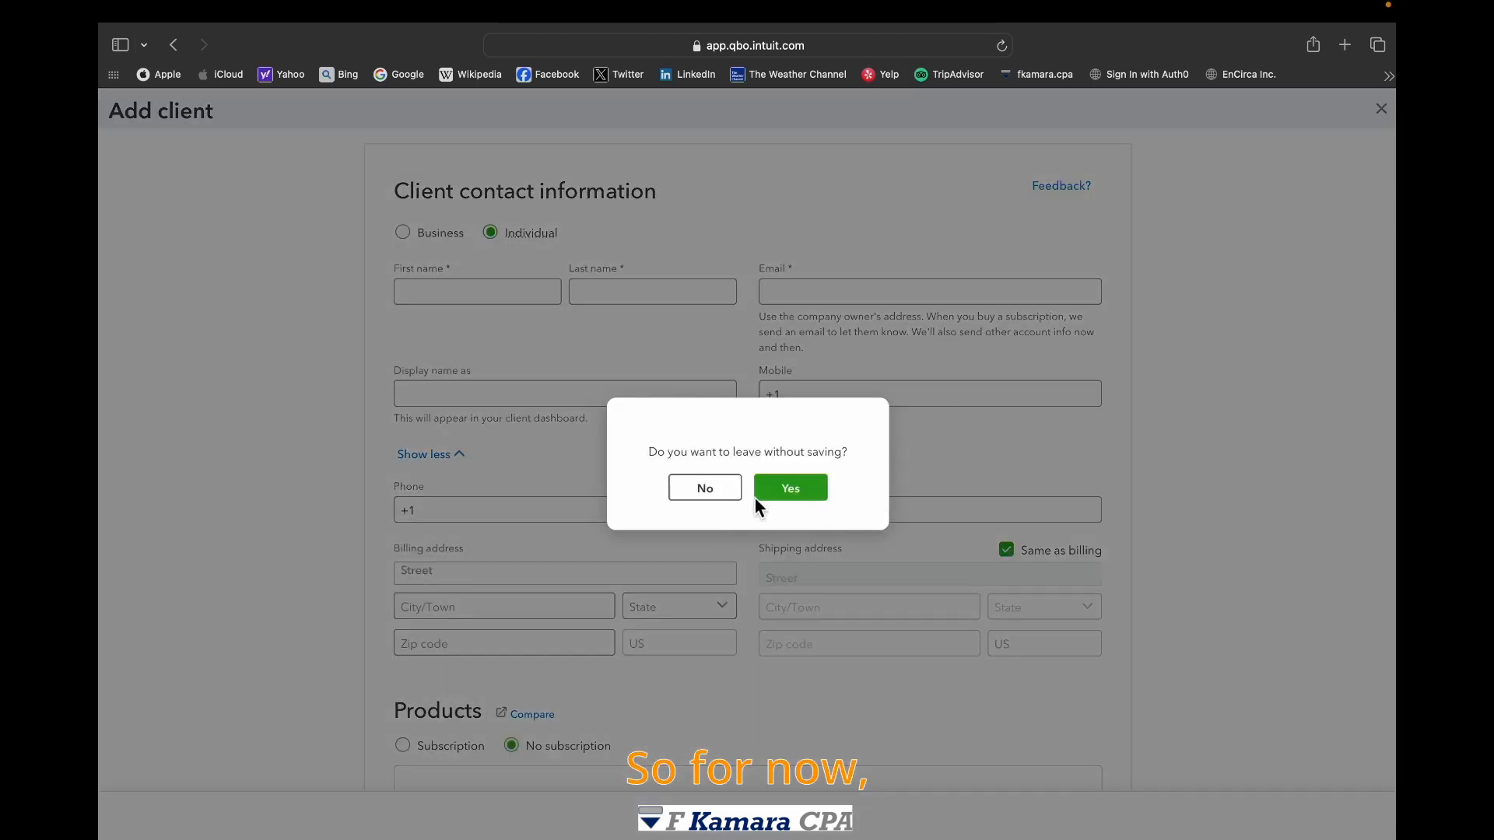
click(756, 495)
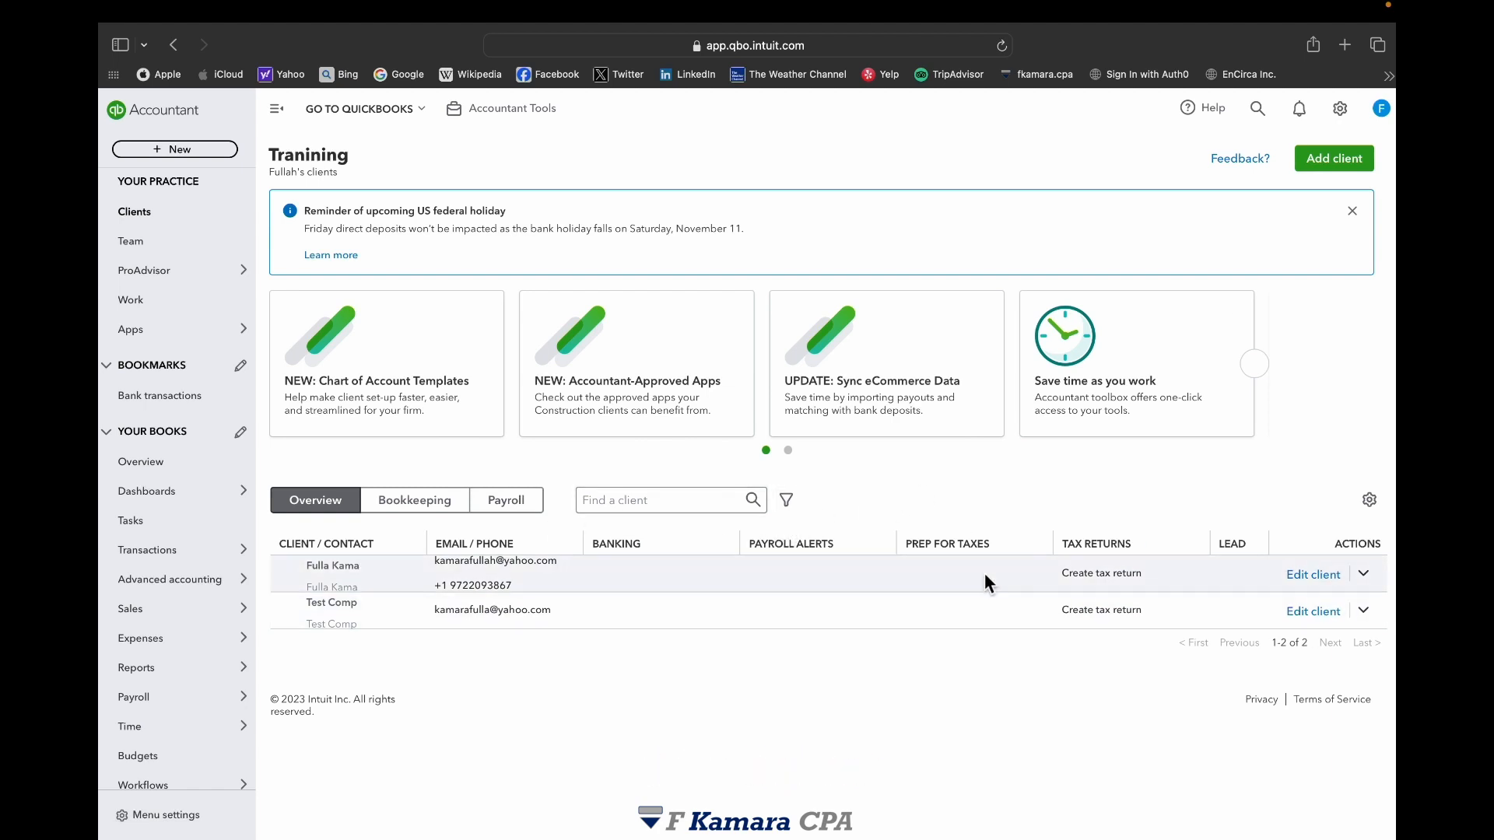
Open the lead assignments editor from the client list filter, review it and close it without changes
click(789, 506)
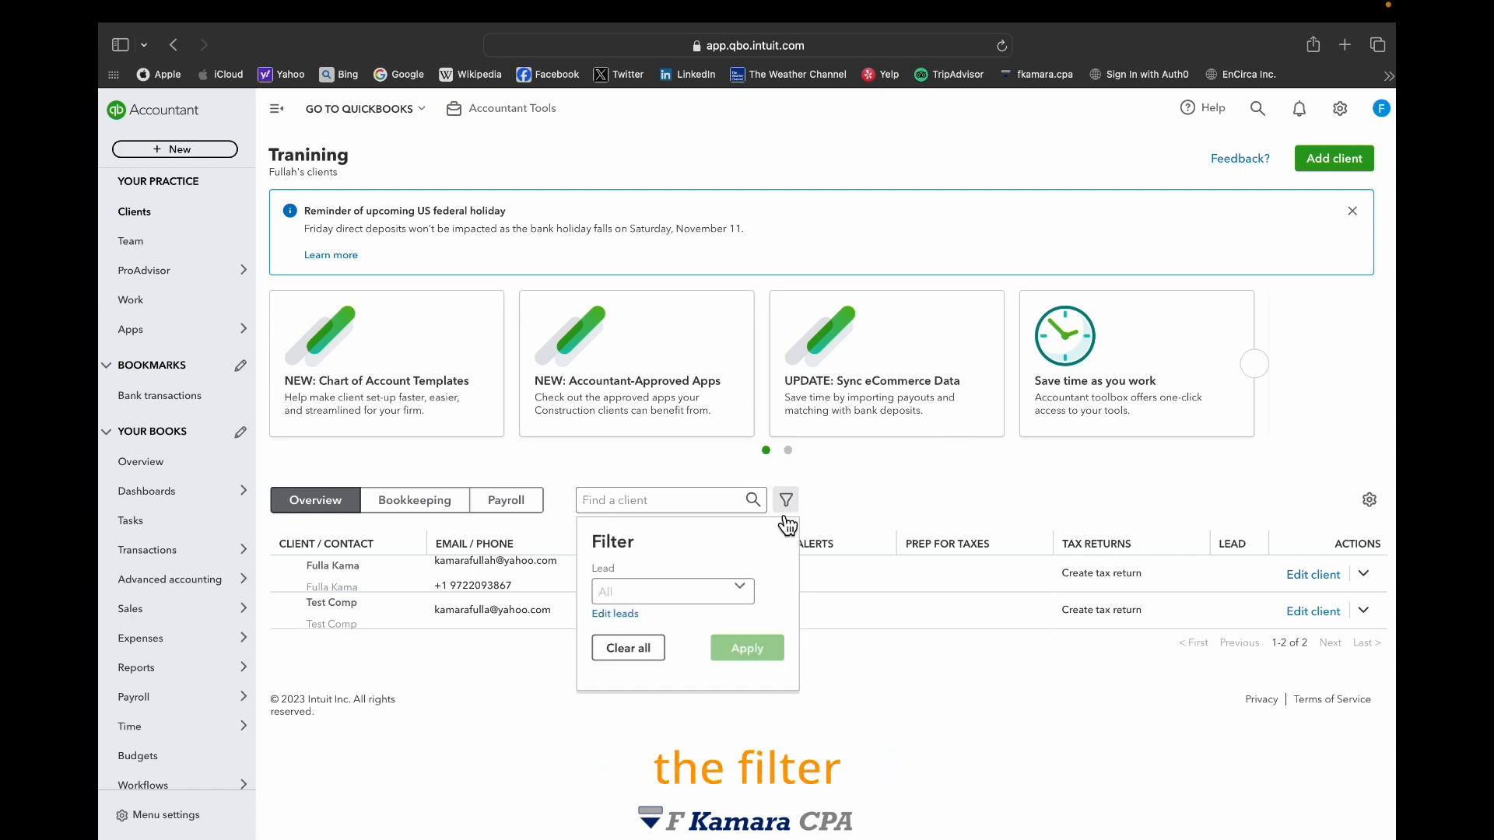
click(615, 620)
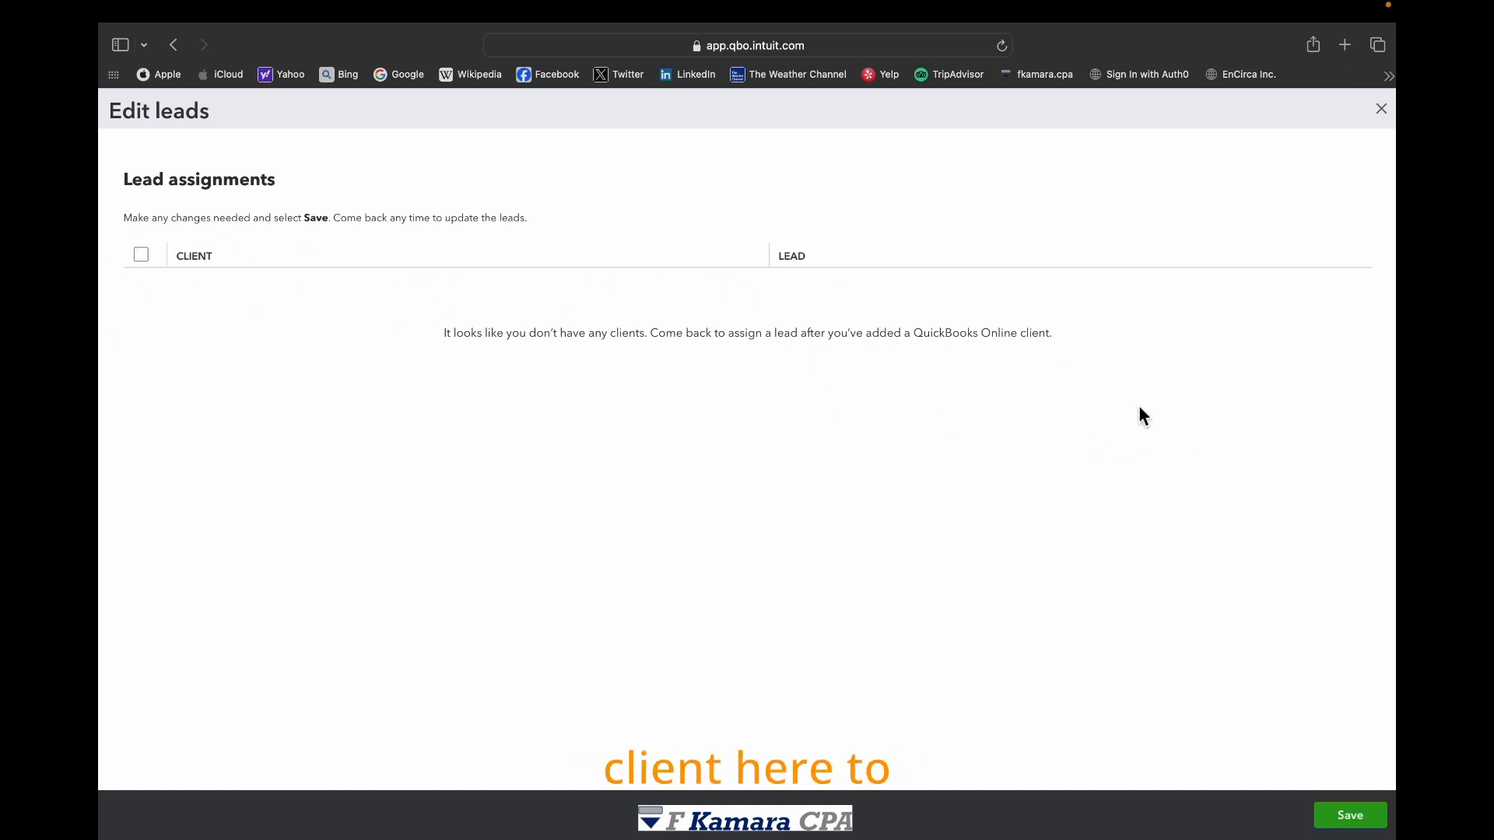
click(1381, 109)
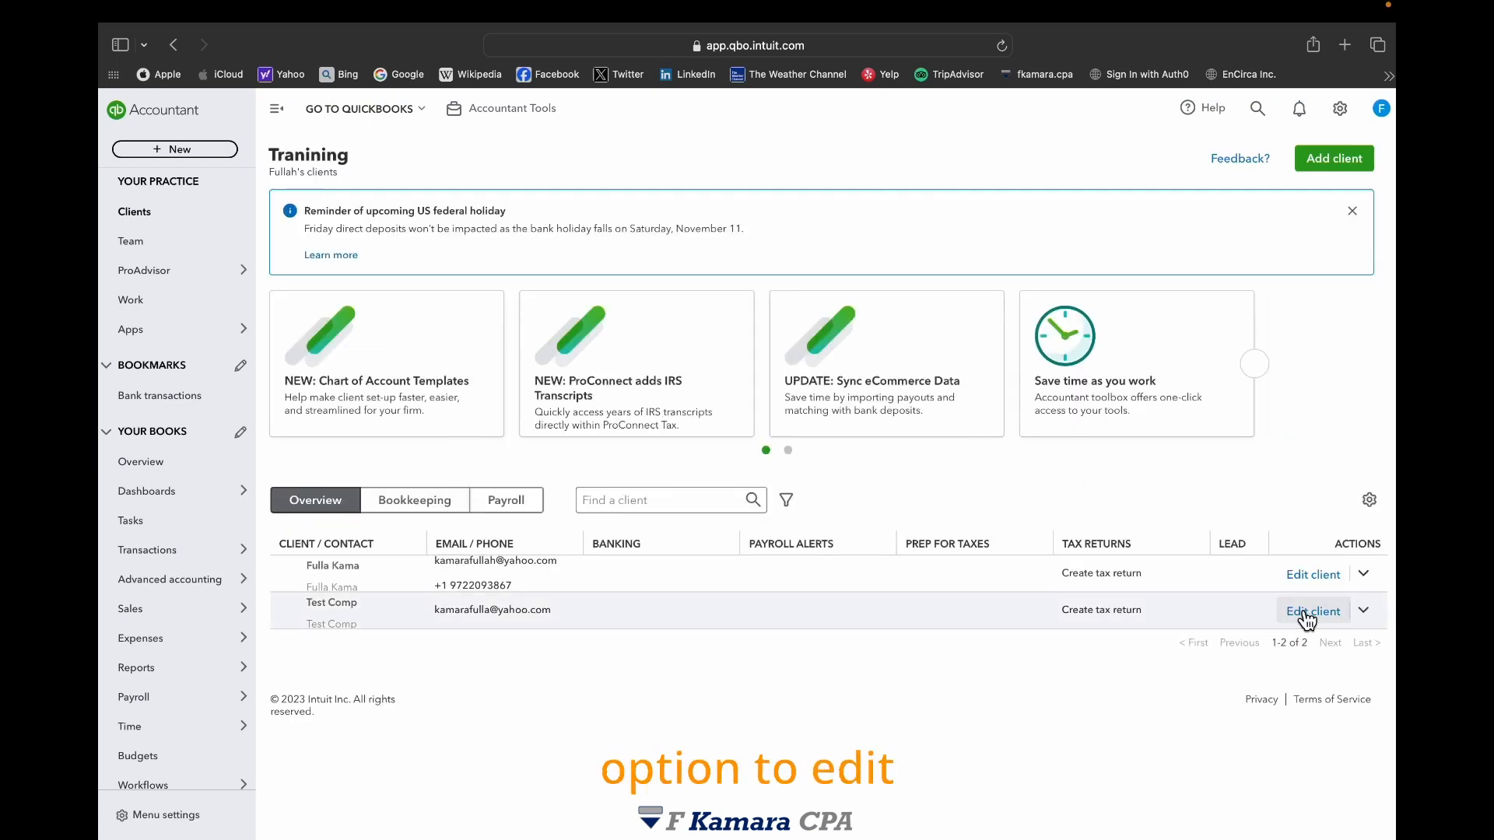
Open the first client's record and post the note "This is a note" with Team (default) visibility
click(344, 576)
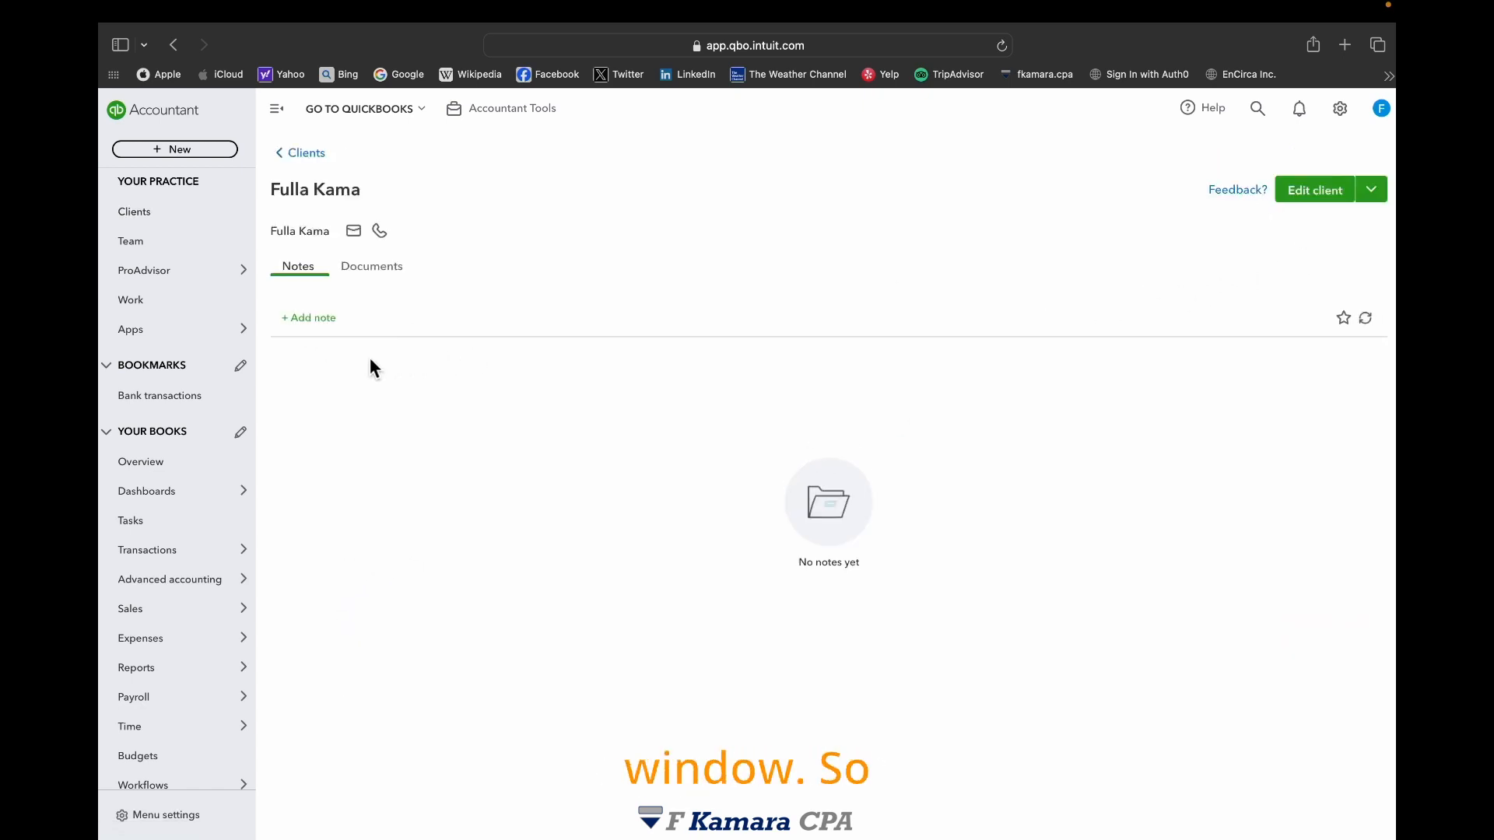
click(312, 321)
click(549, 419)
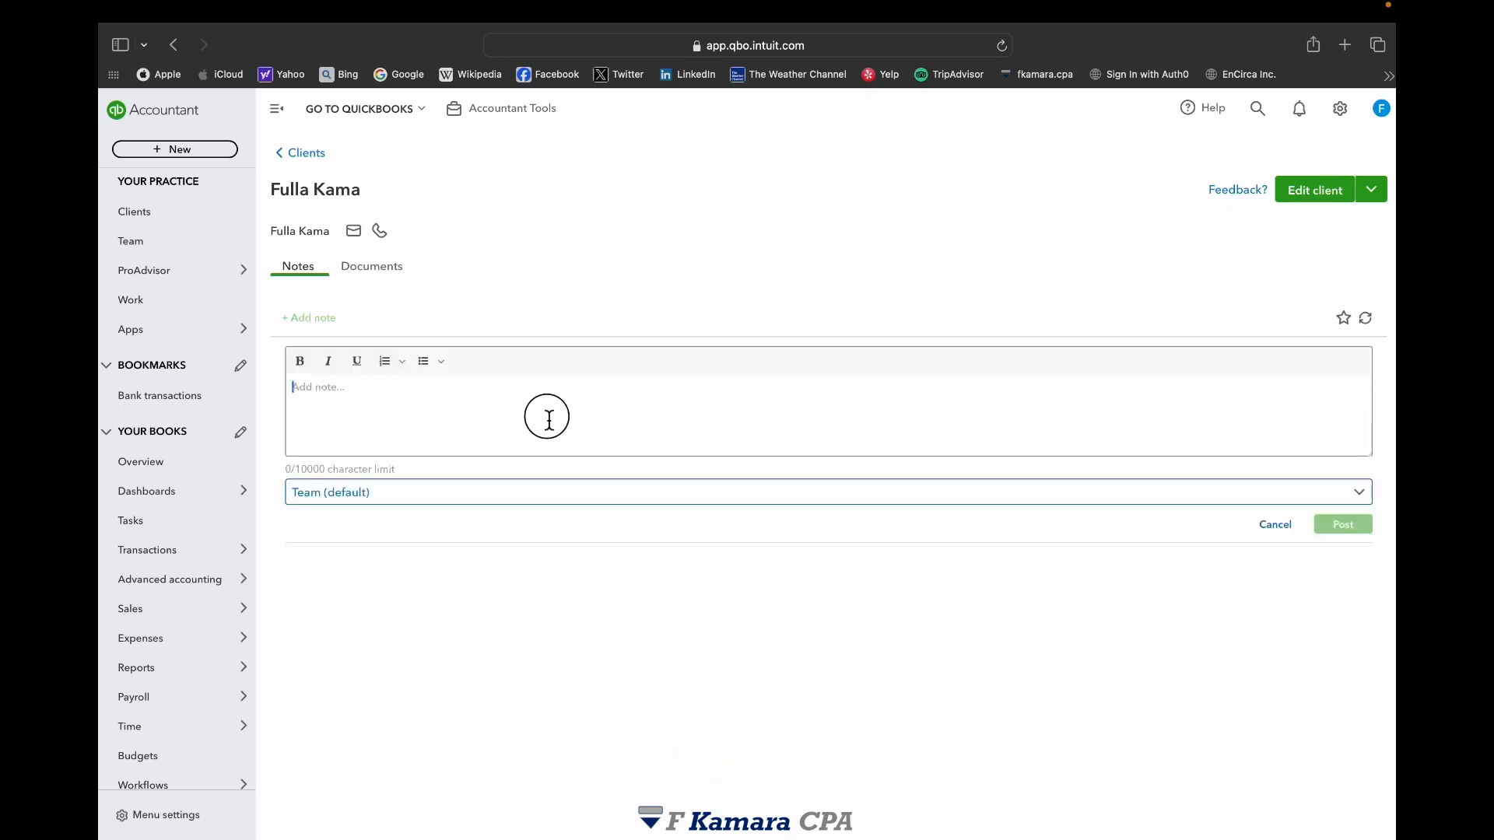
text(This is a note)
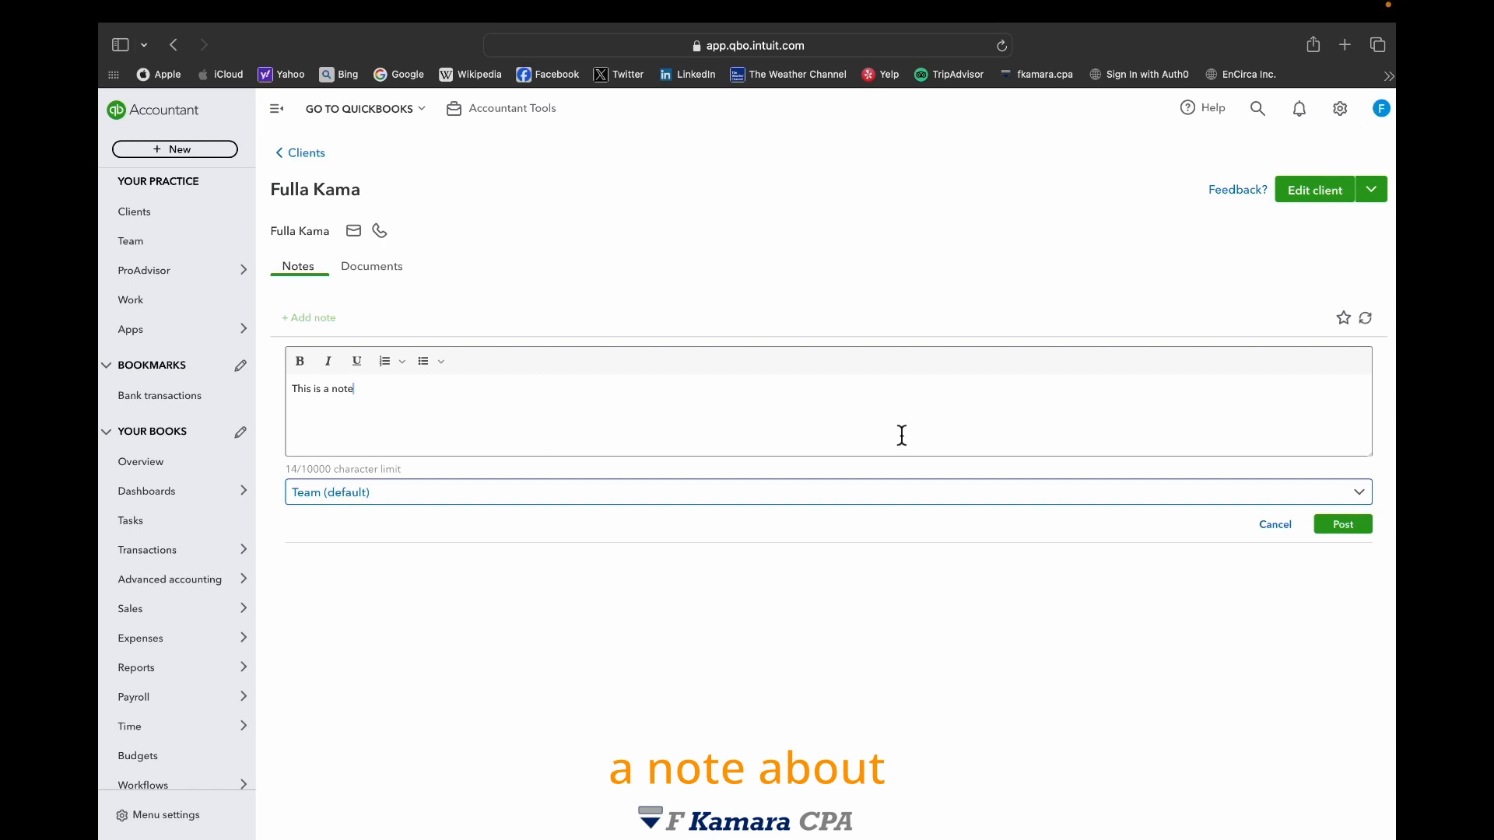
click(1360, 502)
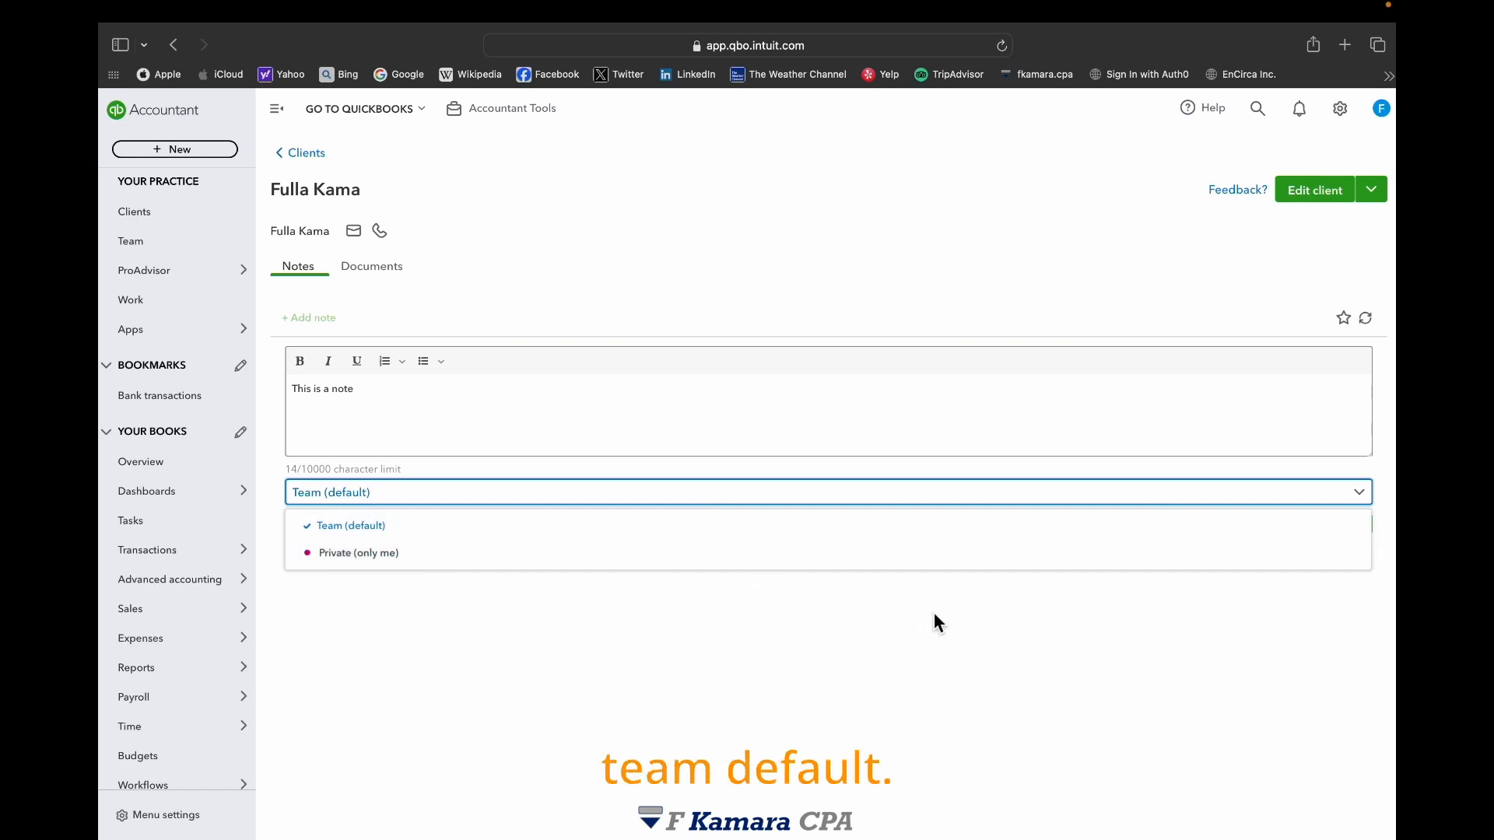
mouse_move(234, 329)
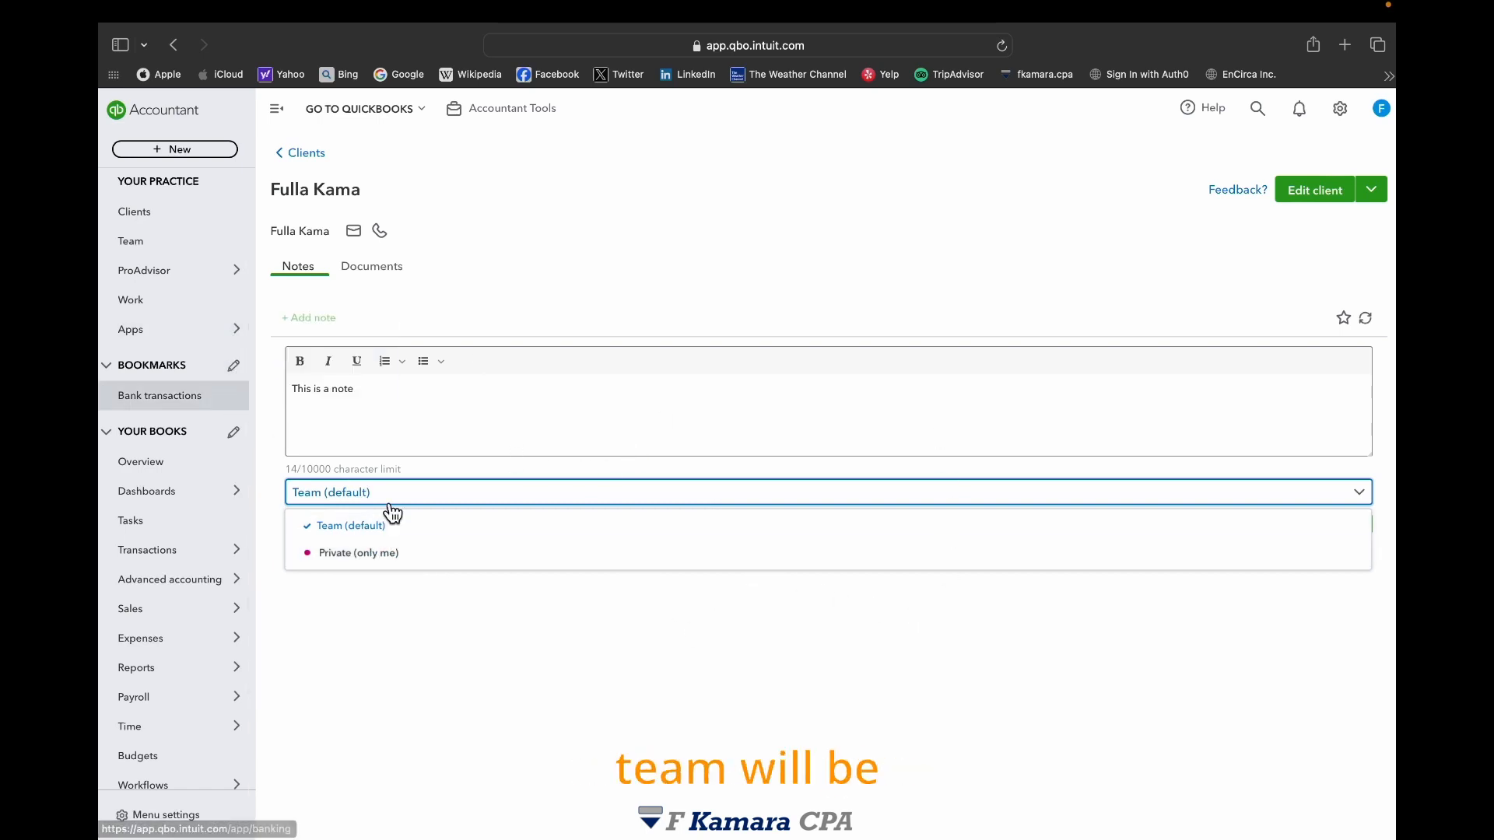
click(654, 604)
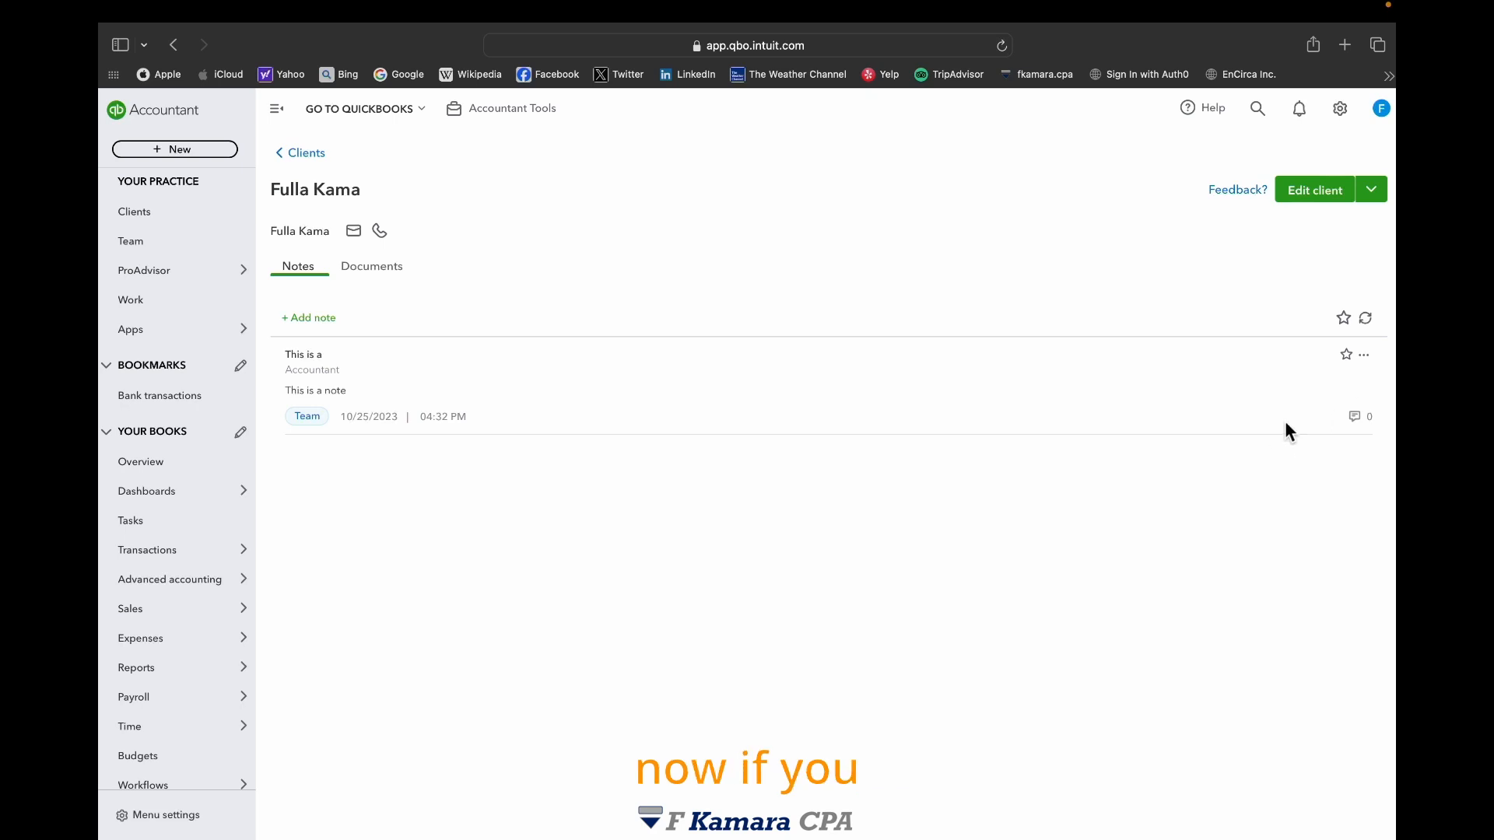
Reopen the posted client note for editing and post it again
click(1365, 356)
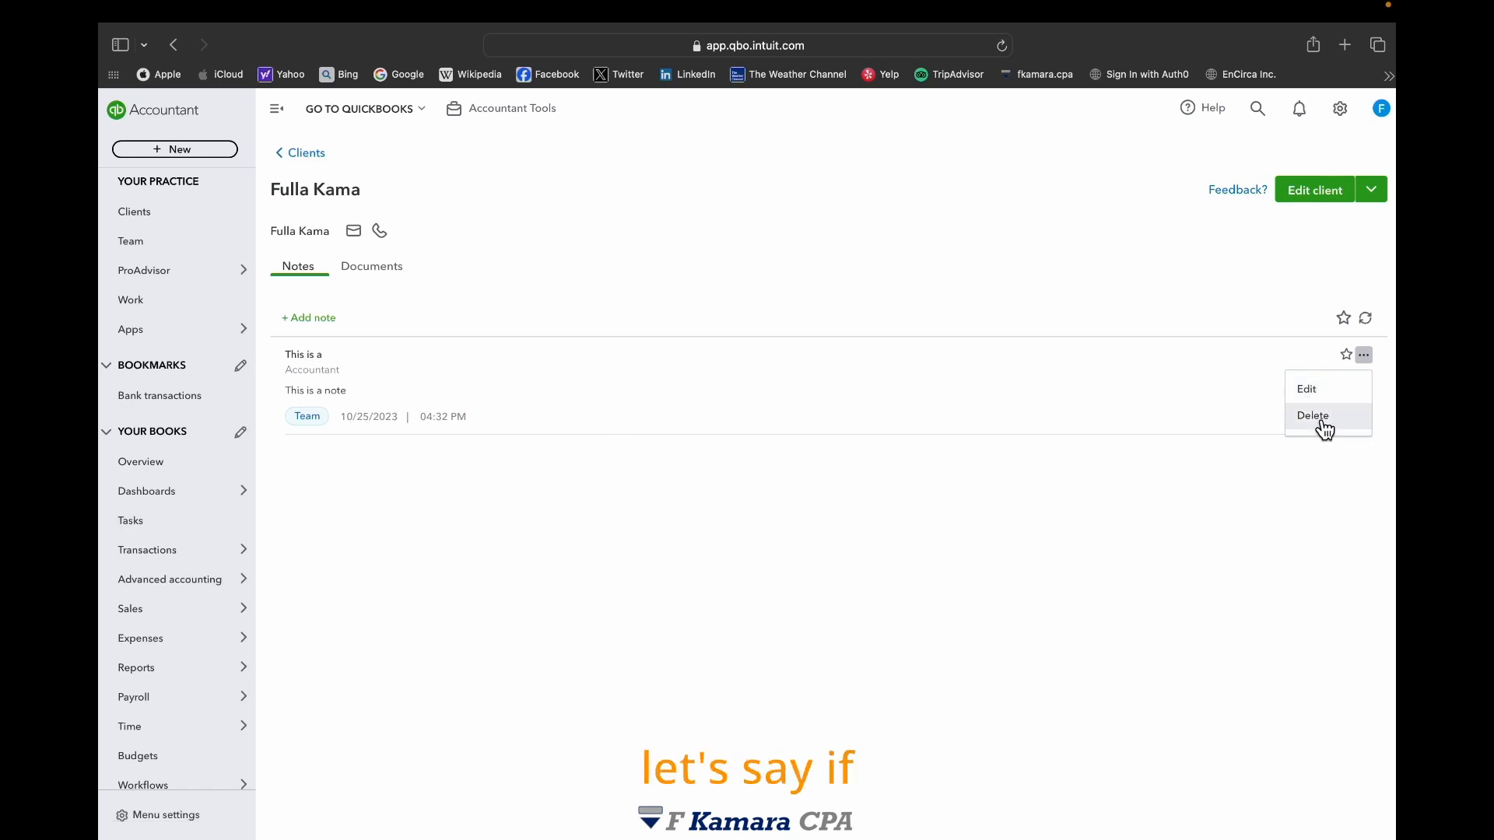
click(1209, 429)
click(1368, 364)
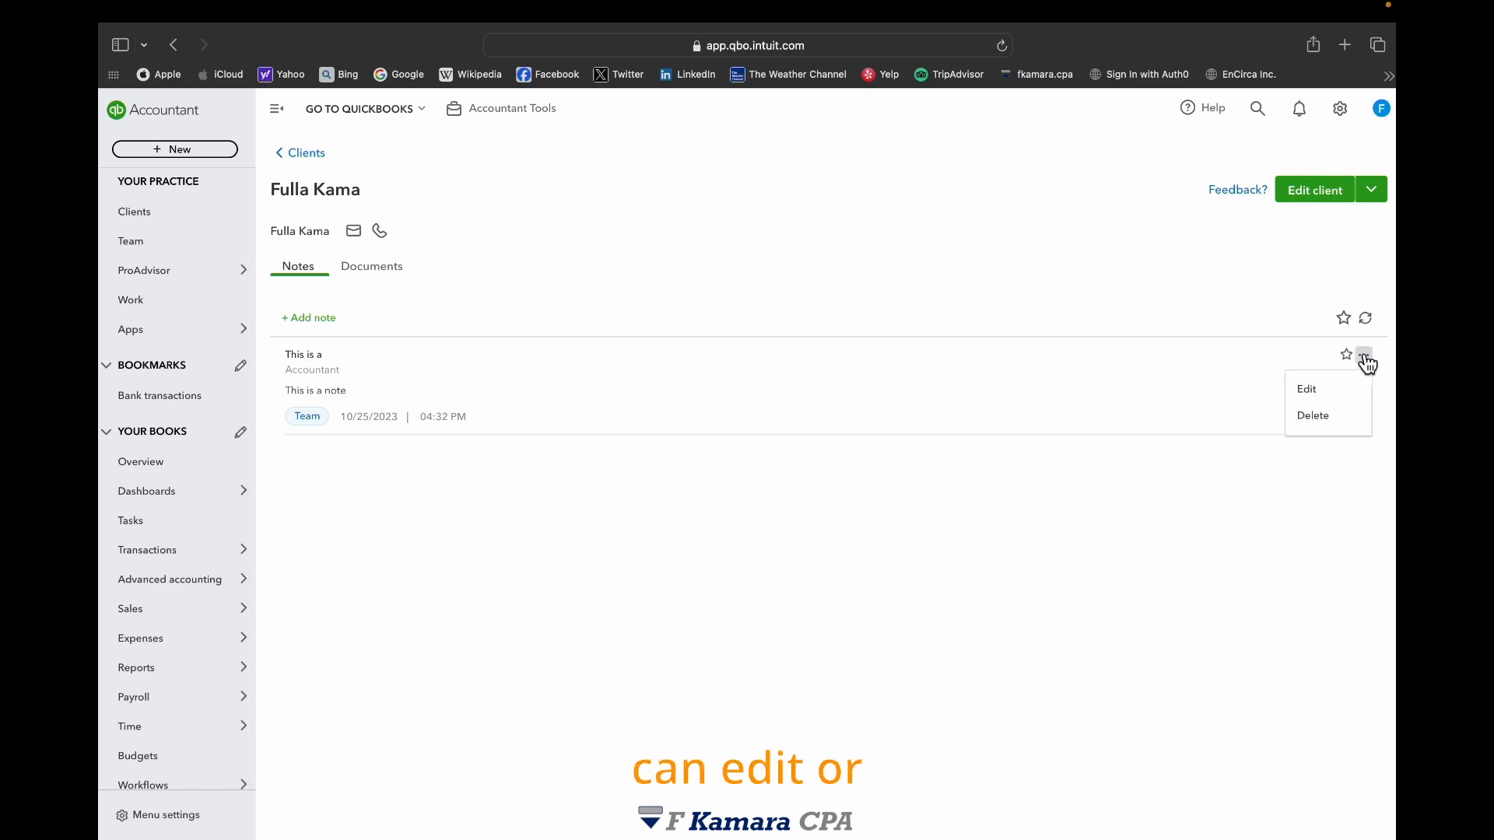
click(1321, 390)
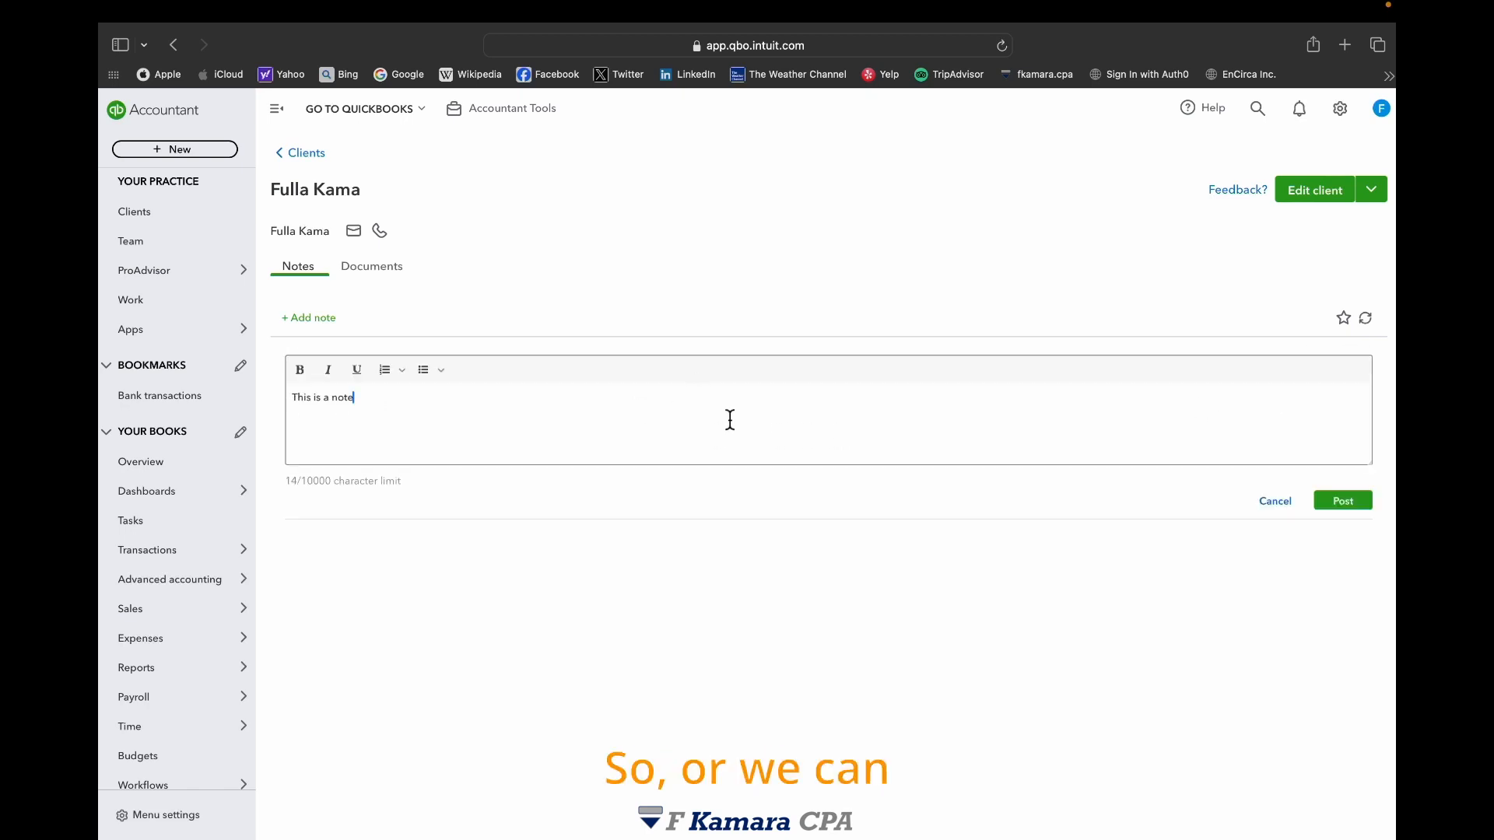
click(1344, 500)
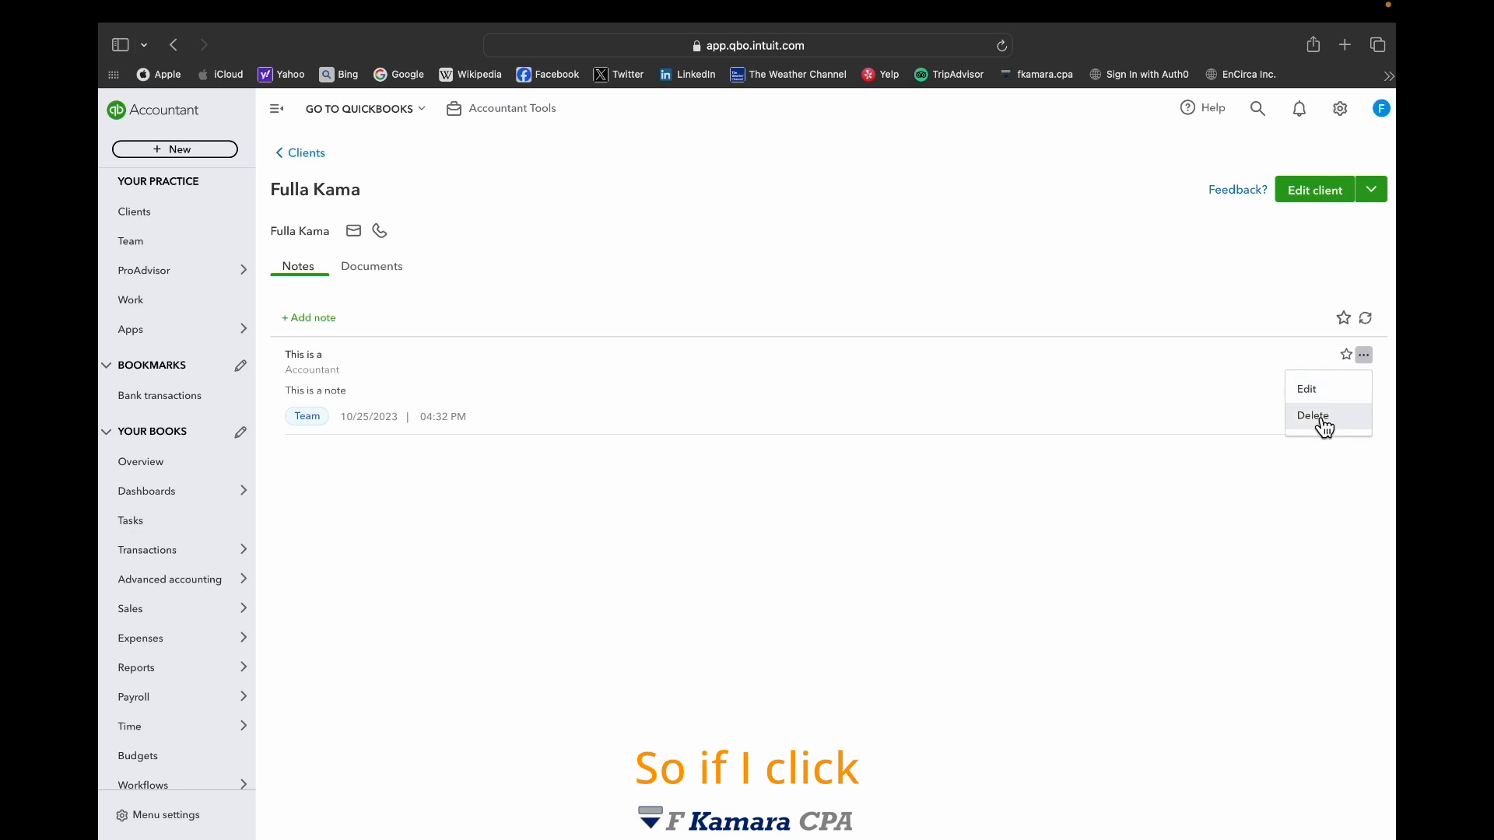
Delete the note from the client's record and confirm the deletion
click(1323, 418)
click(710, 525)
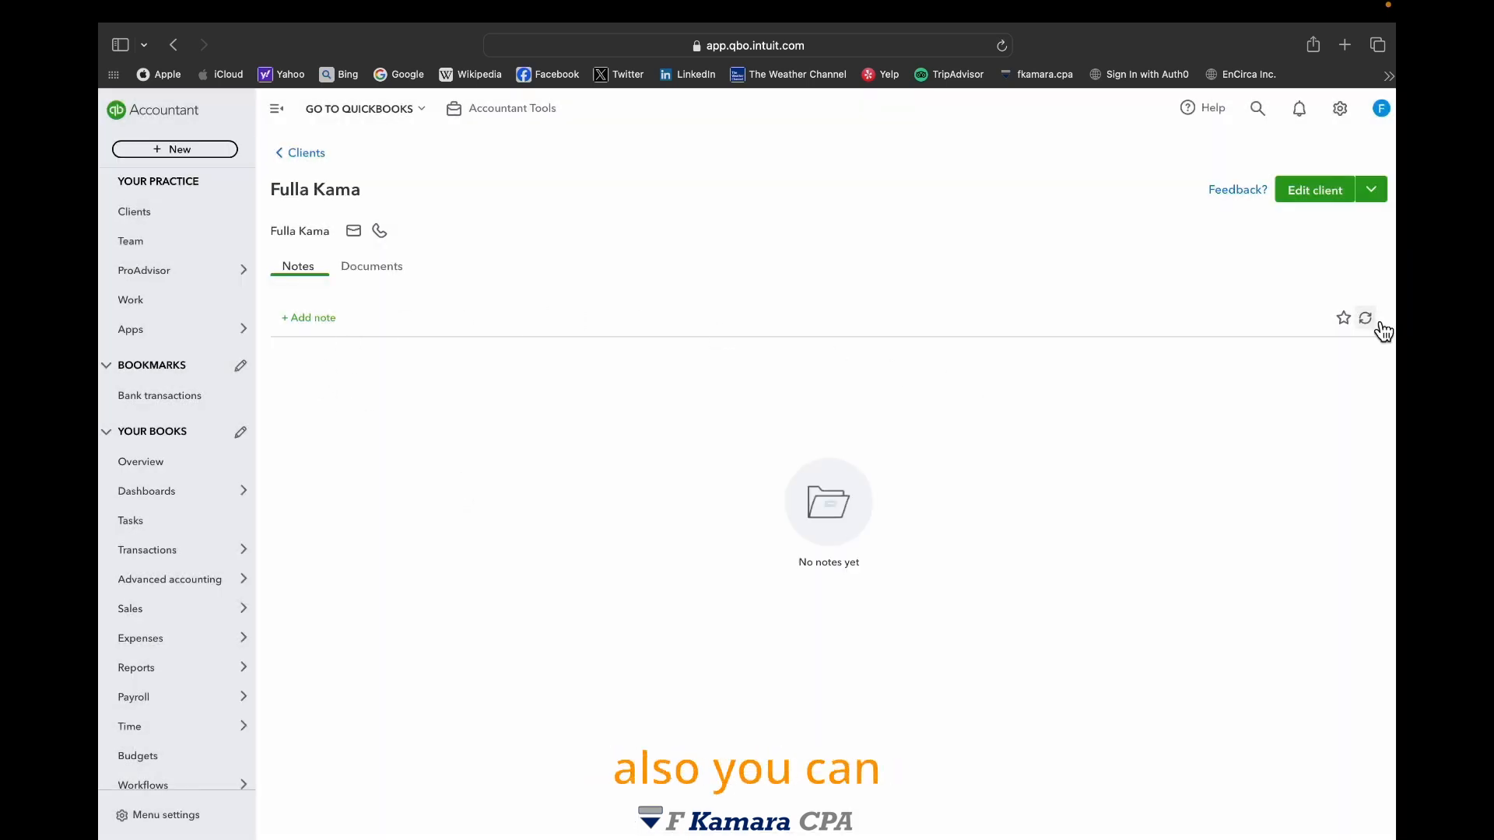
Check which additional actions are offered alongside editing on the client's record
click(1384, 204)
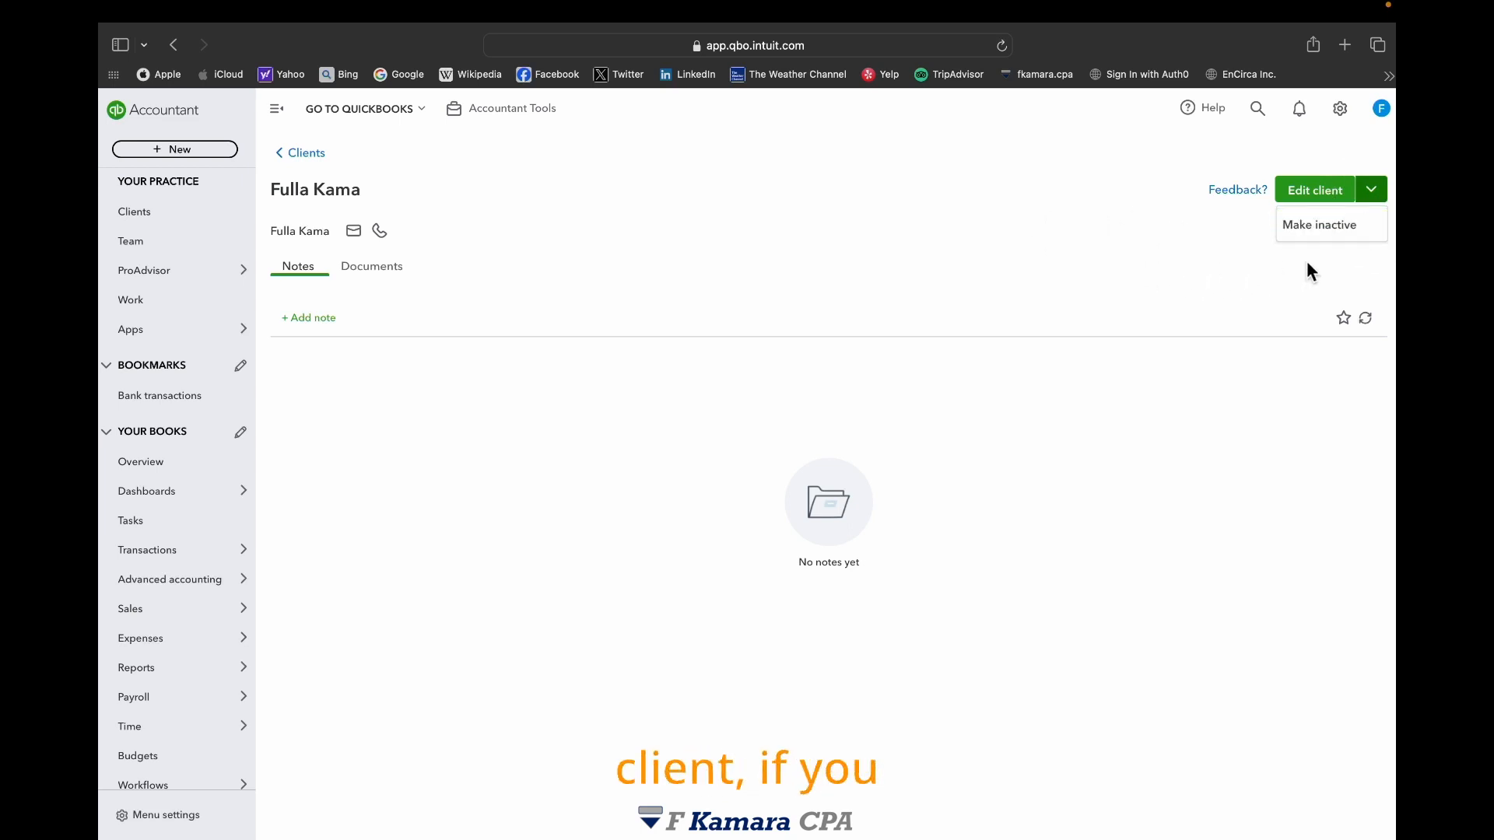
click(1386, 196)
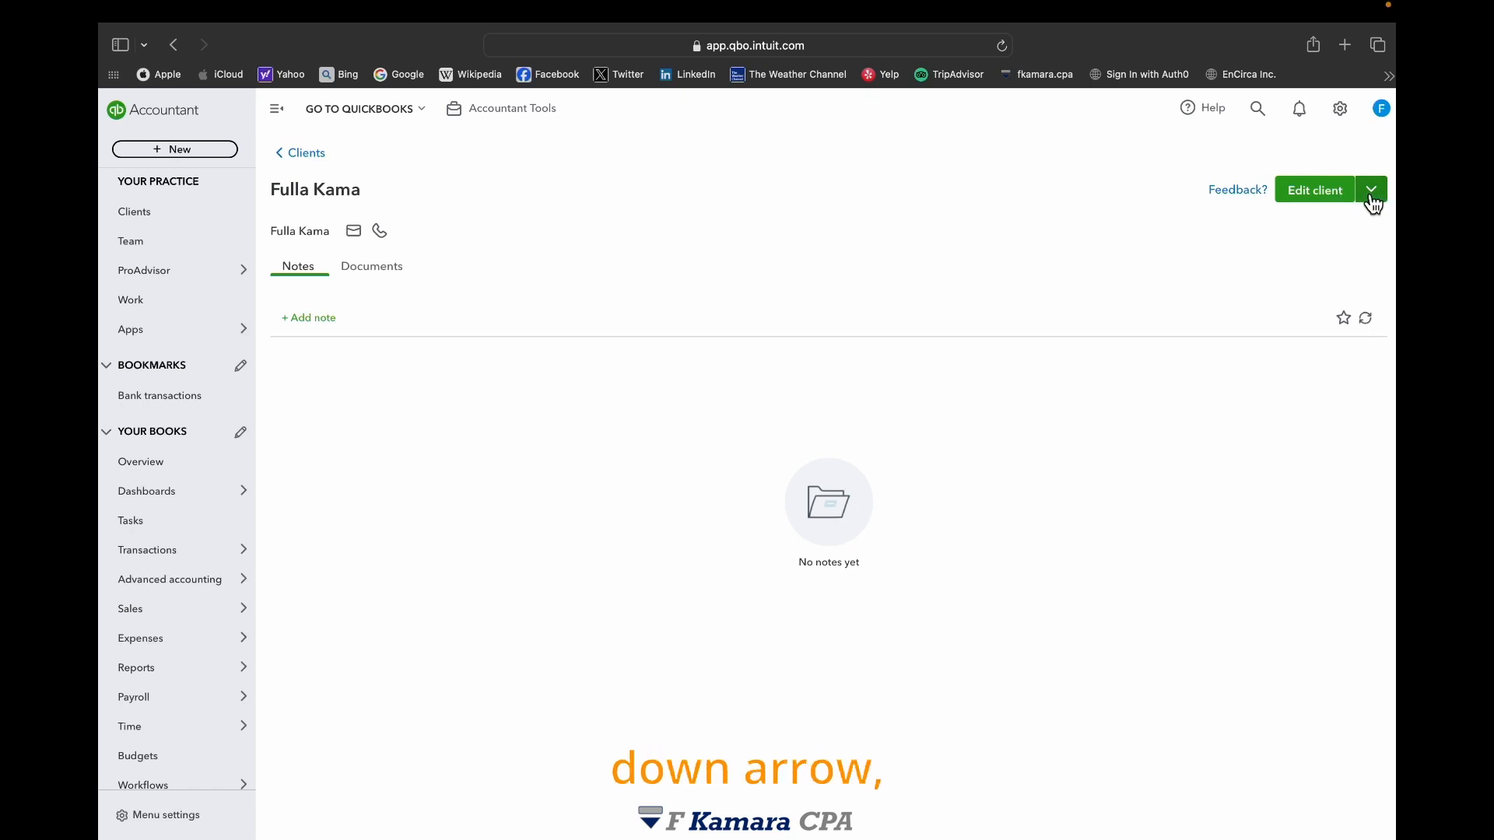
click(1374, 201)
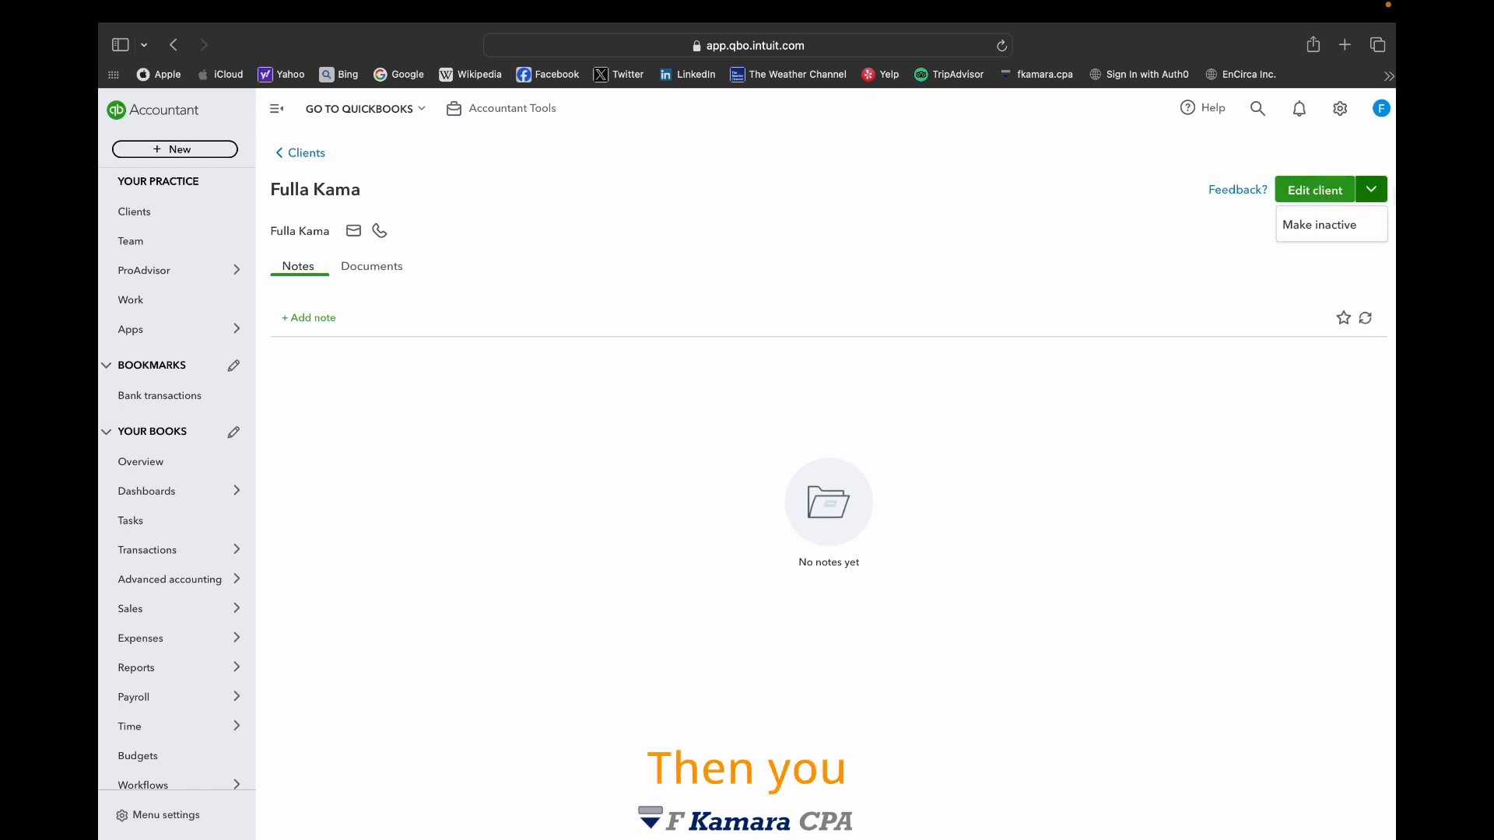
click(1384, 196)
click(1385, 200)
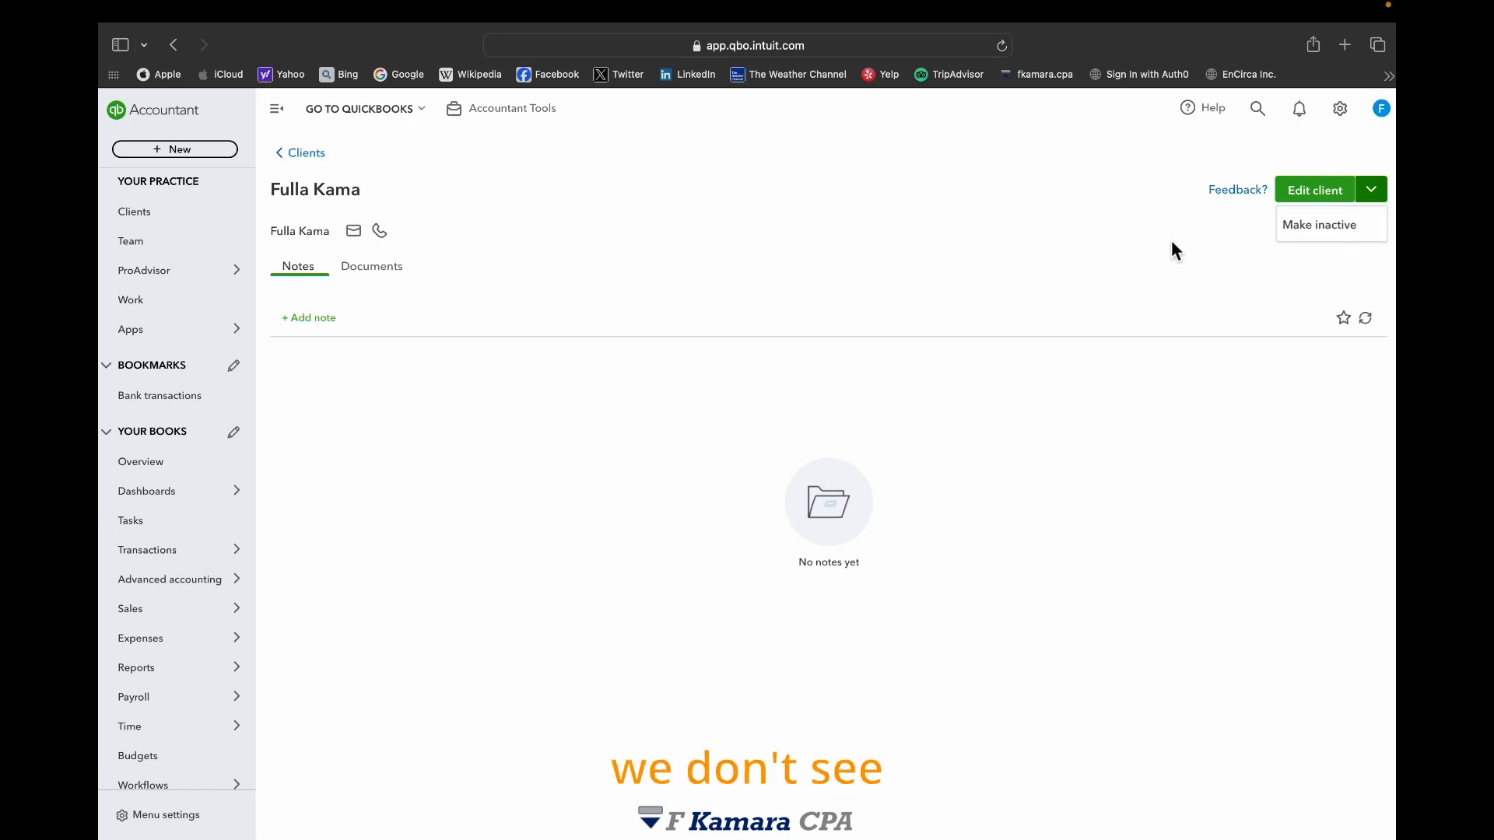
Open the client's details for editing, review the contact information and product options, and save the form
click(1317, 196)
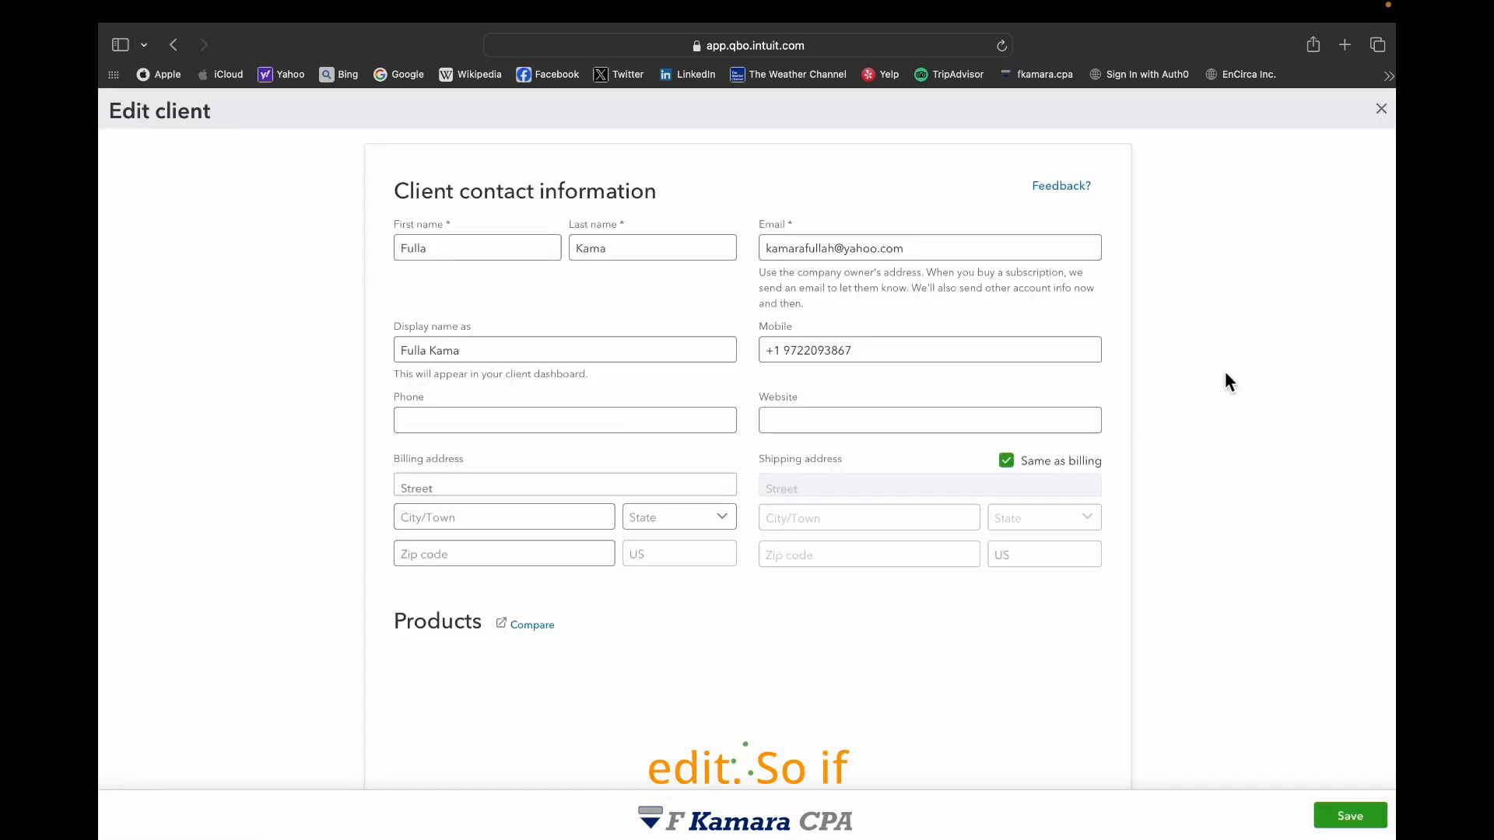
scroll(574, 481, down, 1)
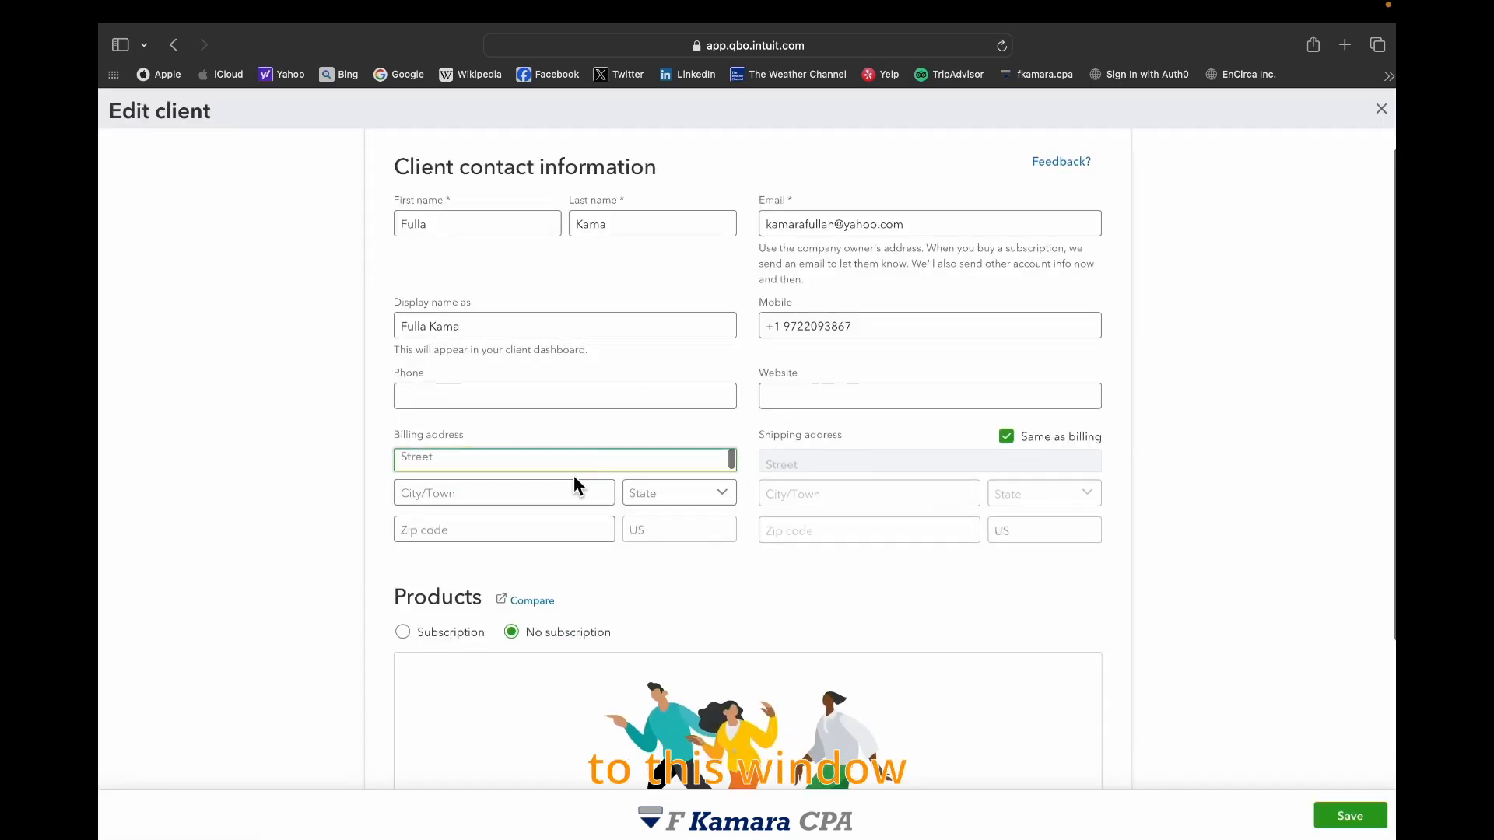
scroll(574, 481, up, 1)
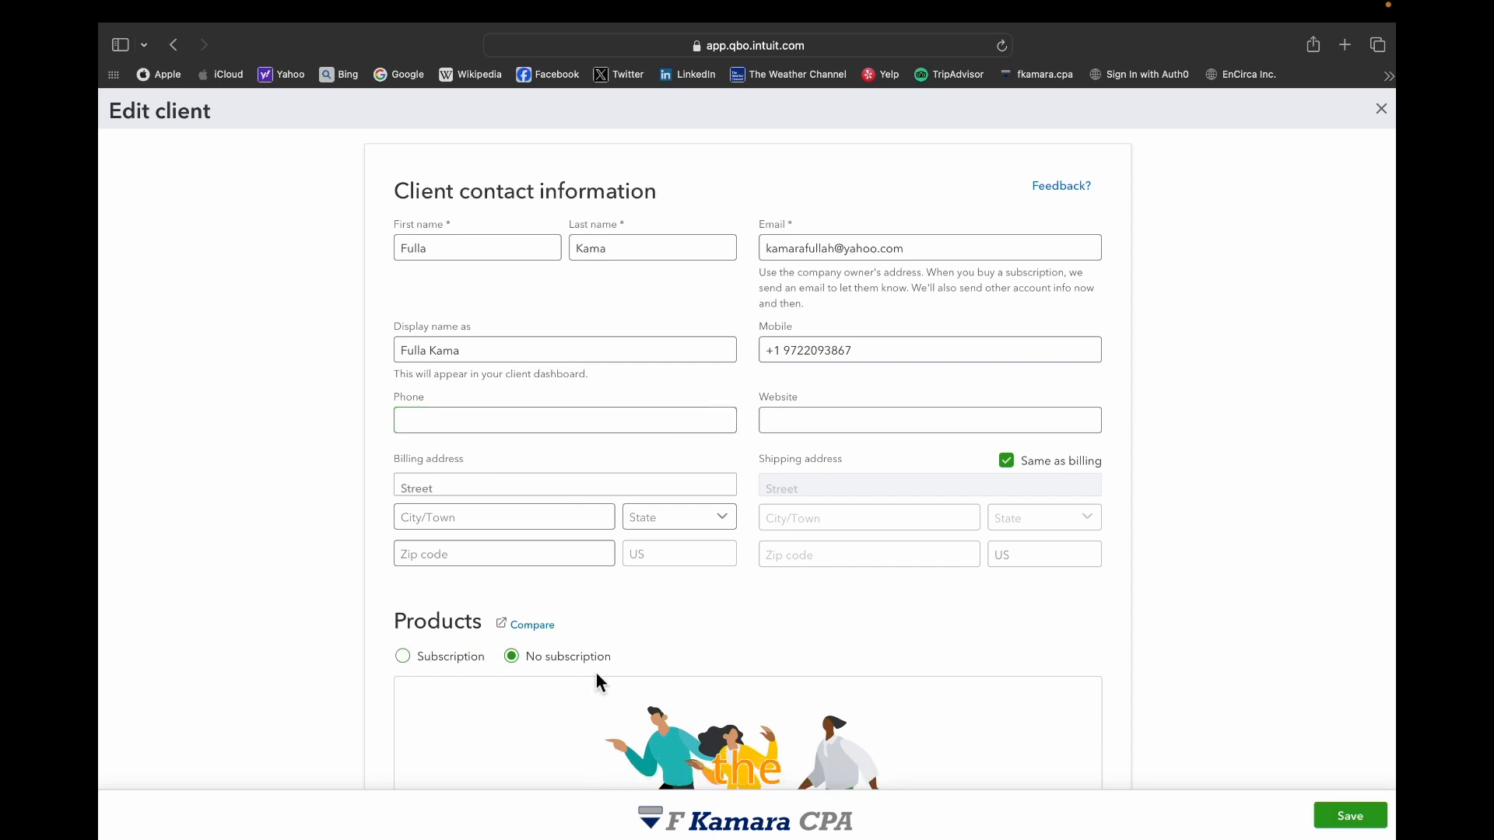
scroll(557, 677, down, 1)
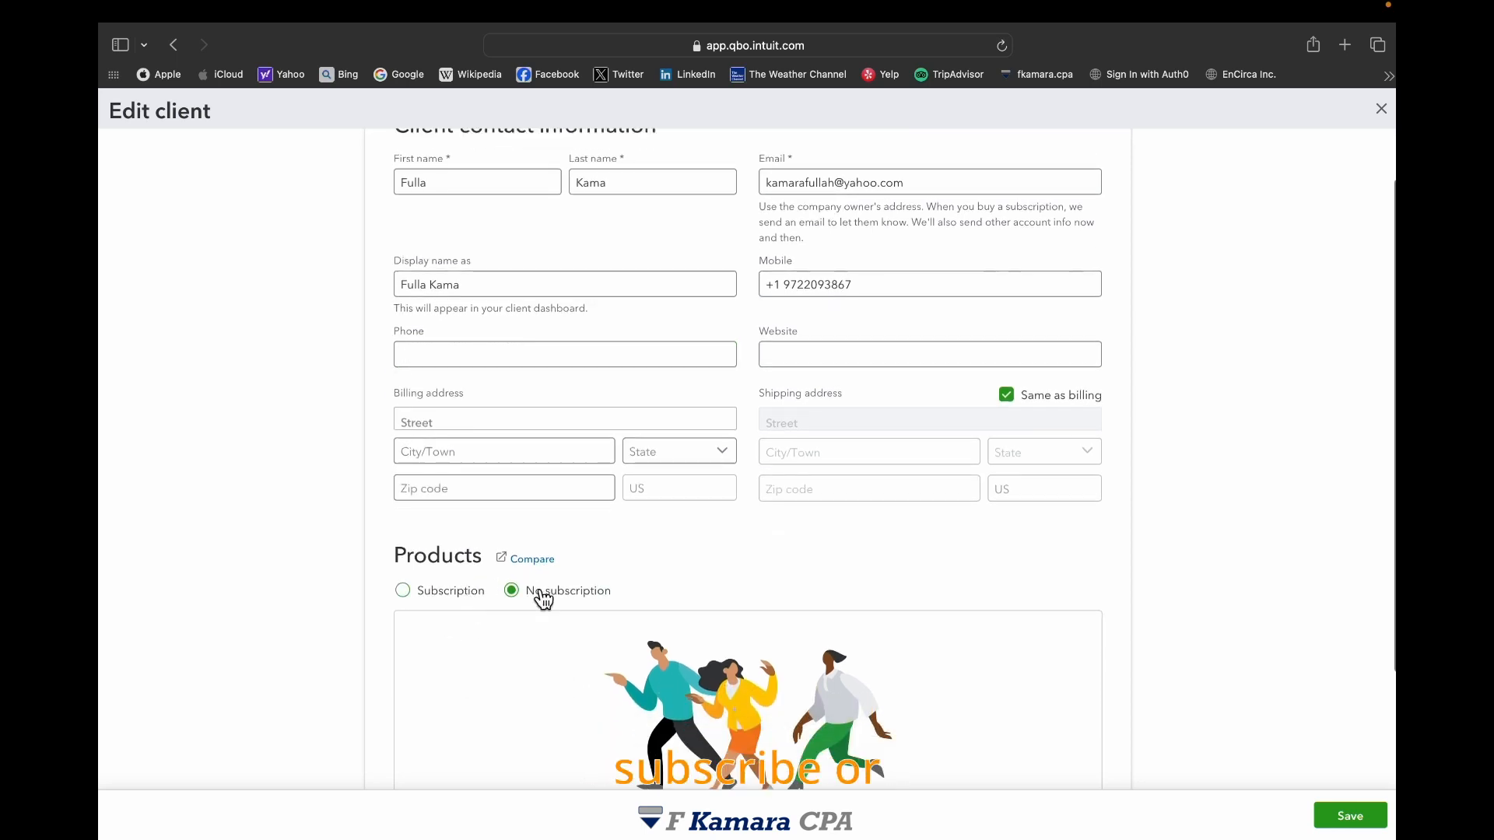
scroll(607, 490, up, 2)
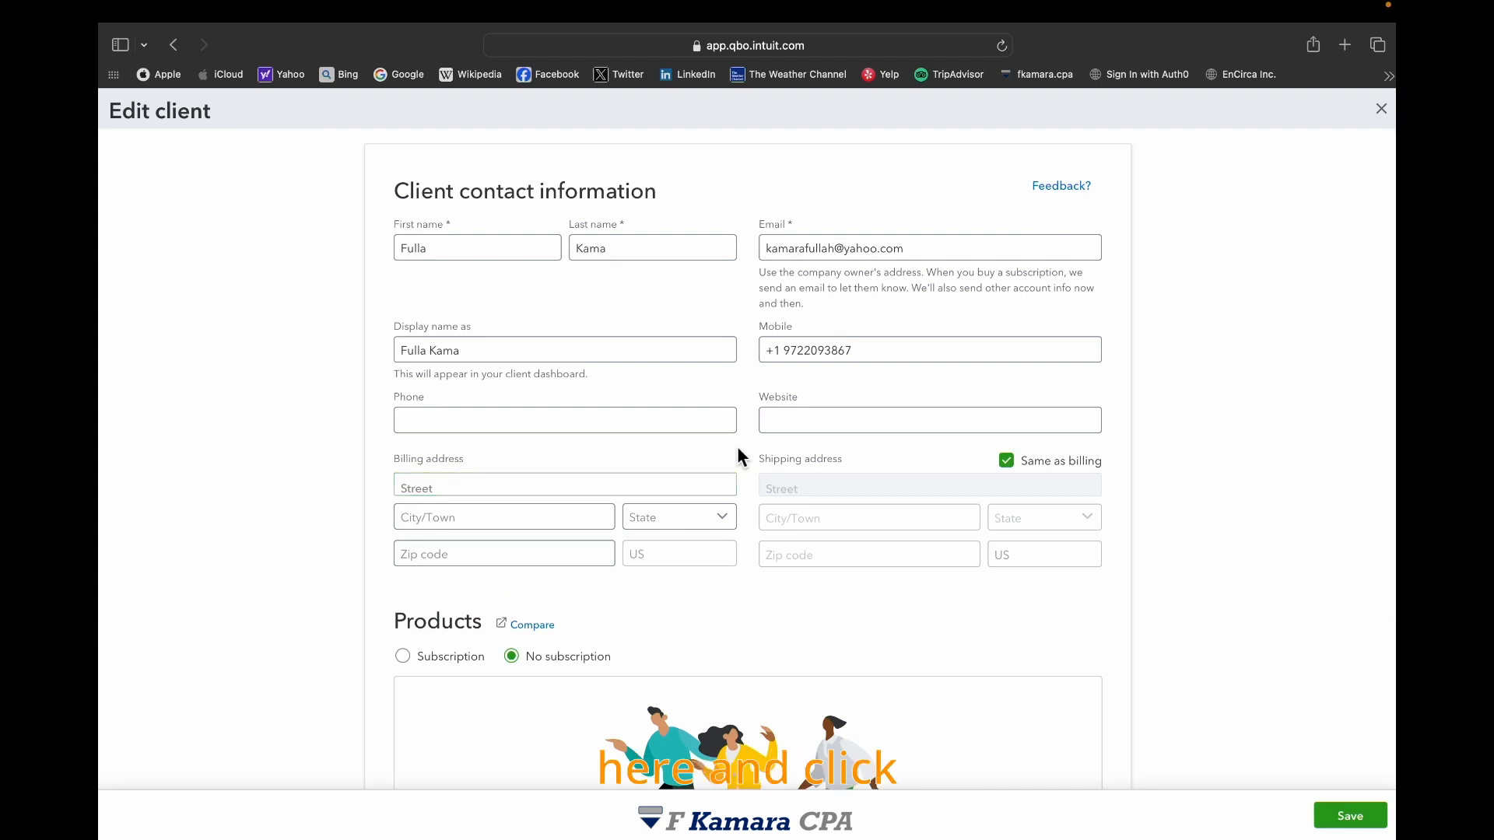
click(1346, 819)
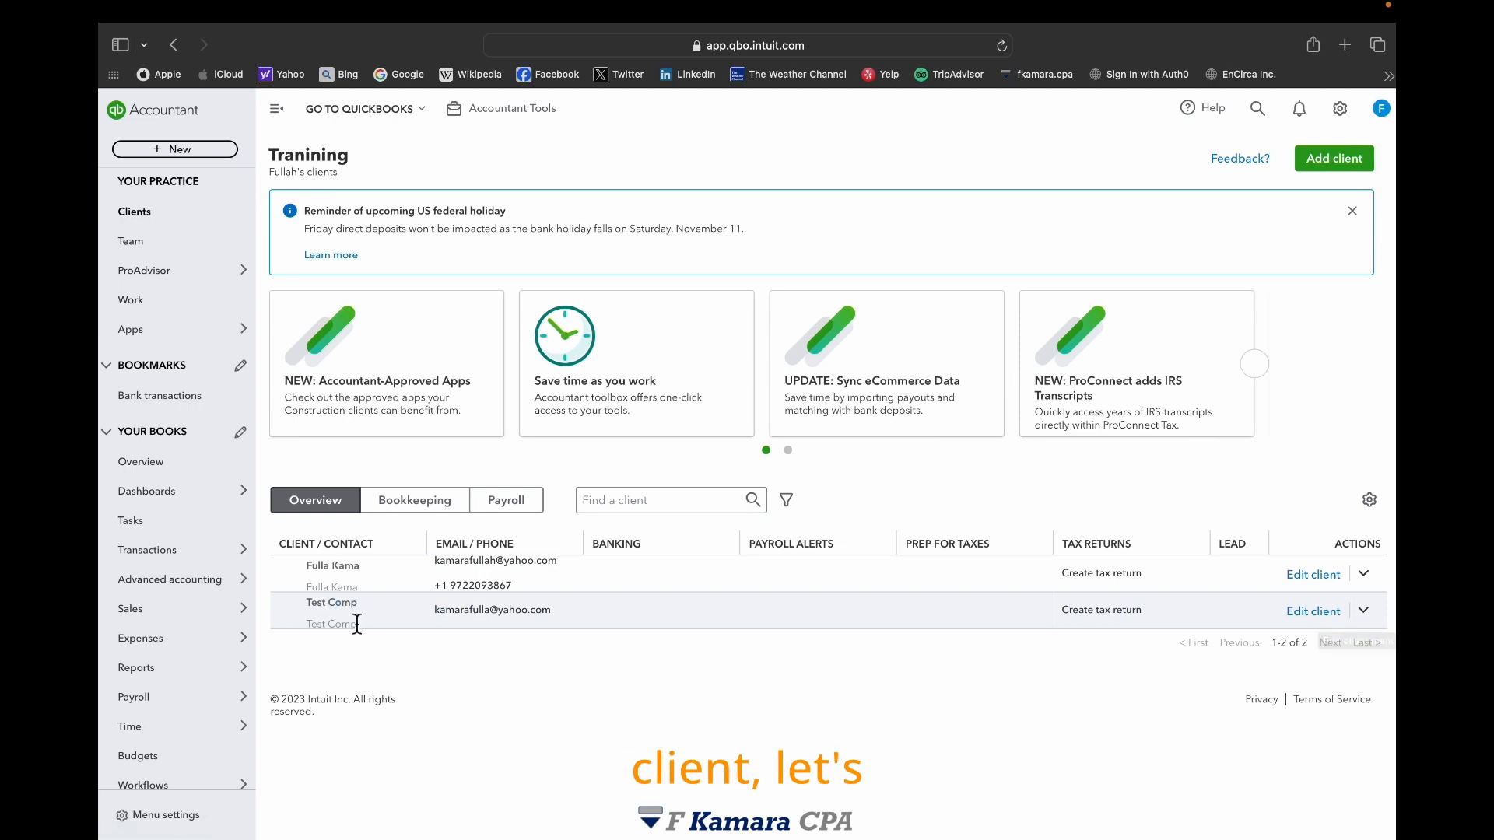
Make the Test Comp client inactive and confirm the change
click(1374, 620)
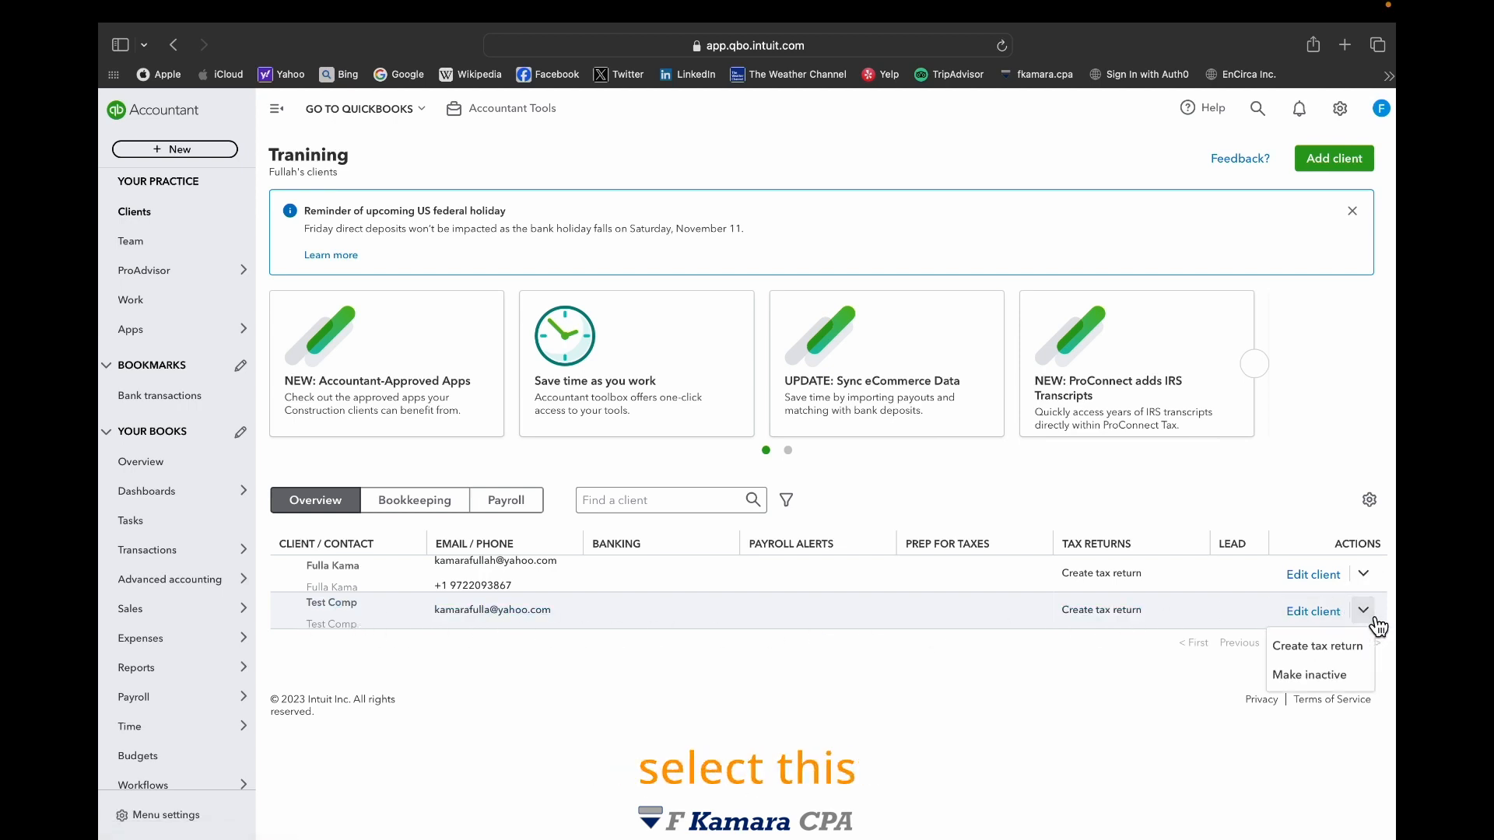
click(1311, 676)
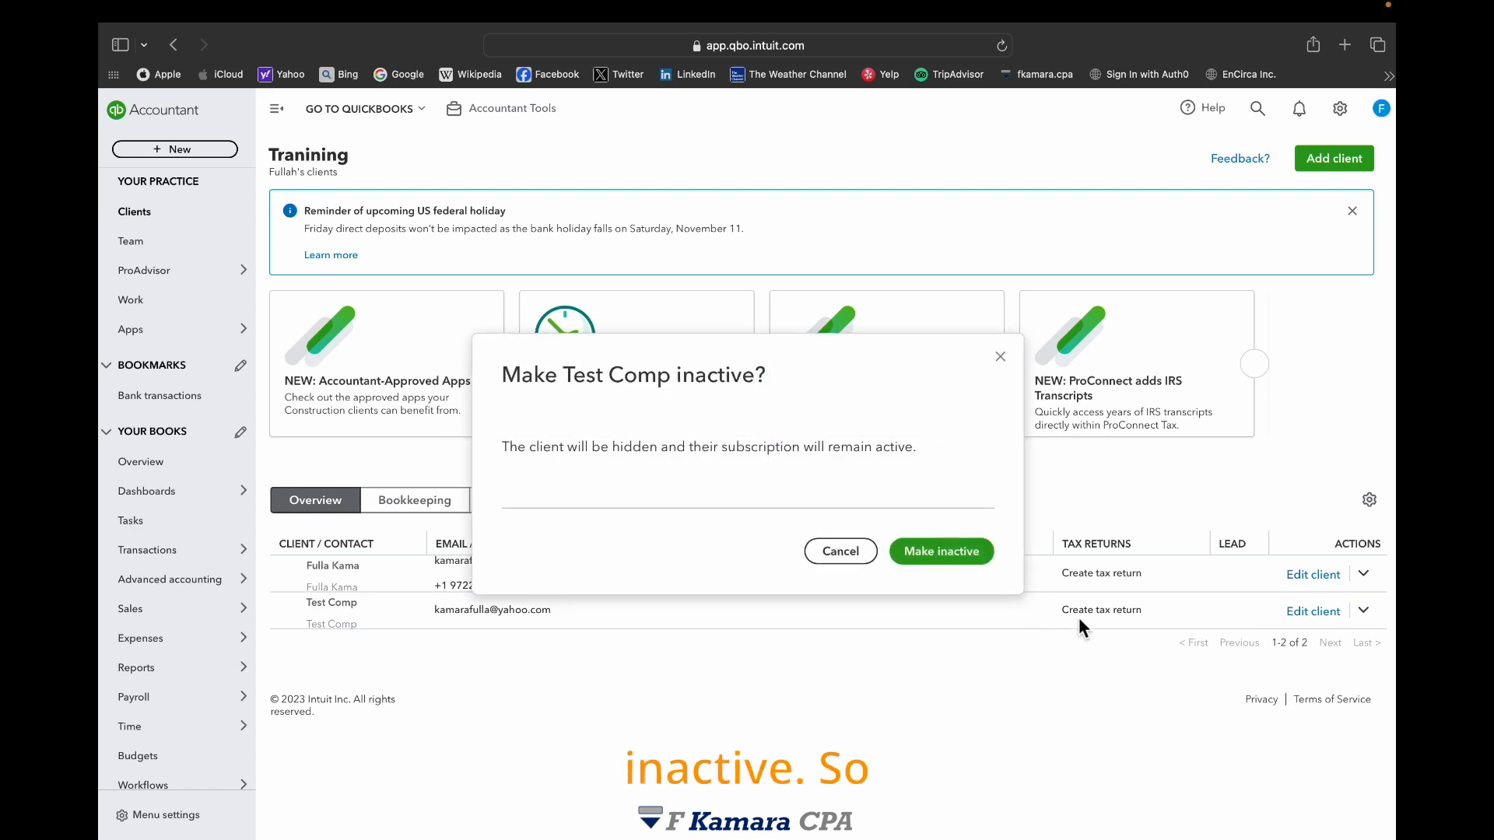
click(941, 551)
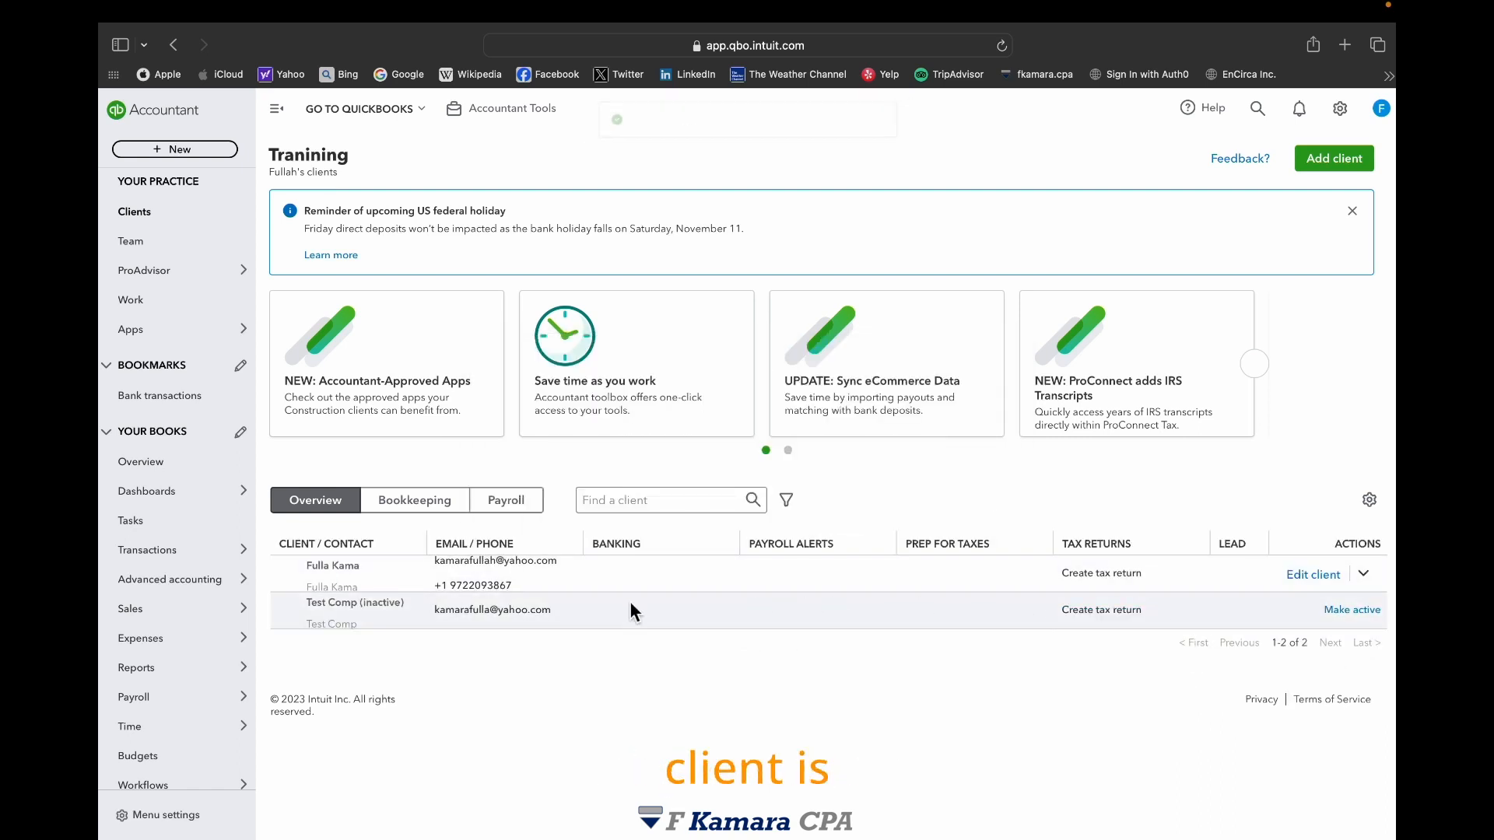
Hide inactive clients from the client list through its display settings
click(1369, 506)
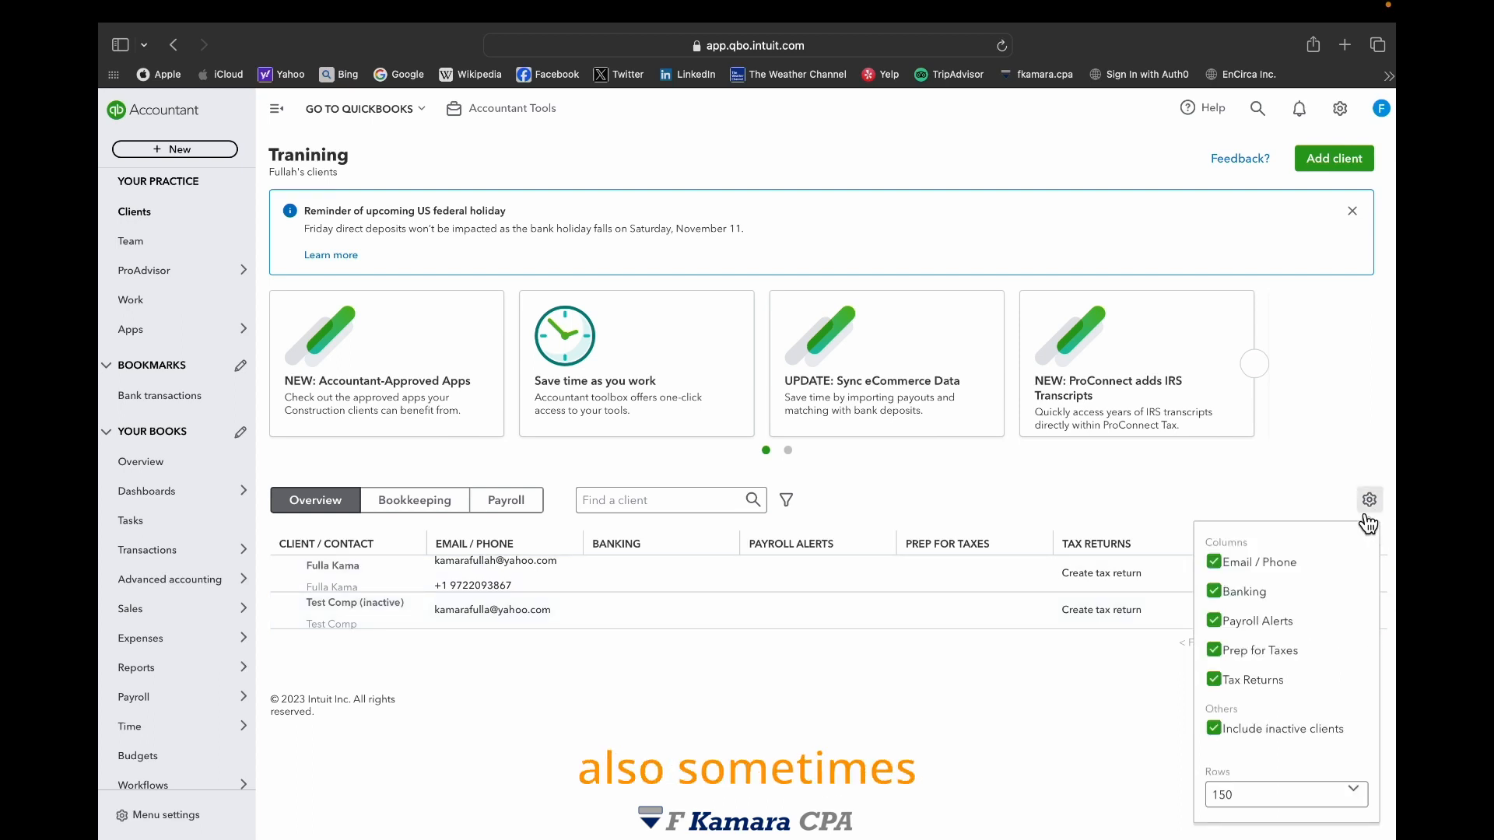
click(878, 677)
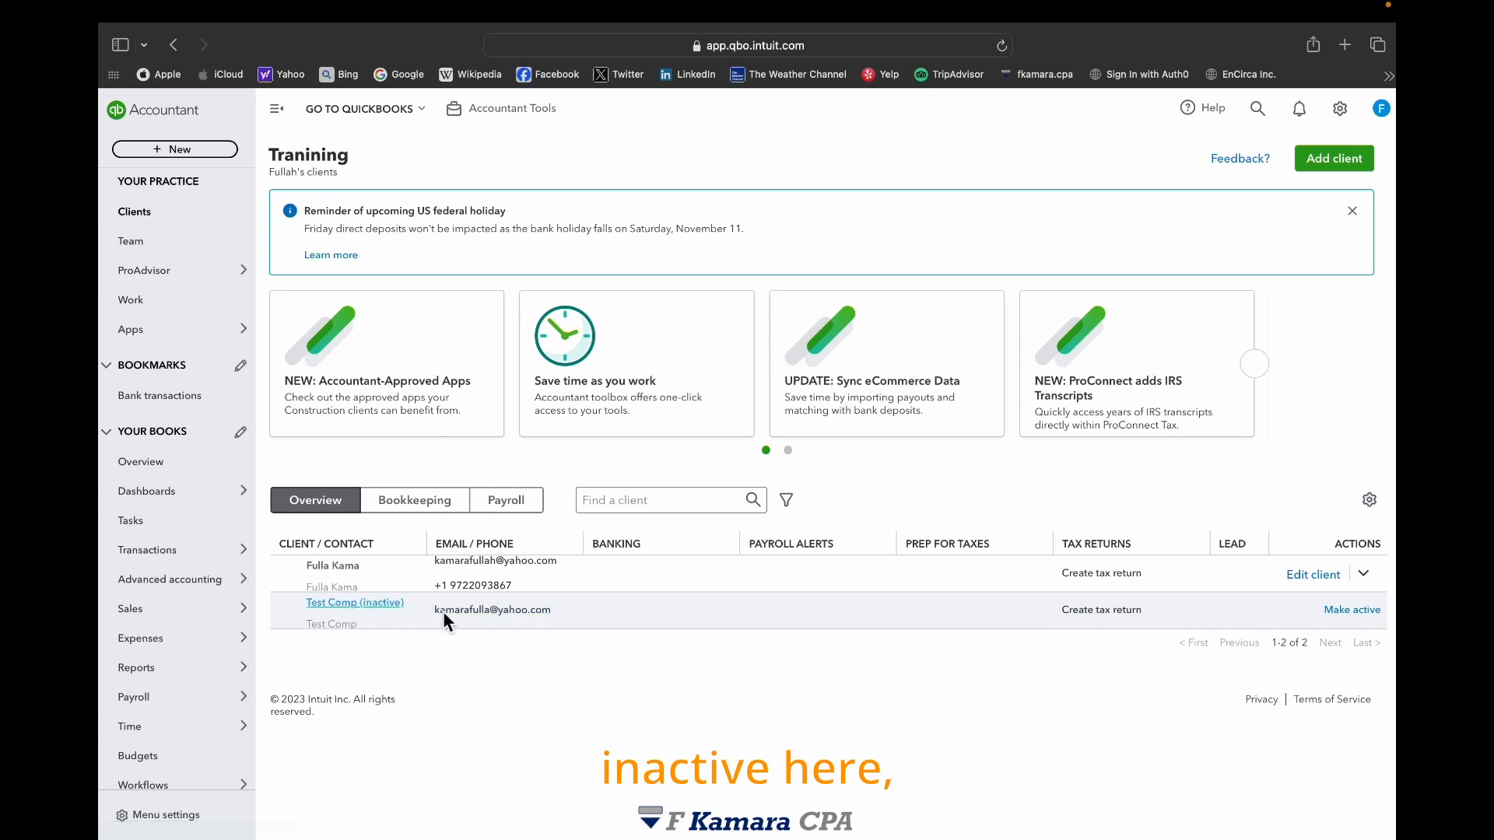
click(1369, 500)
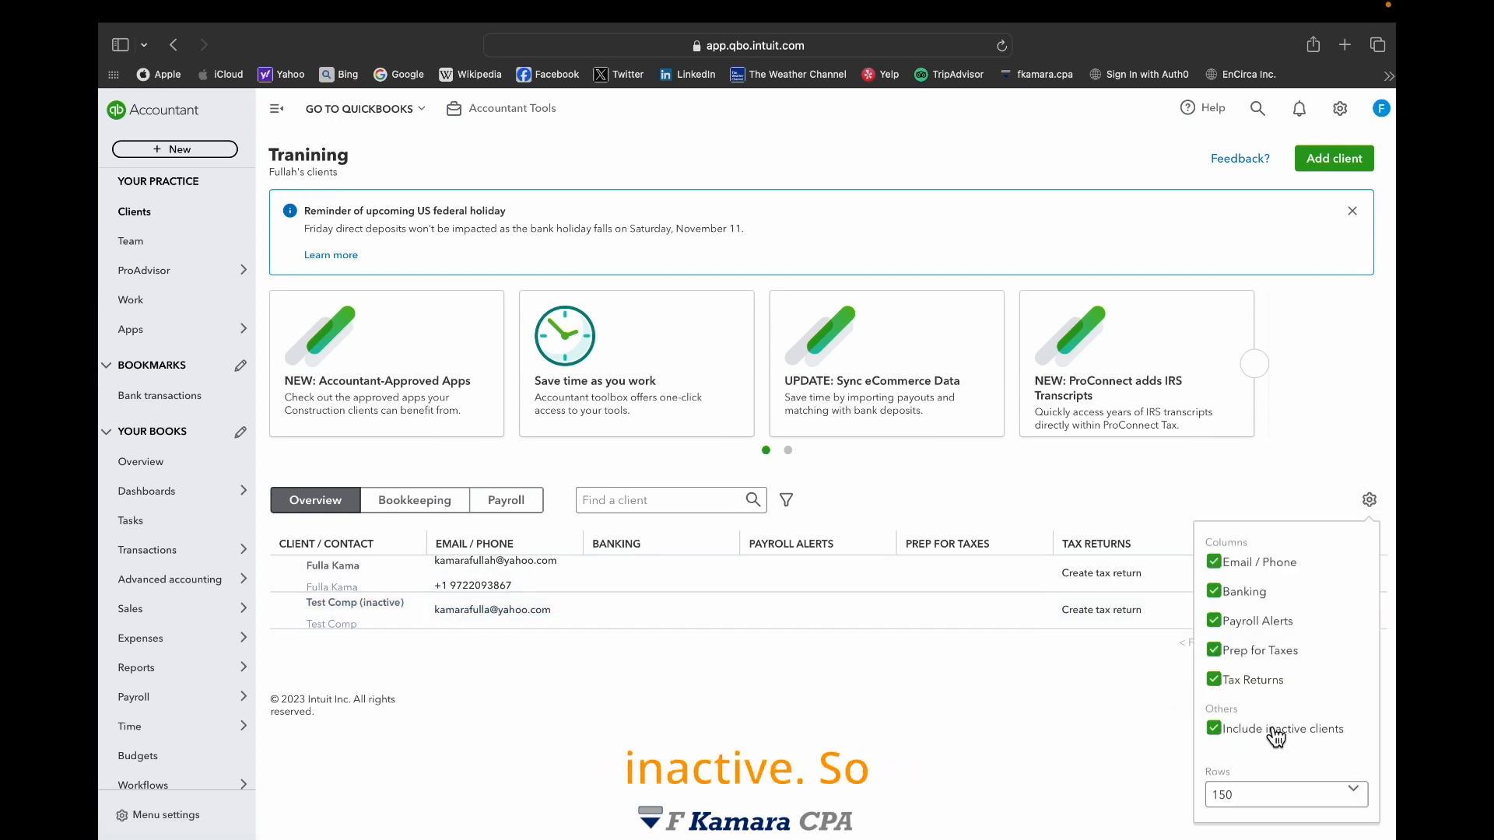
click(1206, 735)
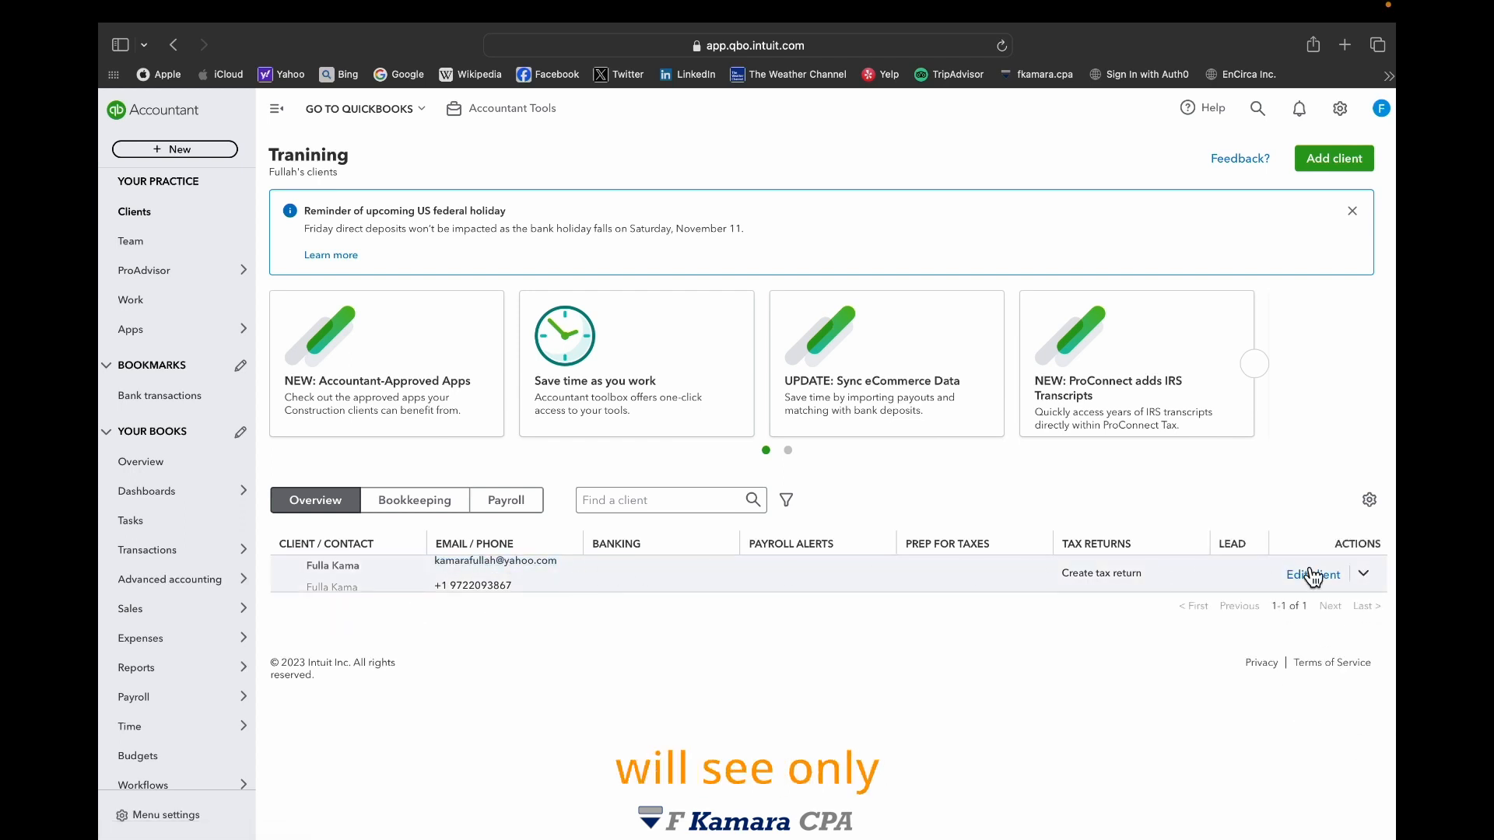
Include inactive clients in the client list again and make Test Comp active
click(1364, 573)
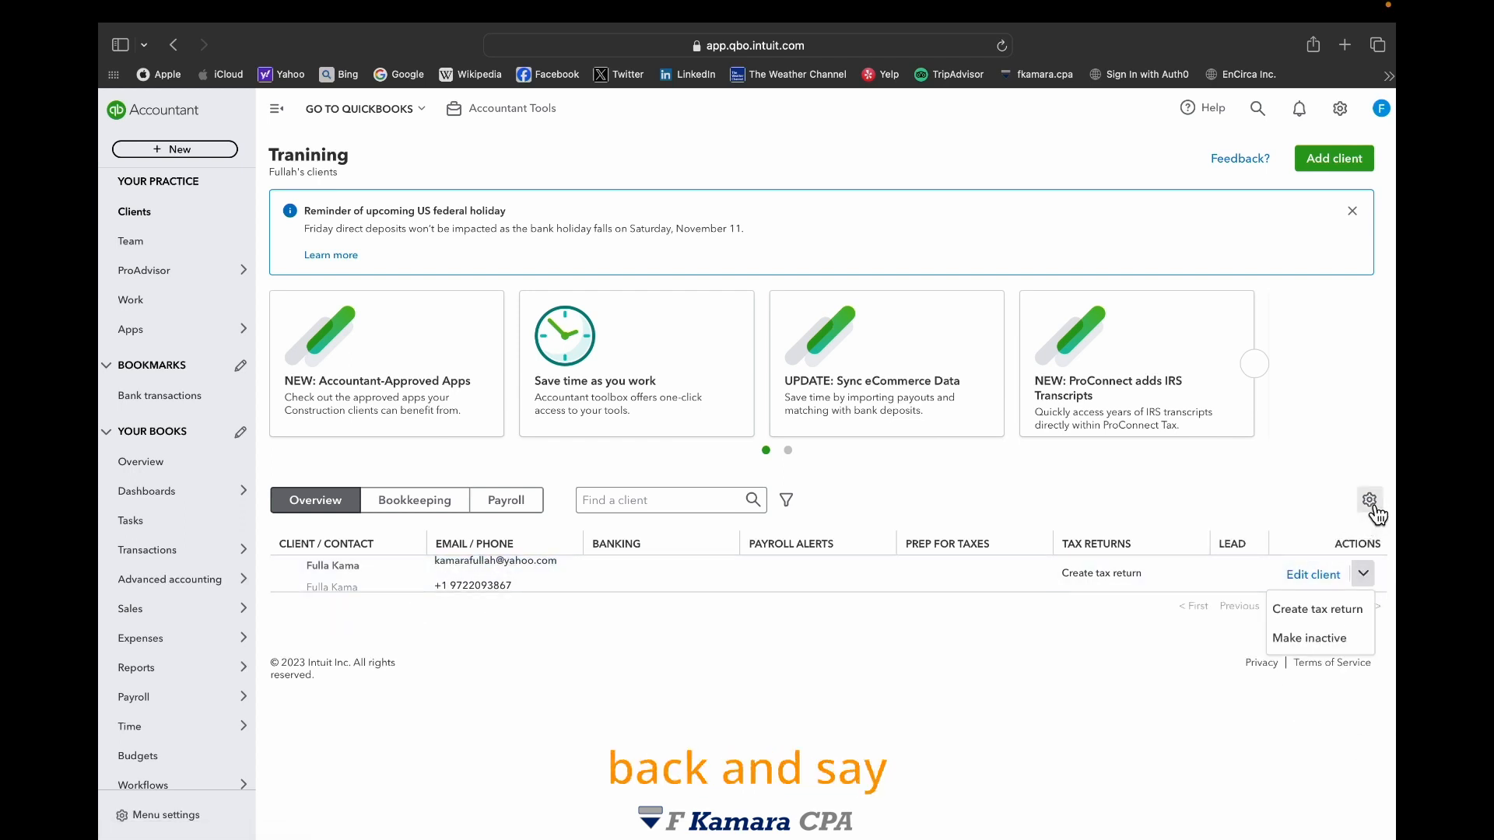
click(1371, 505)
click(1213, 729)
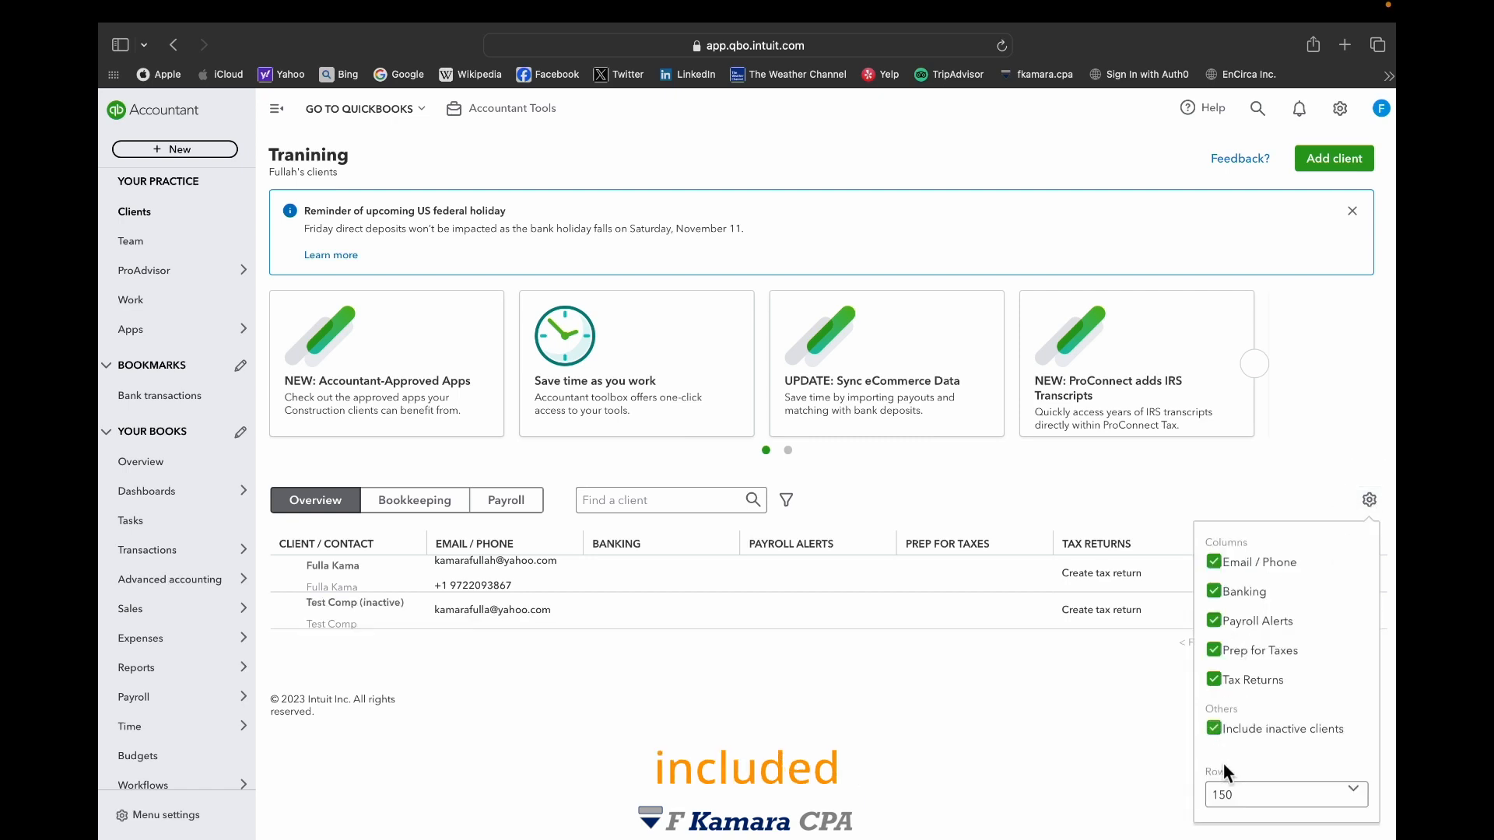
click(1032, 729)
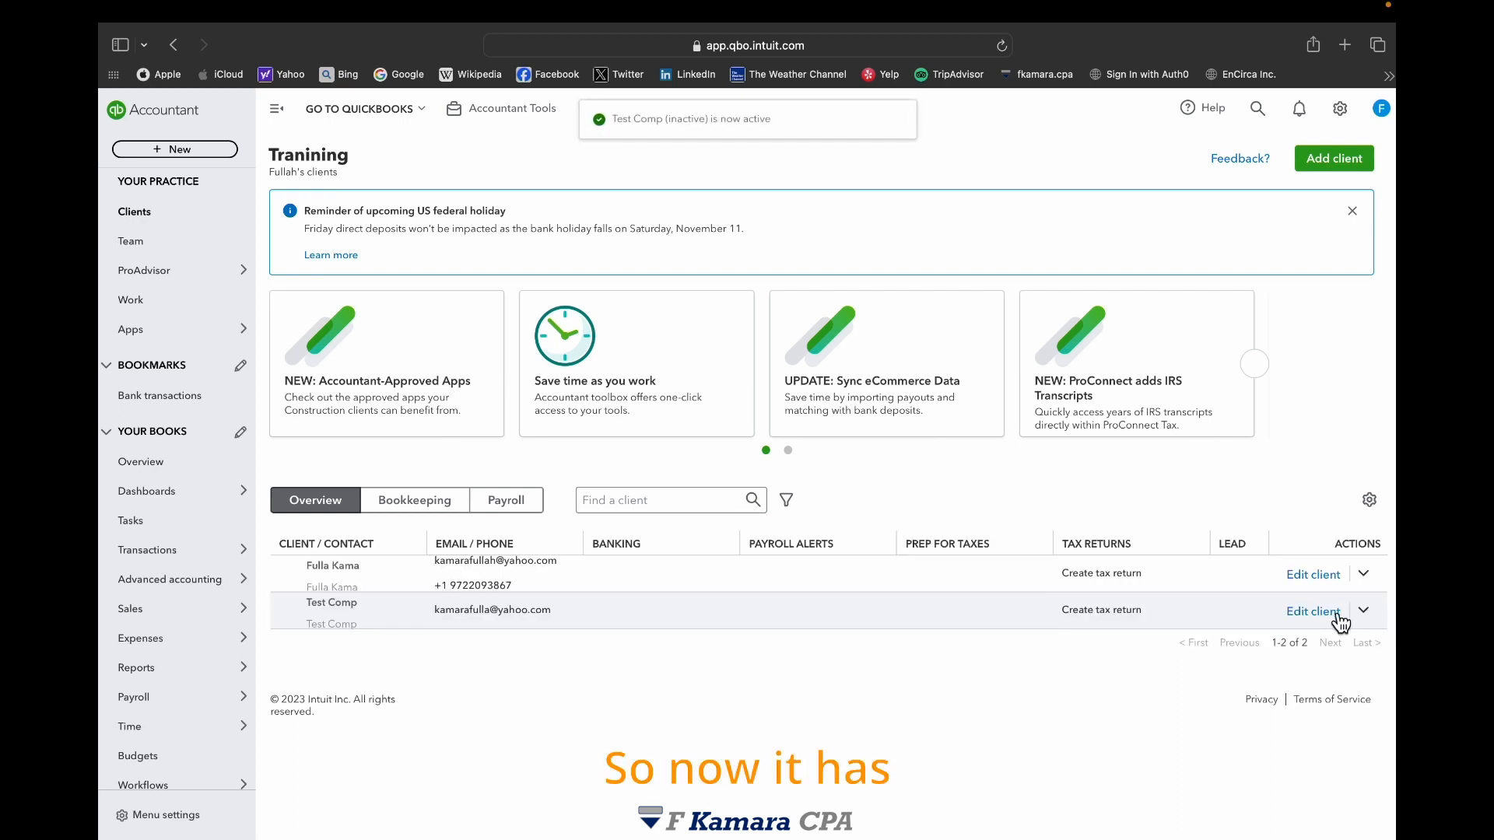
Remove the Email / Phone and Banking columns from the client list
click(1365, 584)
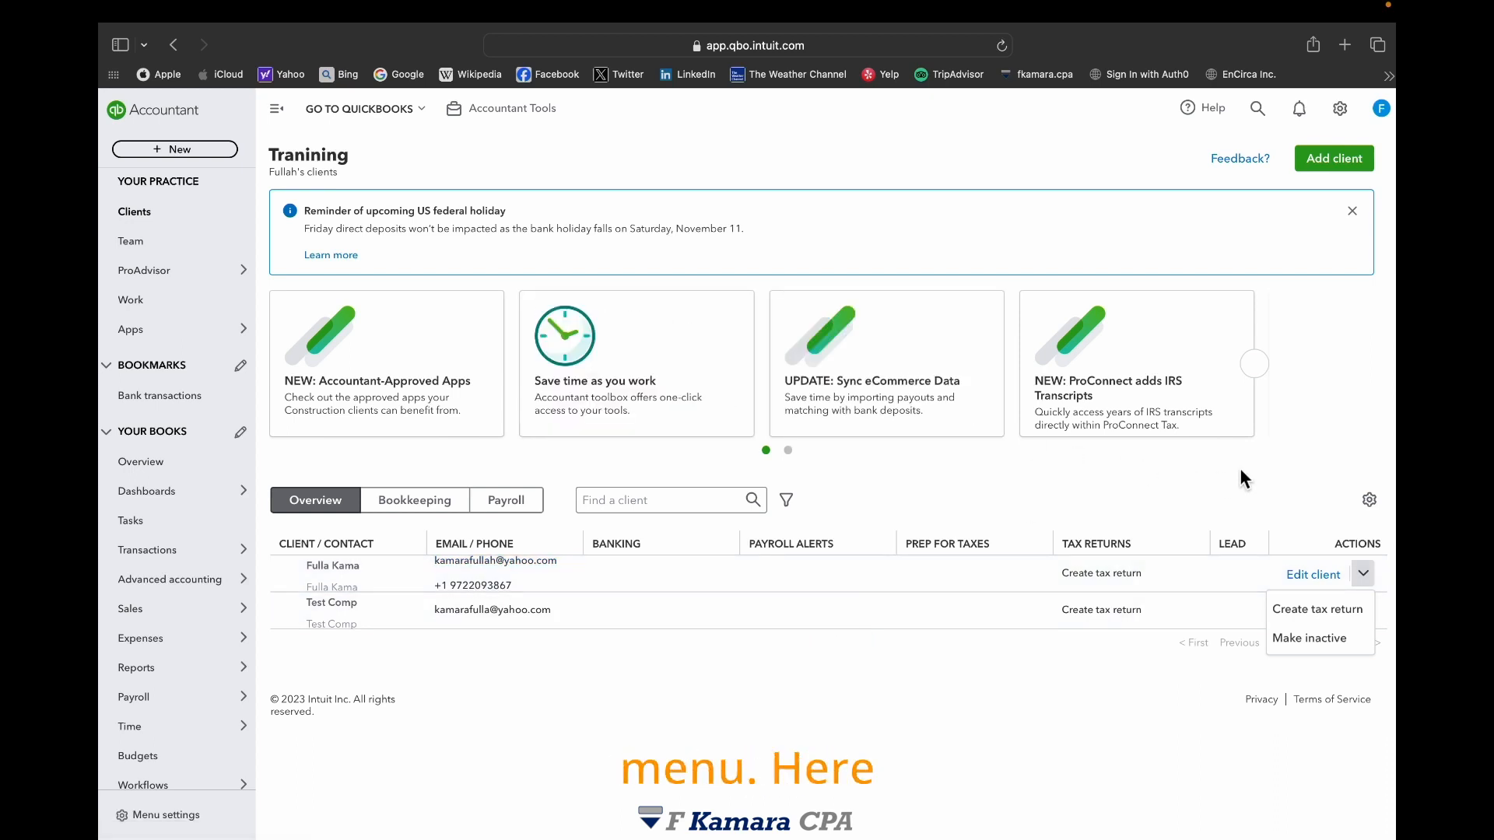
click(1370, 499)
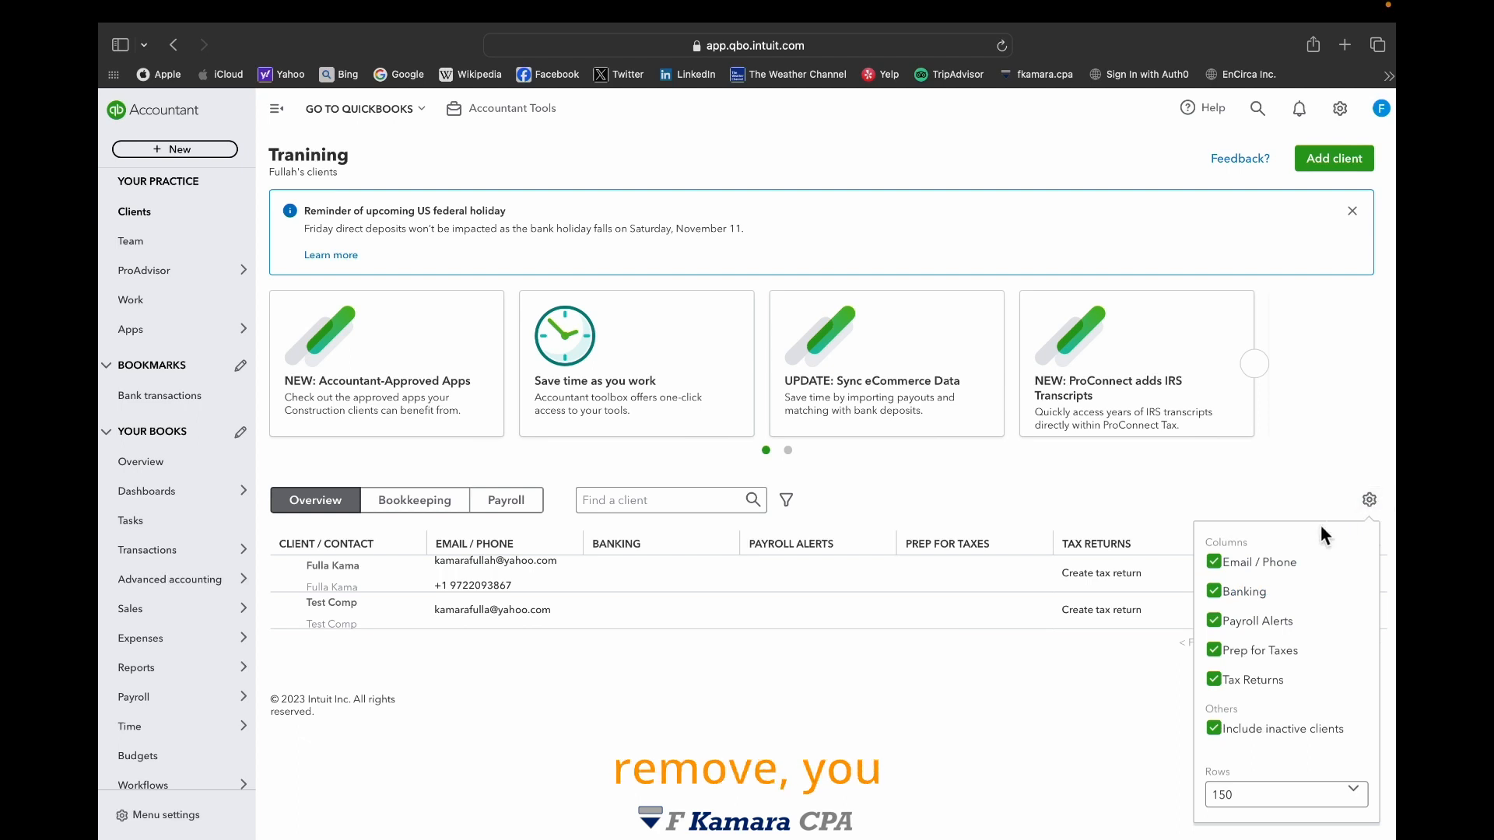
click(1218, 565)
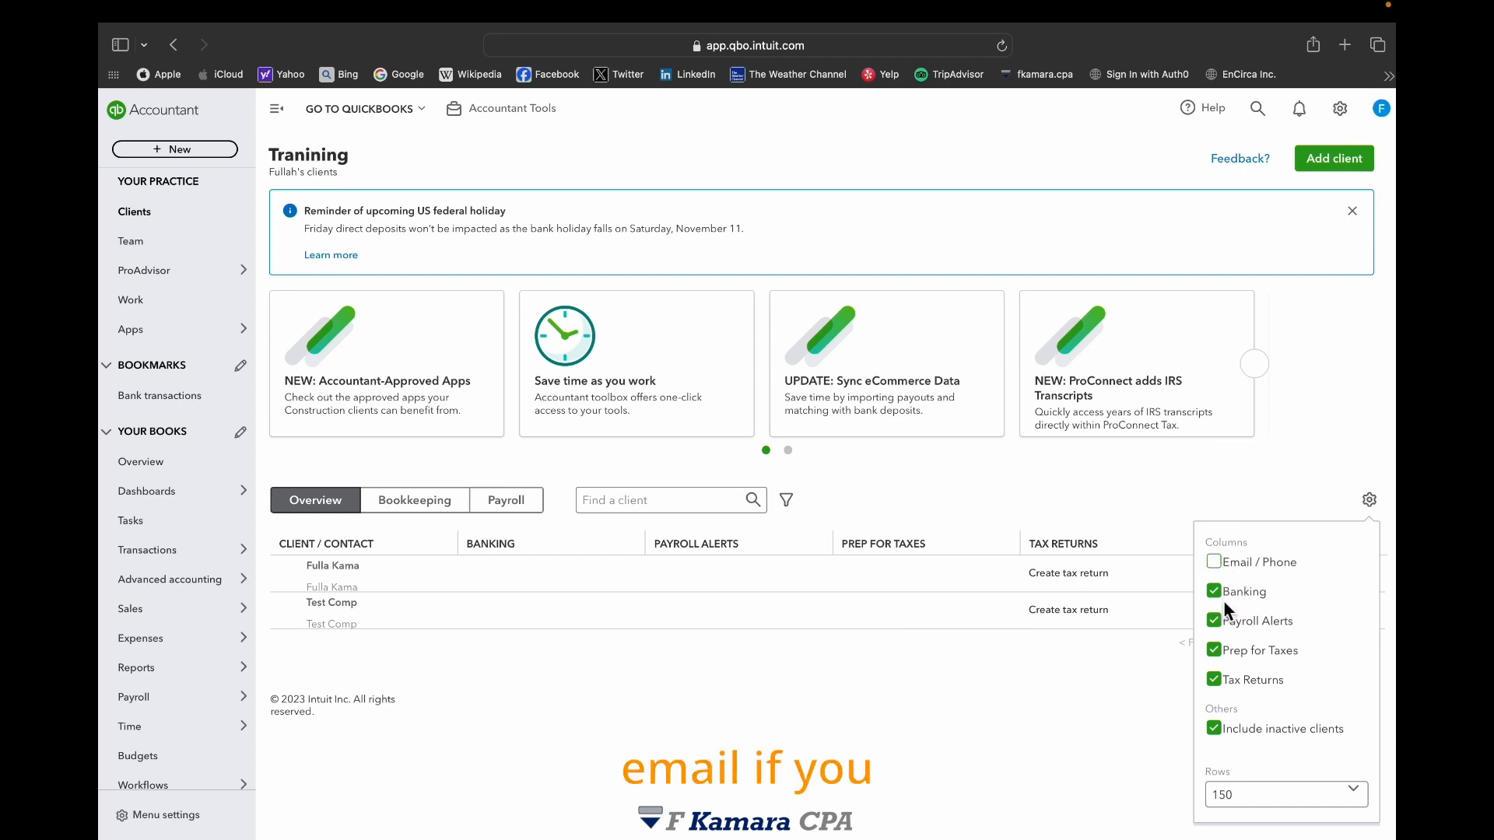
click(1224, 596)
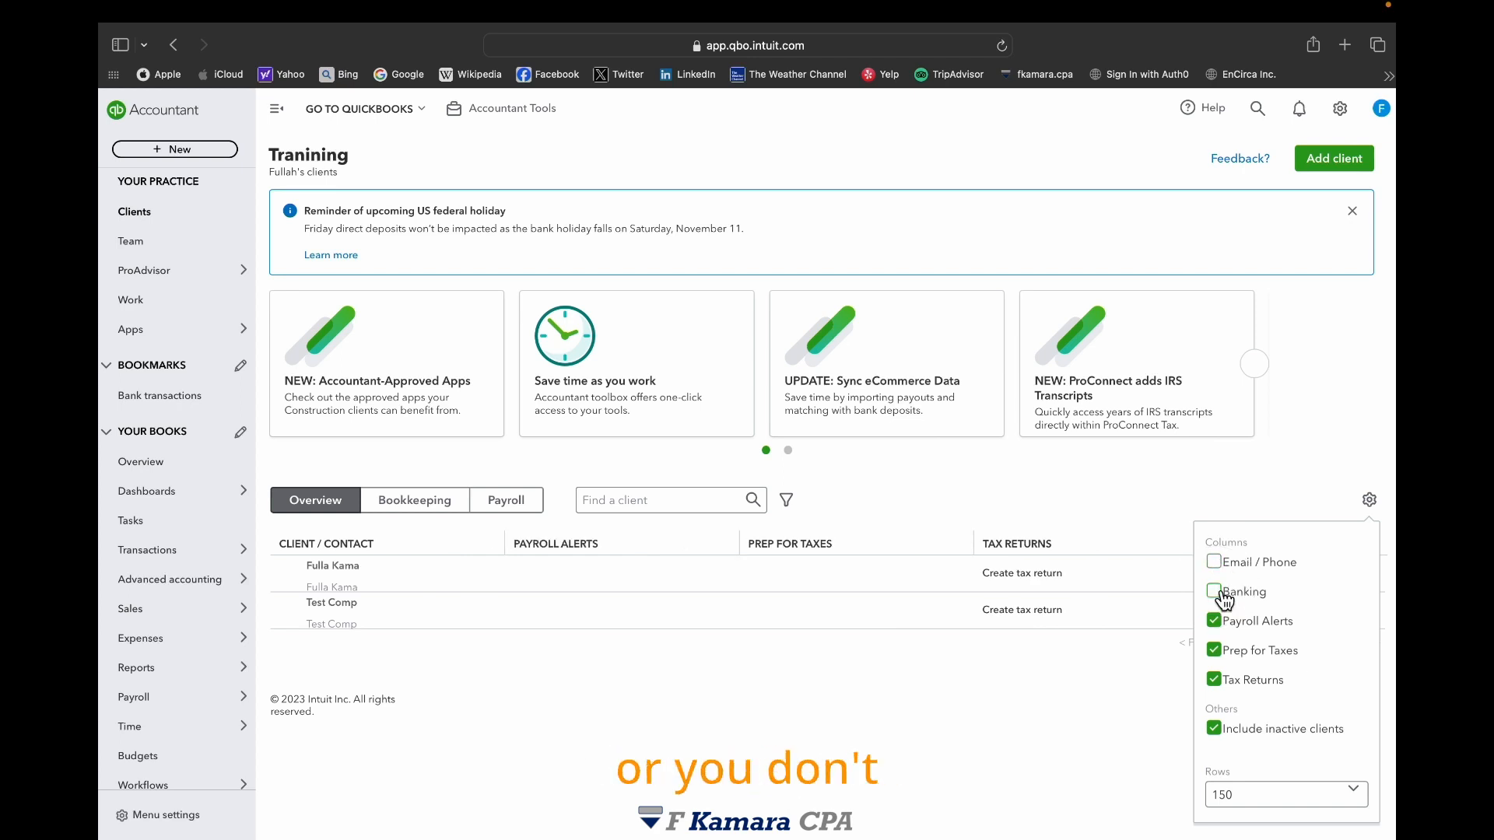
Remove the Payroll Alerts column from the client list and close the display settings
click(1220, 625)
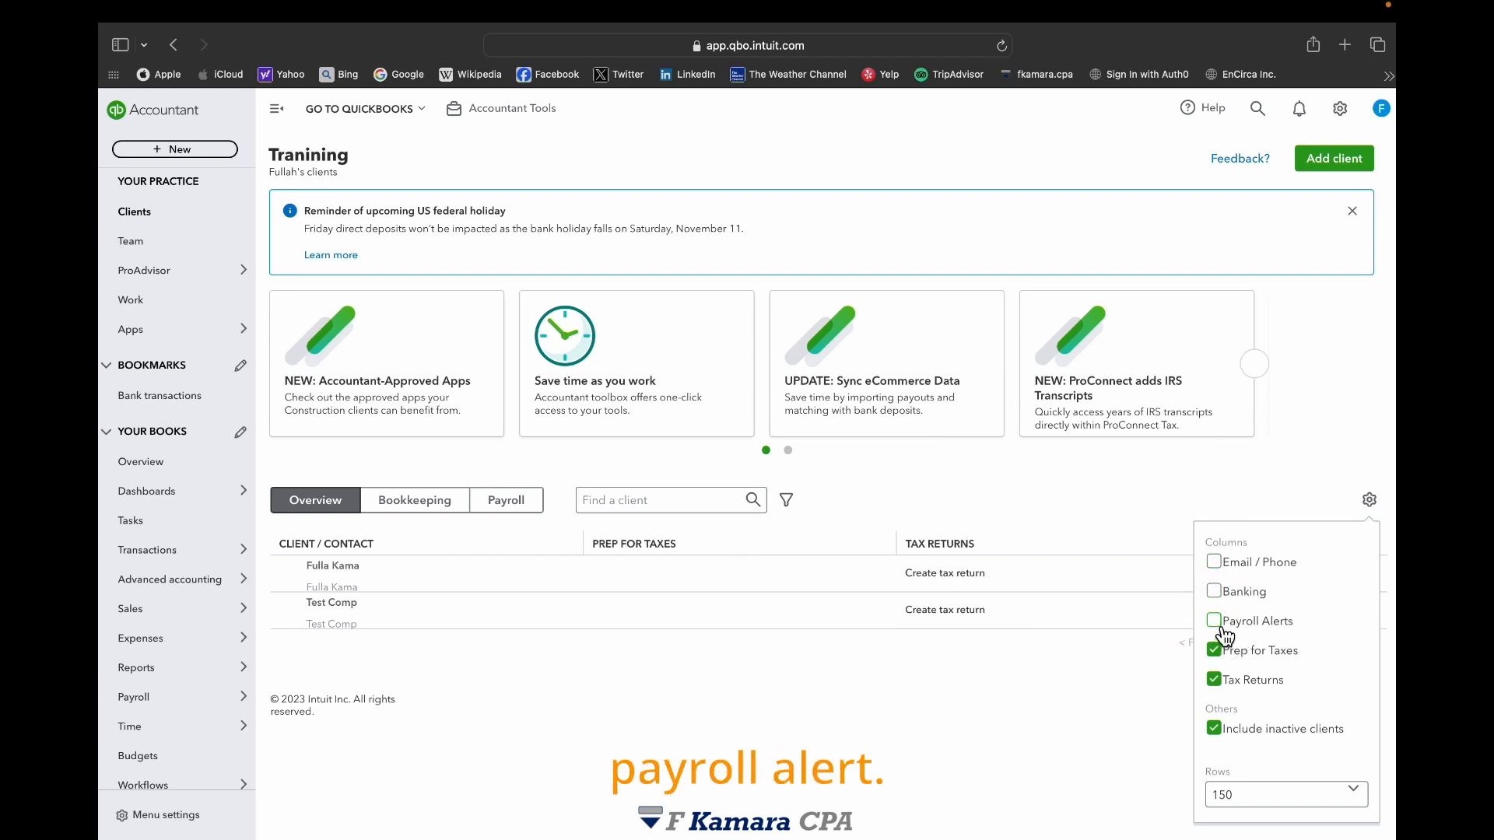
click(744, 569)
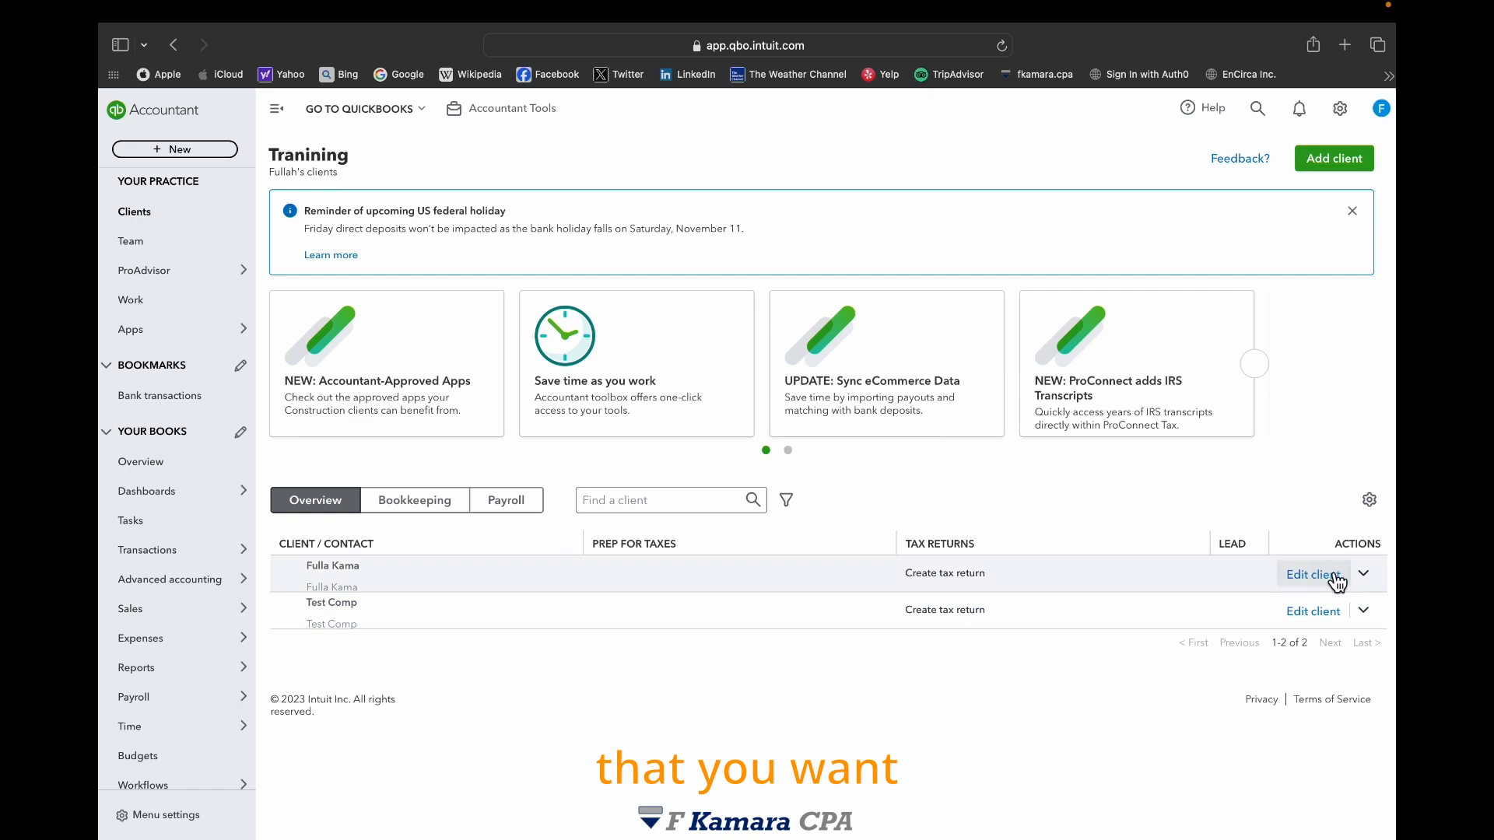
Show the Email / Phone, Banking and Payroll Alerts columns in the client list again
click(1371, 503)
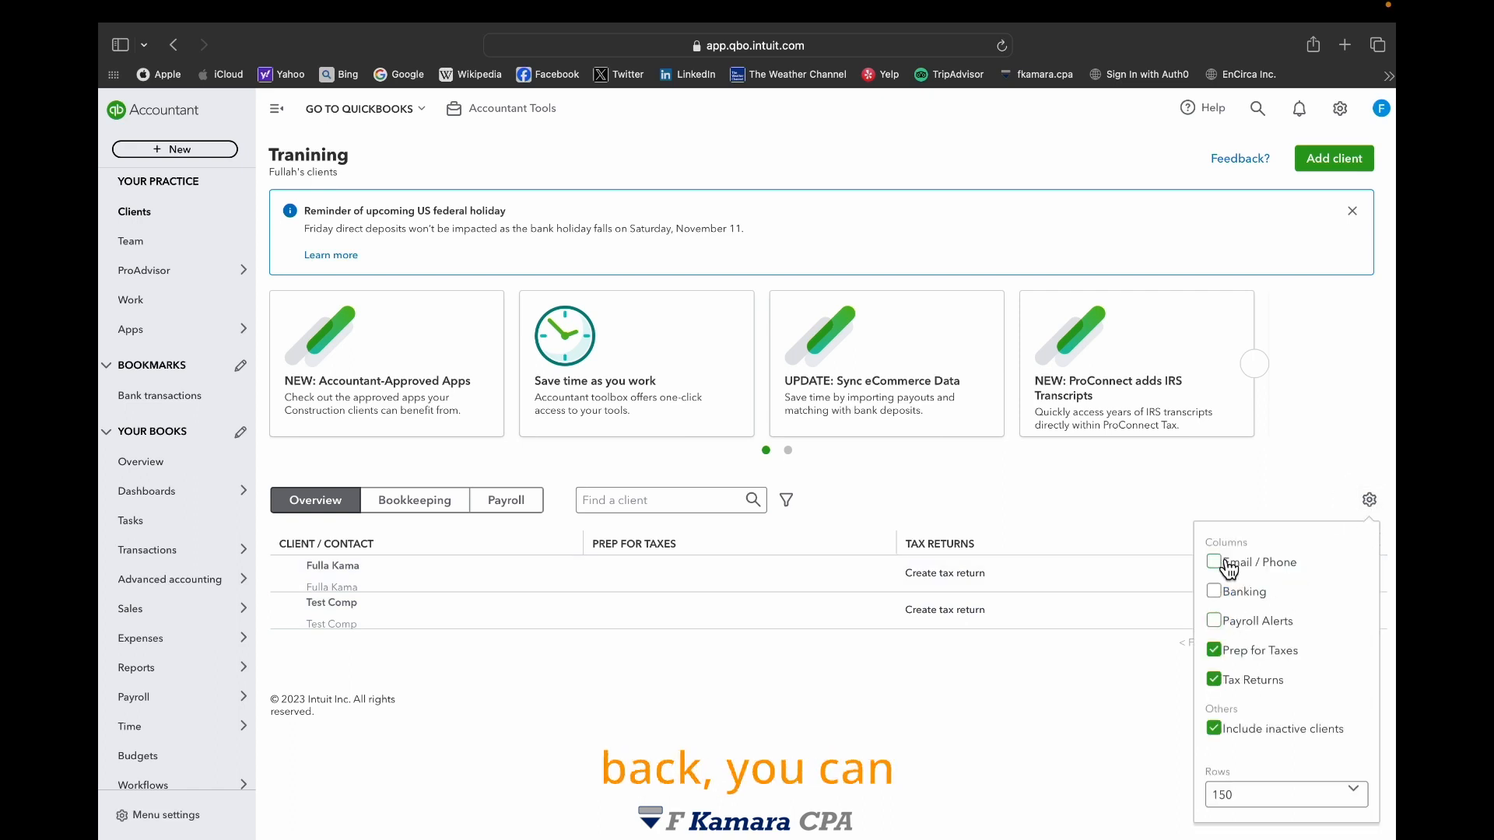
click(1215, 561)
click(1215, 591)
click(1216, 621)
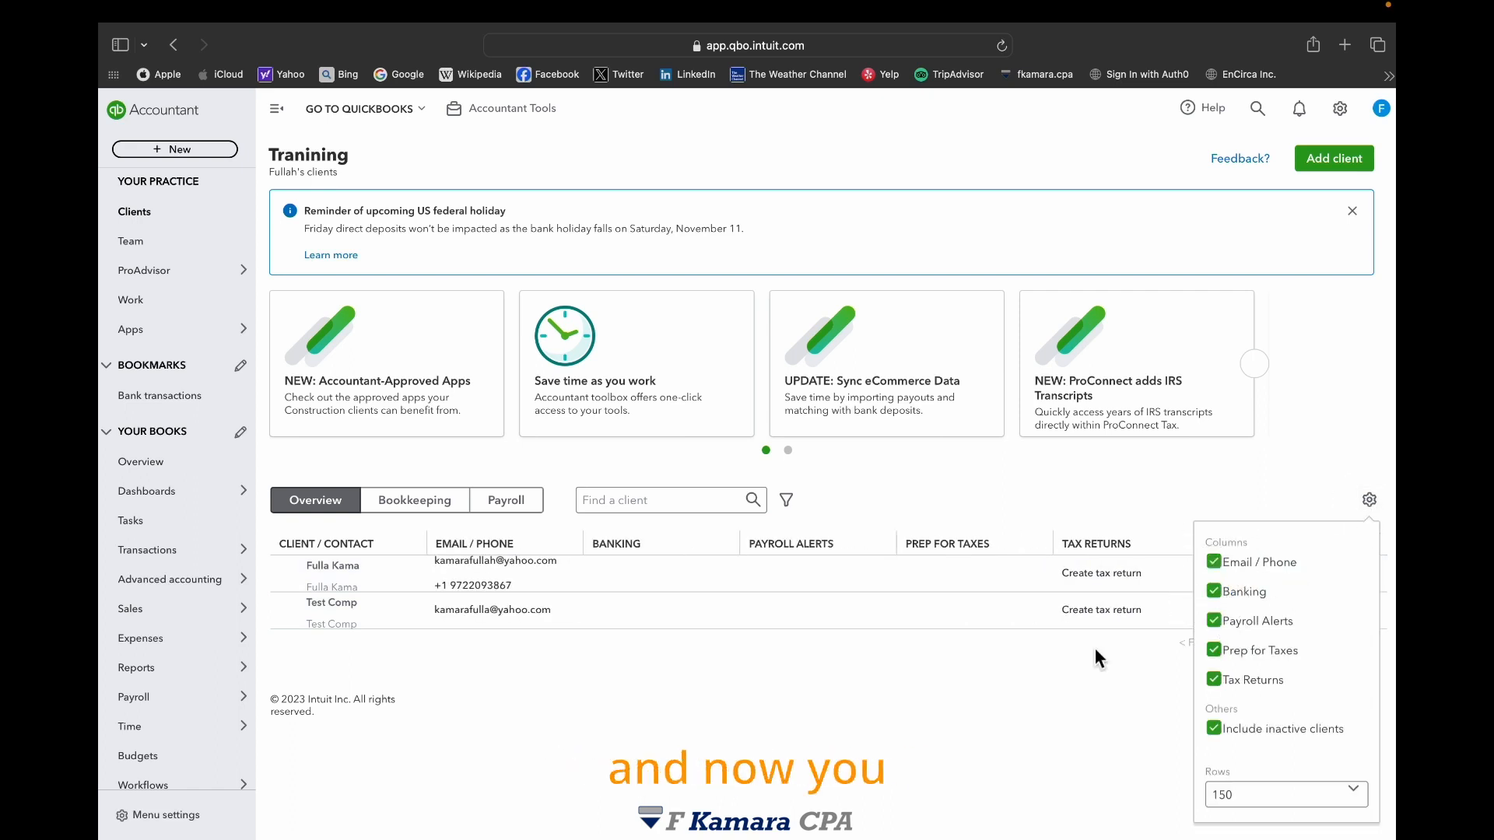
click(1045, 705)
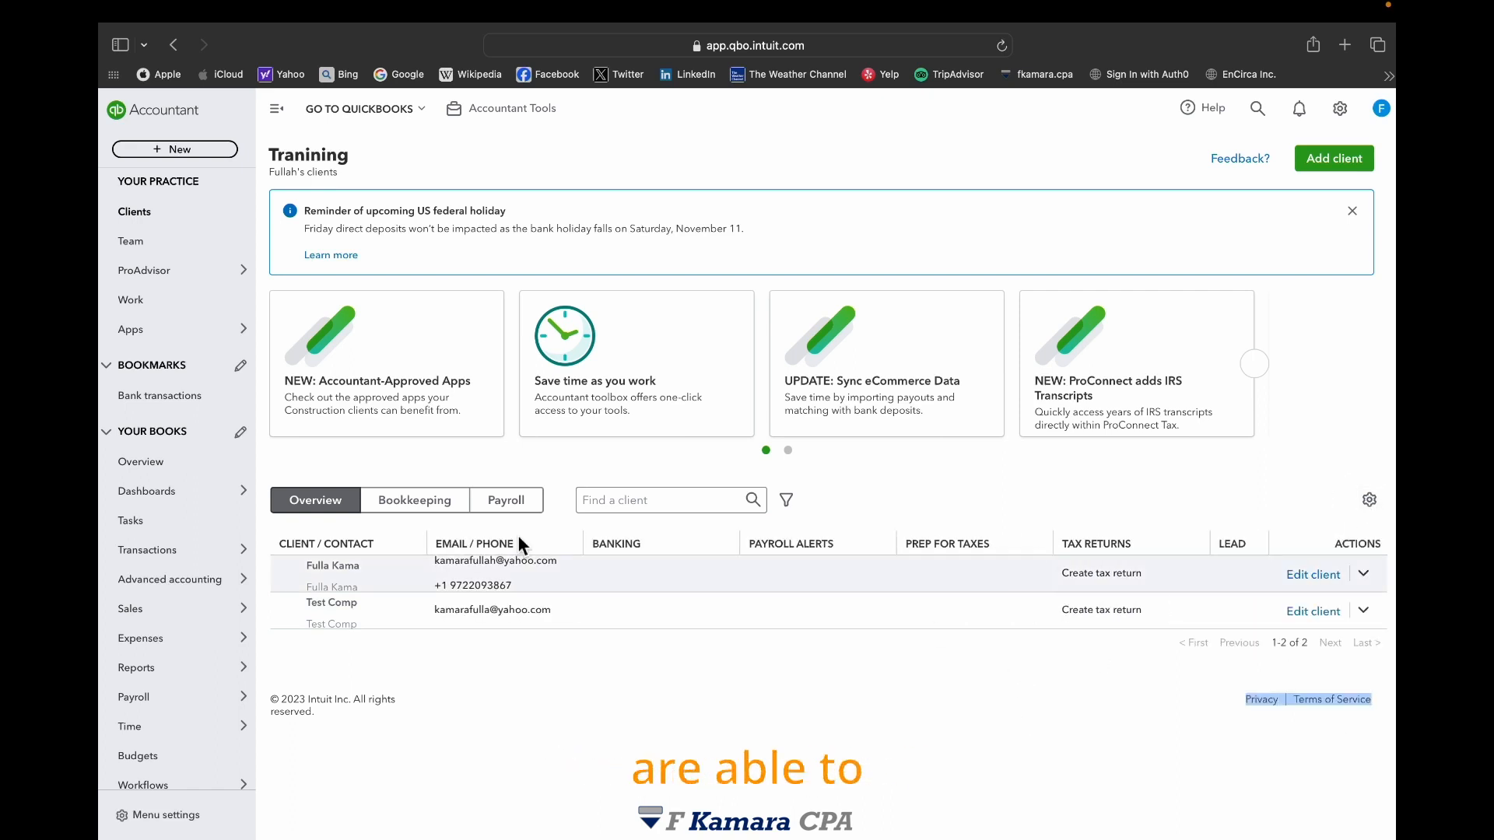
Set the number of rows displayed in the client list to 300
click(1371, 502)
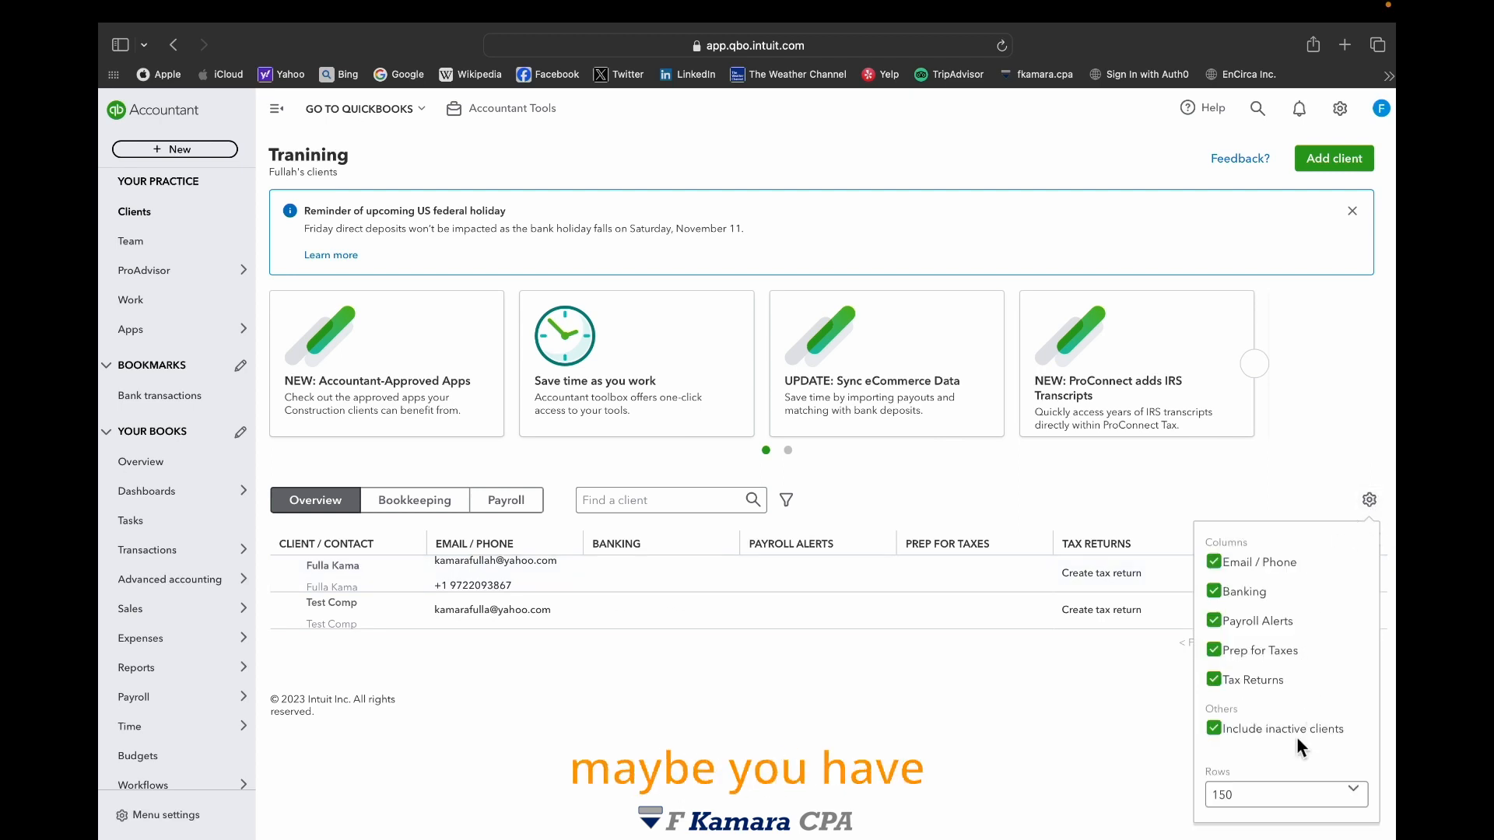
click(1360, 807)
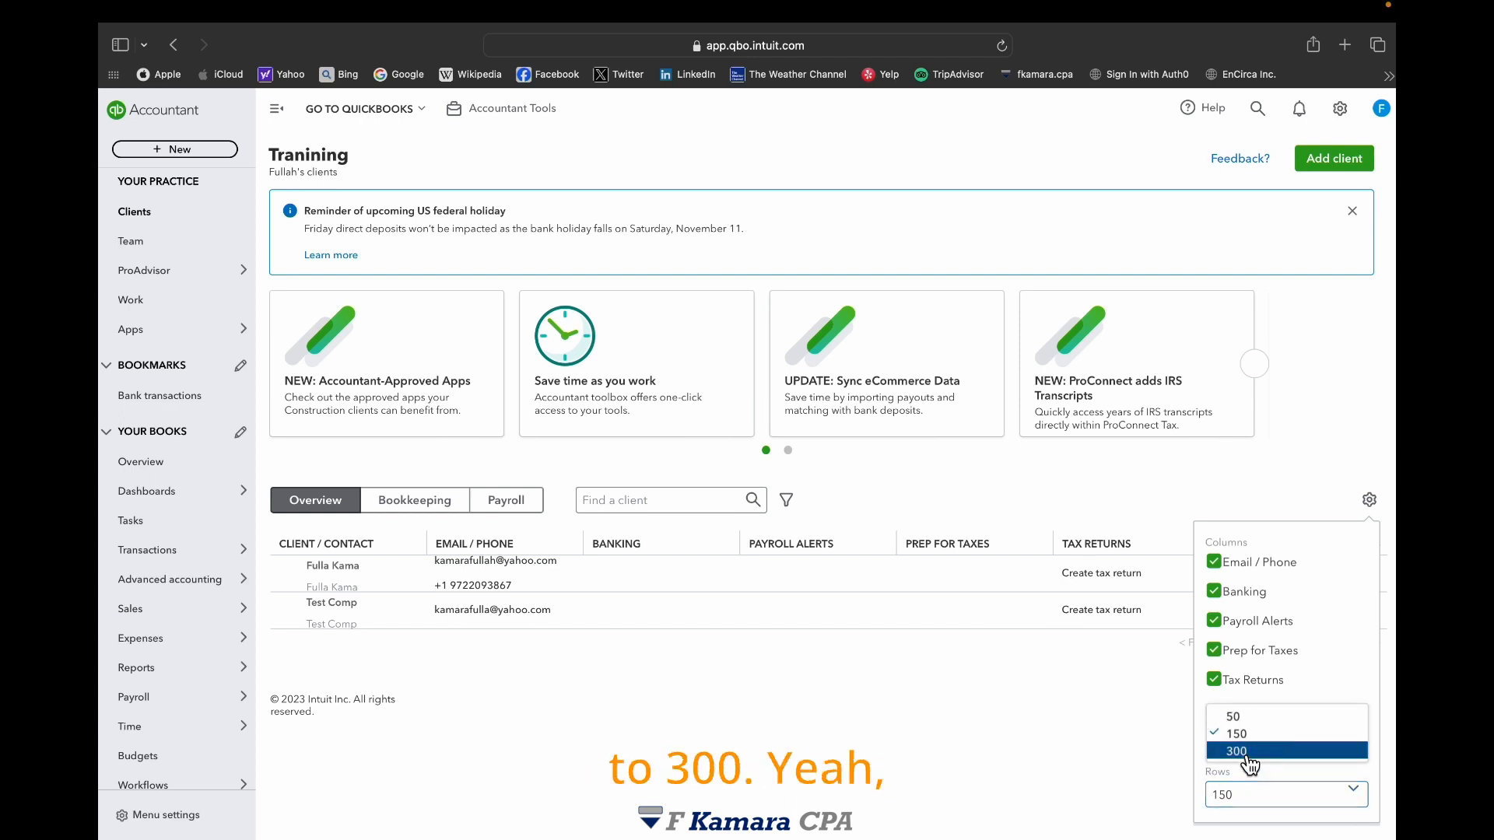
click(1334, 754)
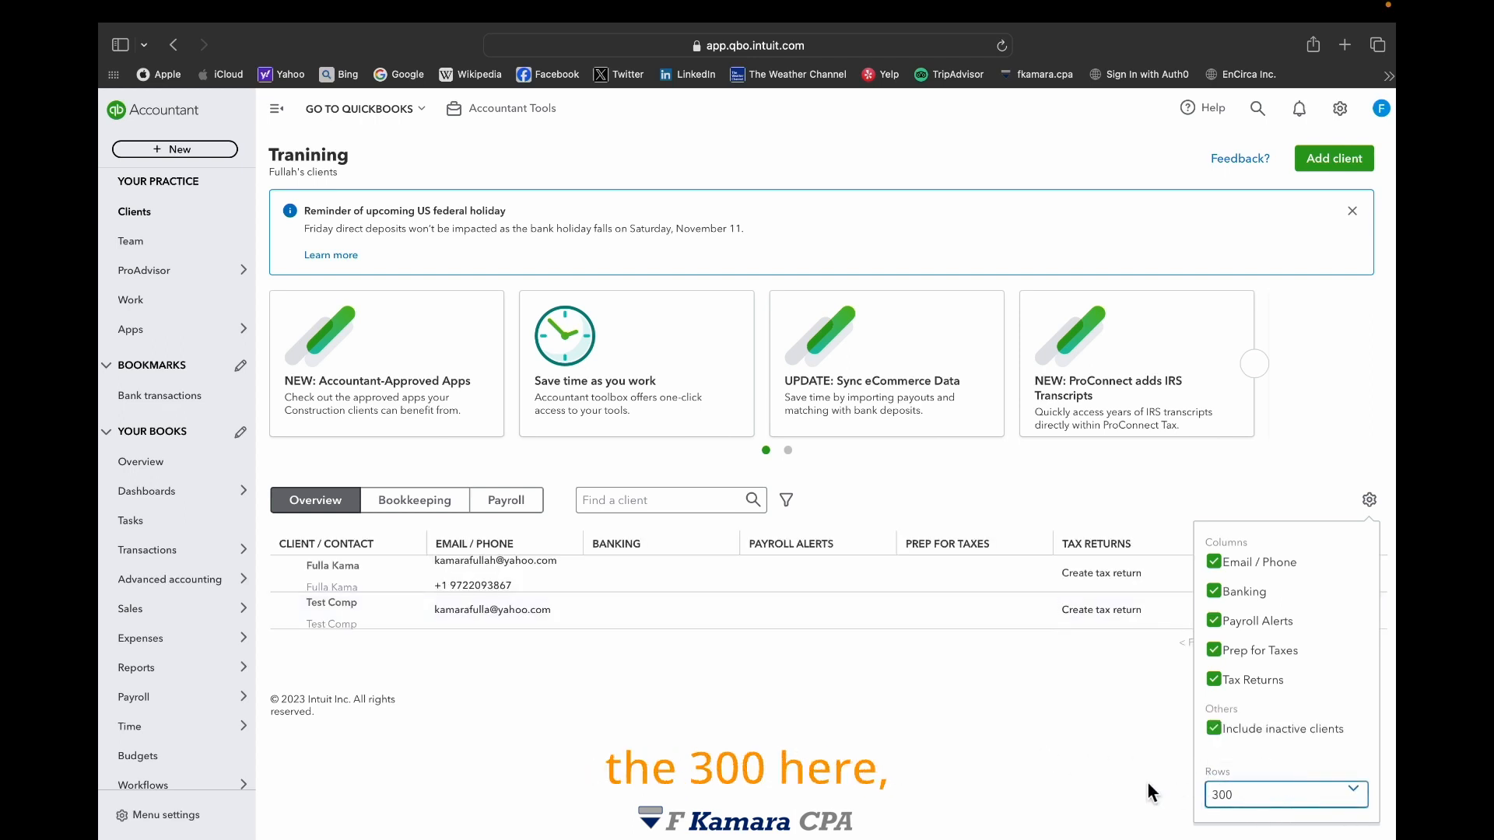
click(1035, 721)
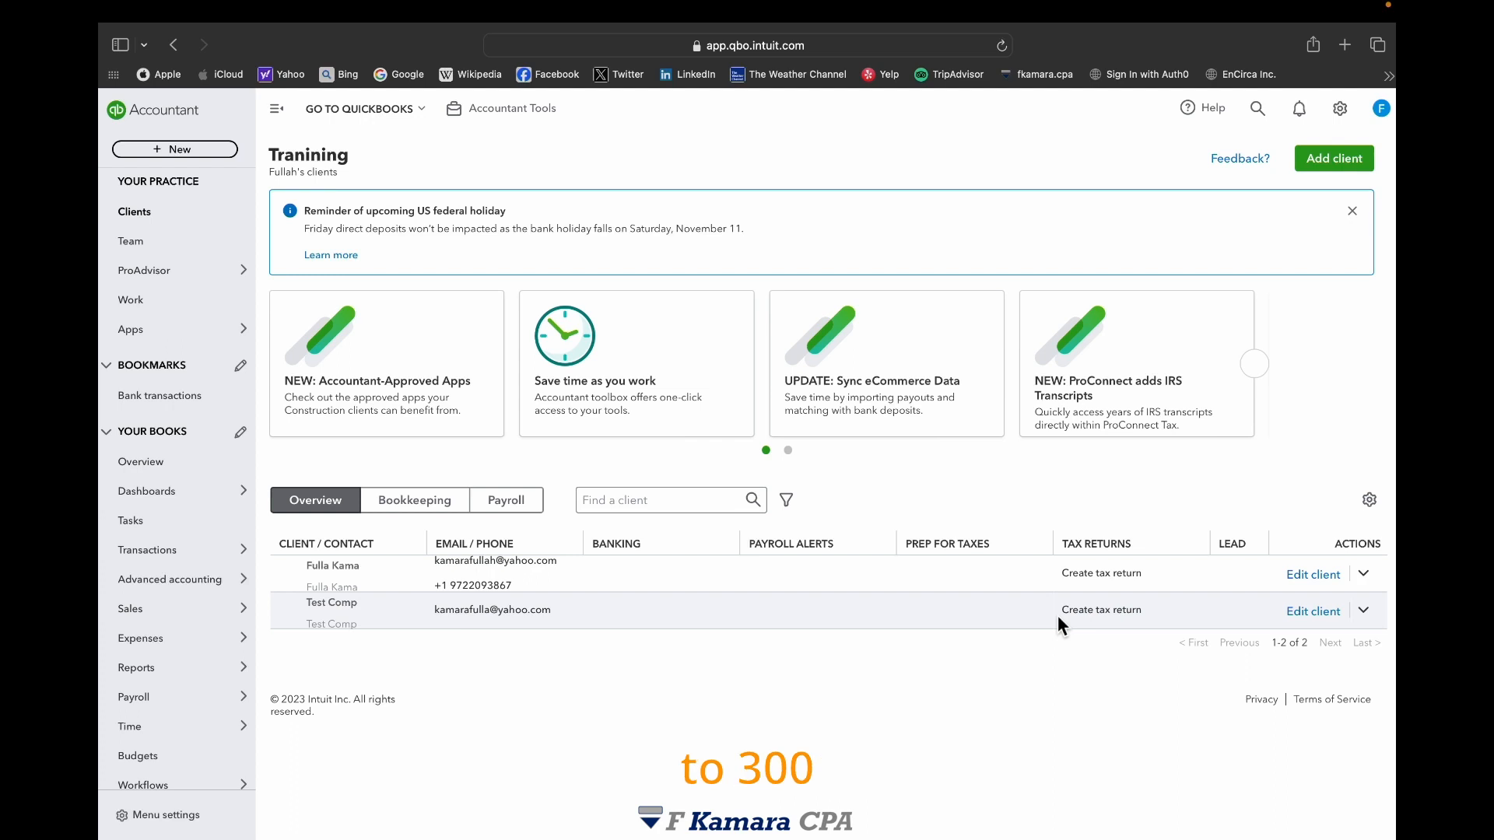